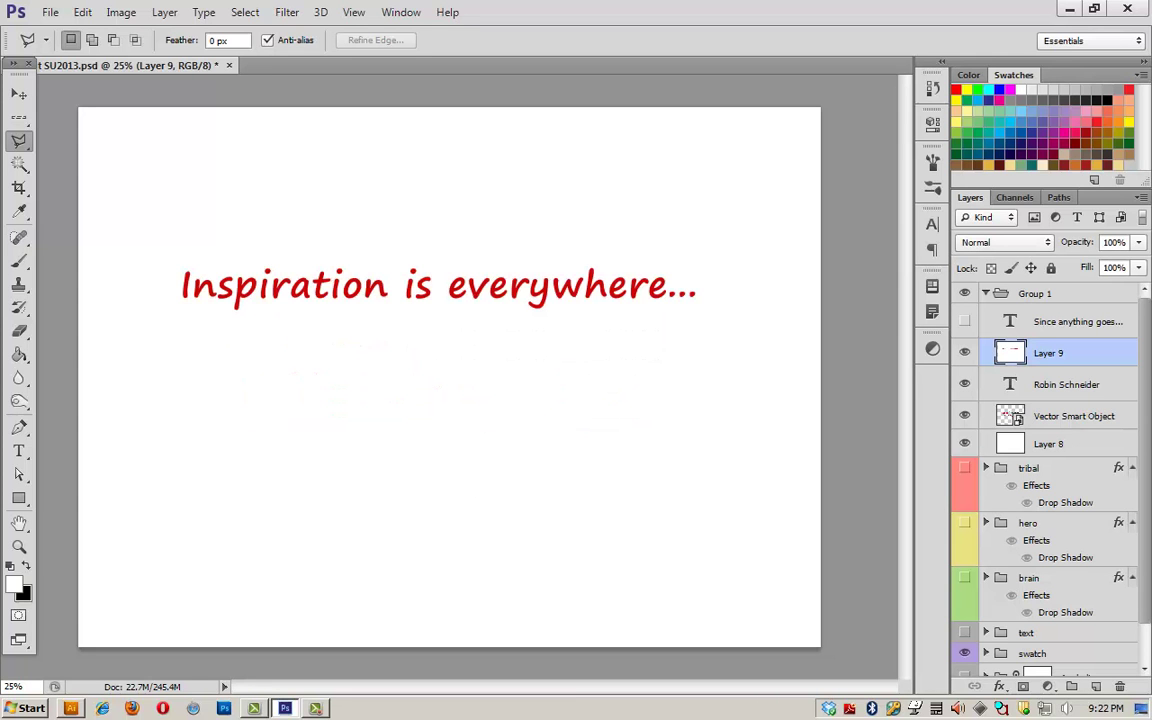
# Show the "Since anything goes..." text layer and the swatch and text layer groups in the layout.
pyautogui.click(964, 321)
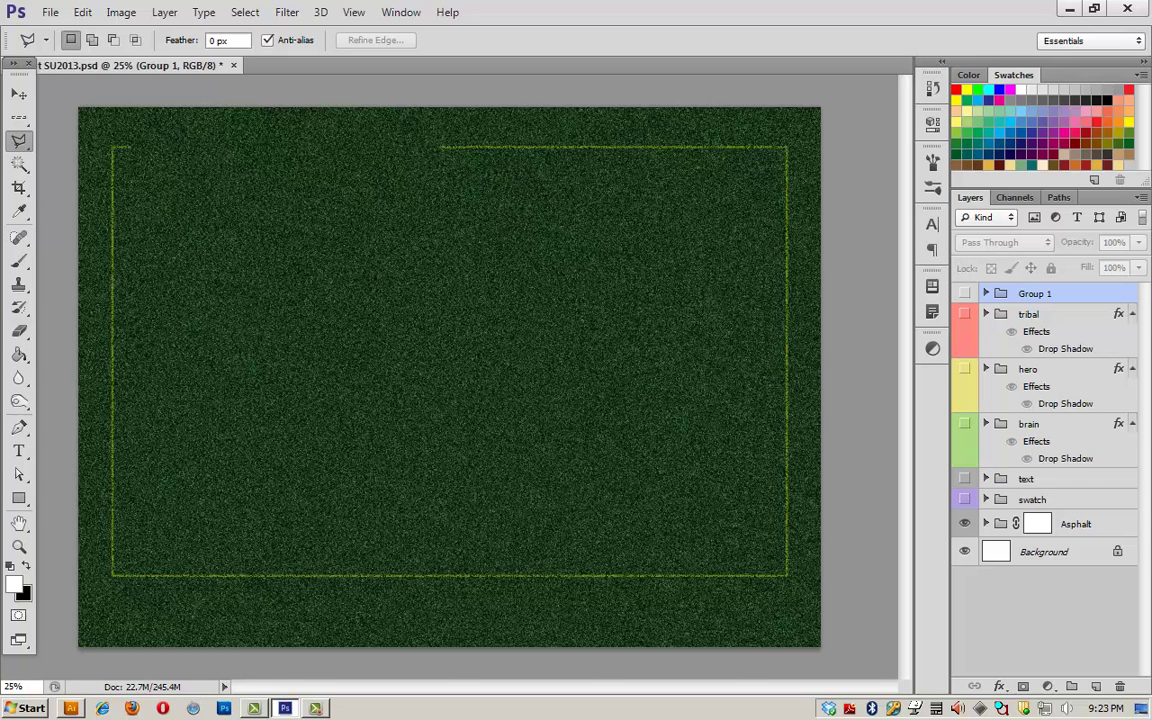
pyautogui.click(964, 499)
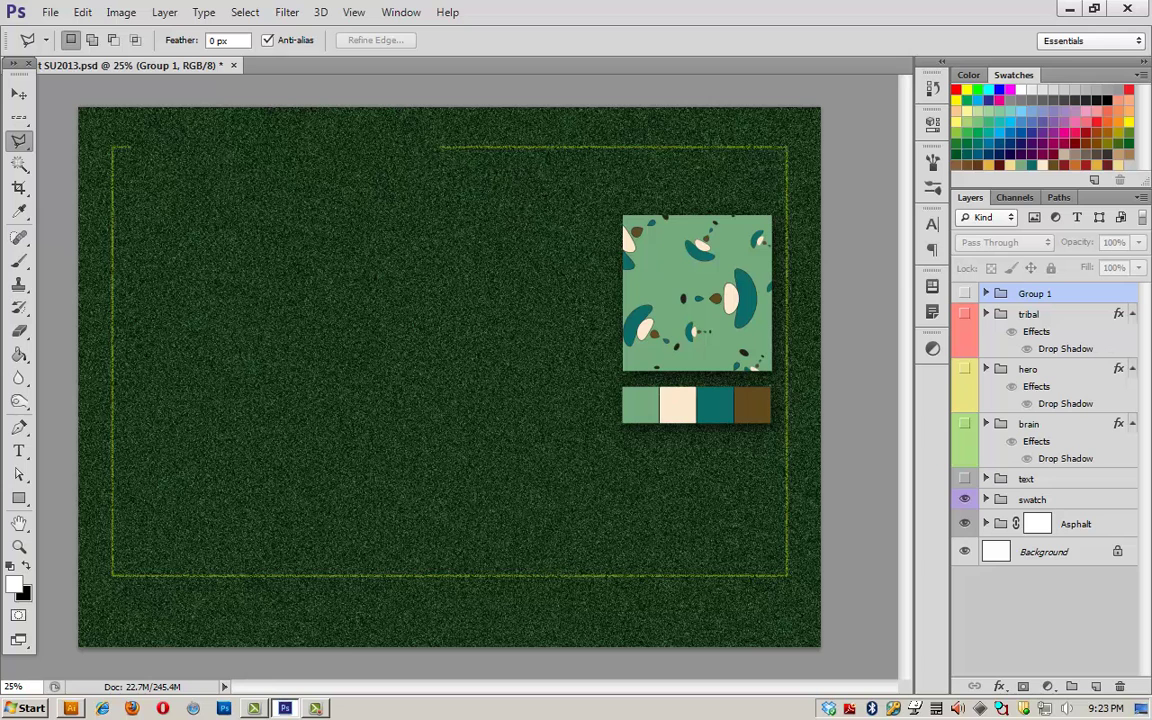
pyautogui.click(964, 479)
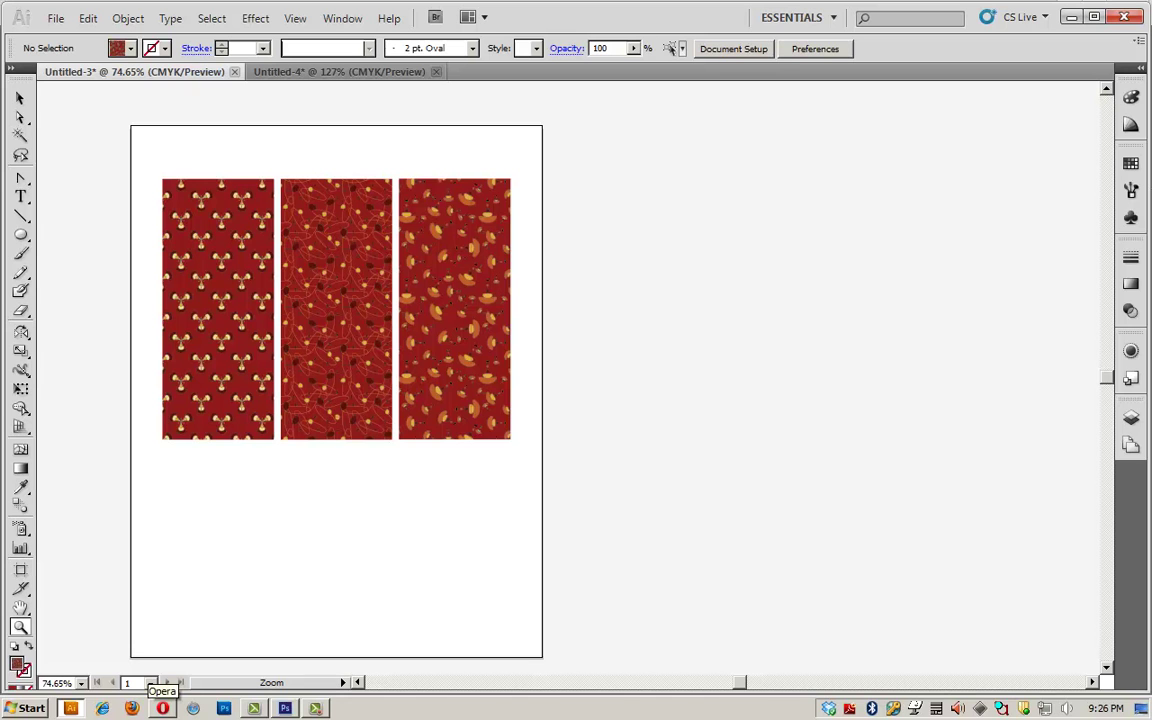
# Switch to Illustrator, place the red scattered-motif pattern swatch as artwork beside the artboard, and ungroup it.
pyautogui.click(1131, 163)
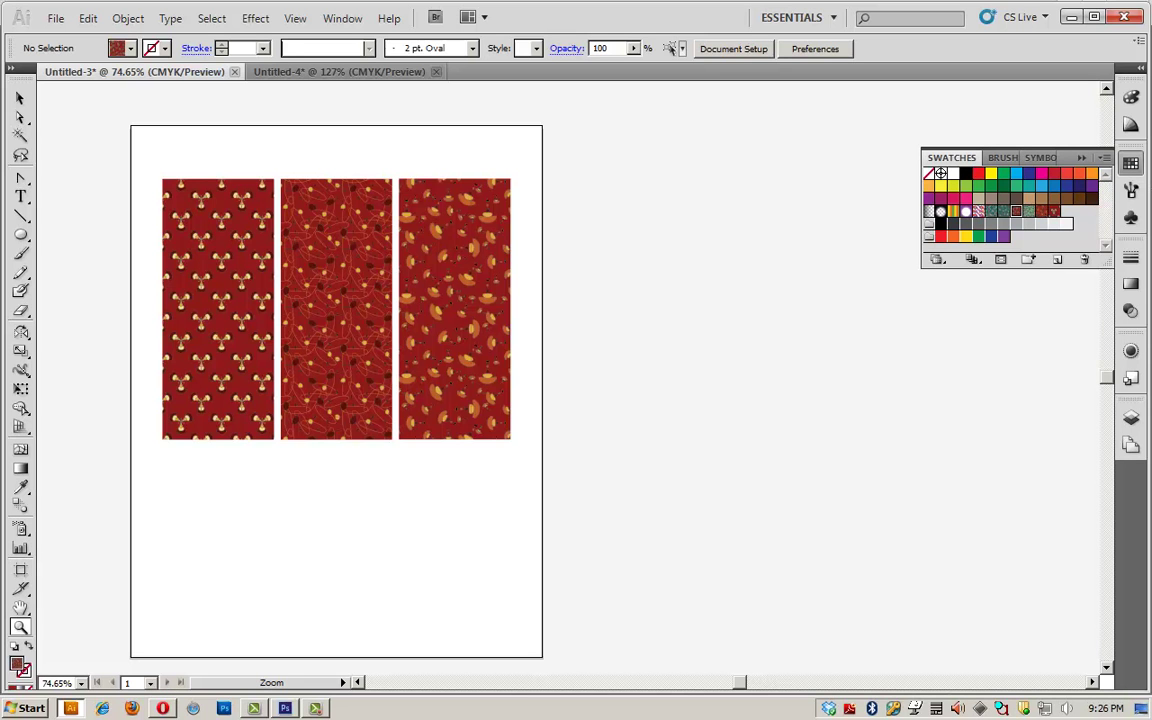
pyautogui.moveTo(1016, 211); pyautogui.dragTo(727, 284)
pyautogui.rightClick(717, 314)
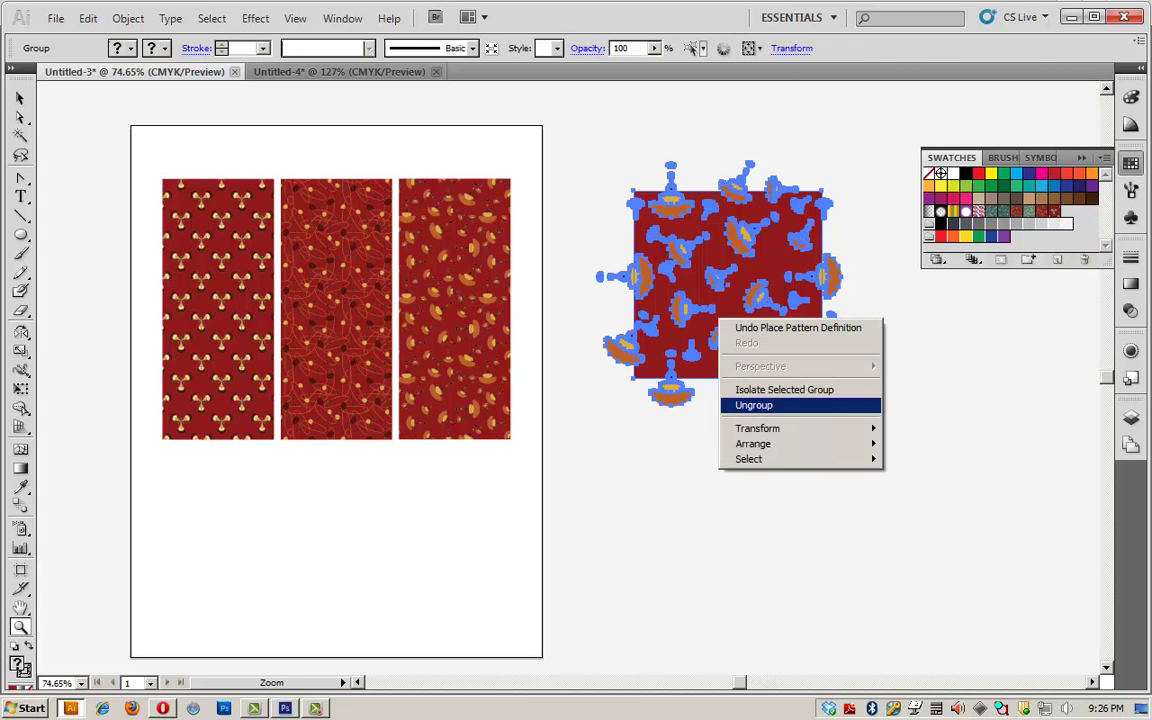
pyautogui.click(748, 404)
pyautogui.hotkey('ctrl', '1')
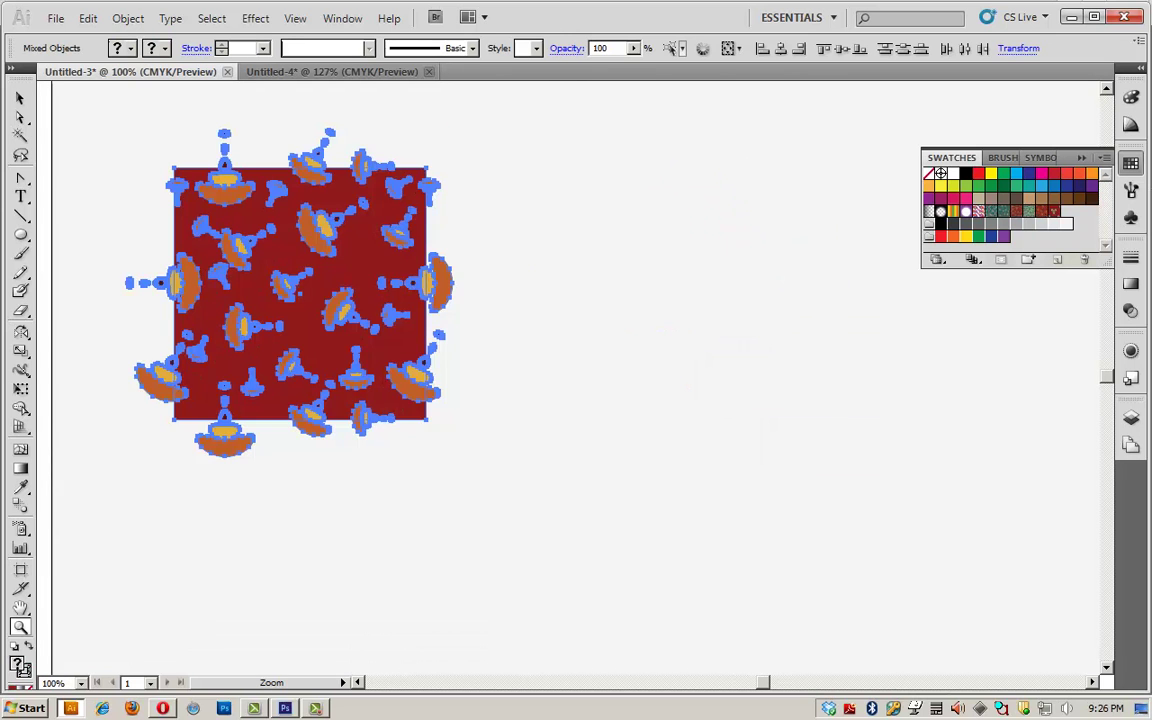
# Move the solid red background square out of the ungrouped motifs onto the empty canvas beside them.
pyautogui.press('v')
pyautogui.hotkey('ctrl', 'shift', 'a')
pyautogui.moveTo(264, 286); pyautogui.dragTo(657, 281)
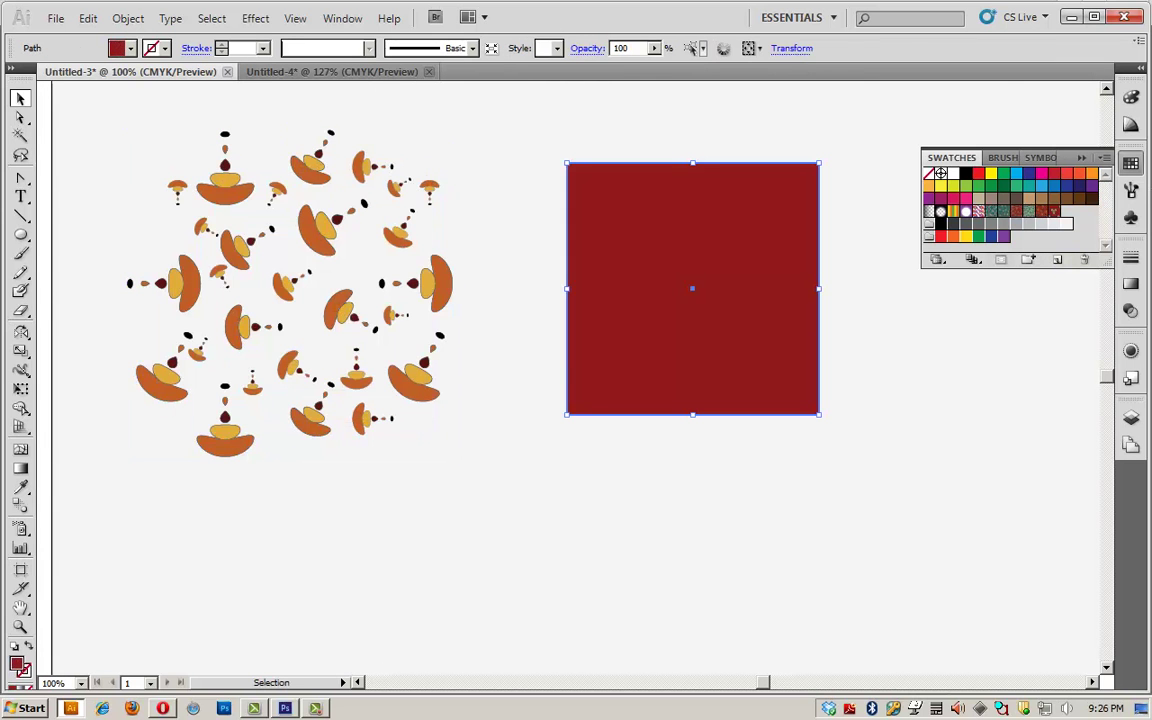
# Fill the red square with the scattered-motif pattern swatch and place a duplicate flush beside it.
pyautogui.click(1016, 211)
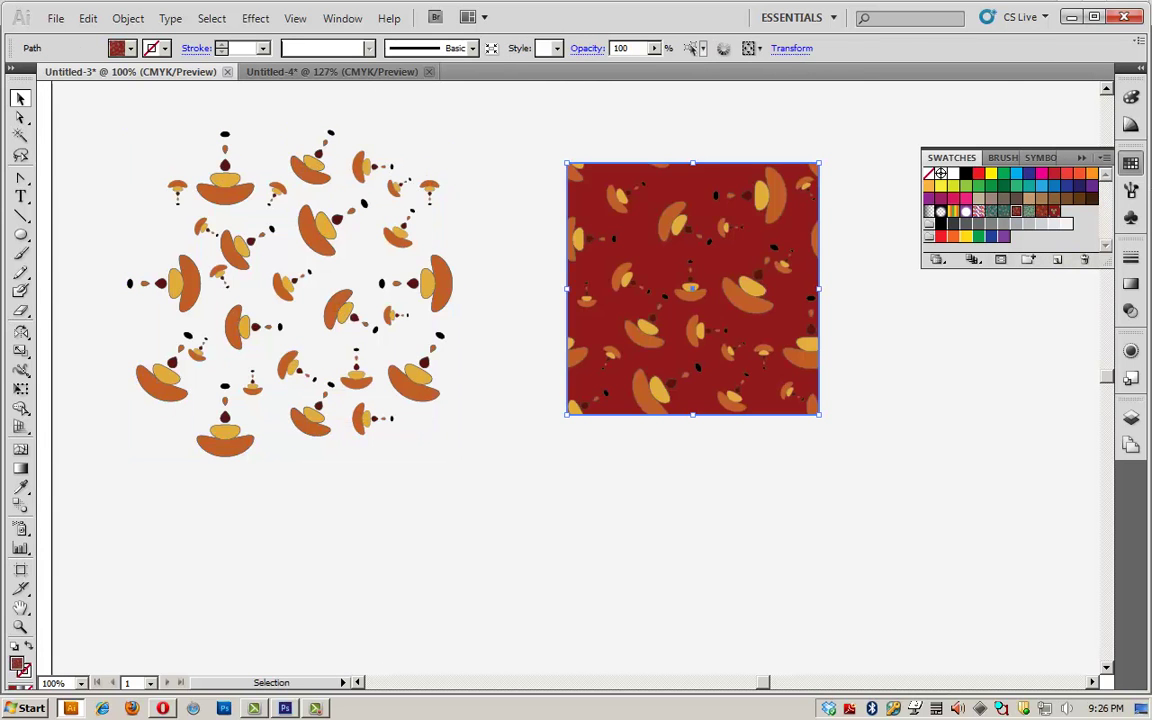
pyautogui.moveTo(692, 289); pyautogui.dragTo(946, 289)
pyautogui.hotkey('ctrl', 'shift', 'a')
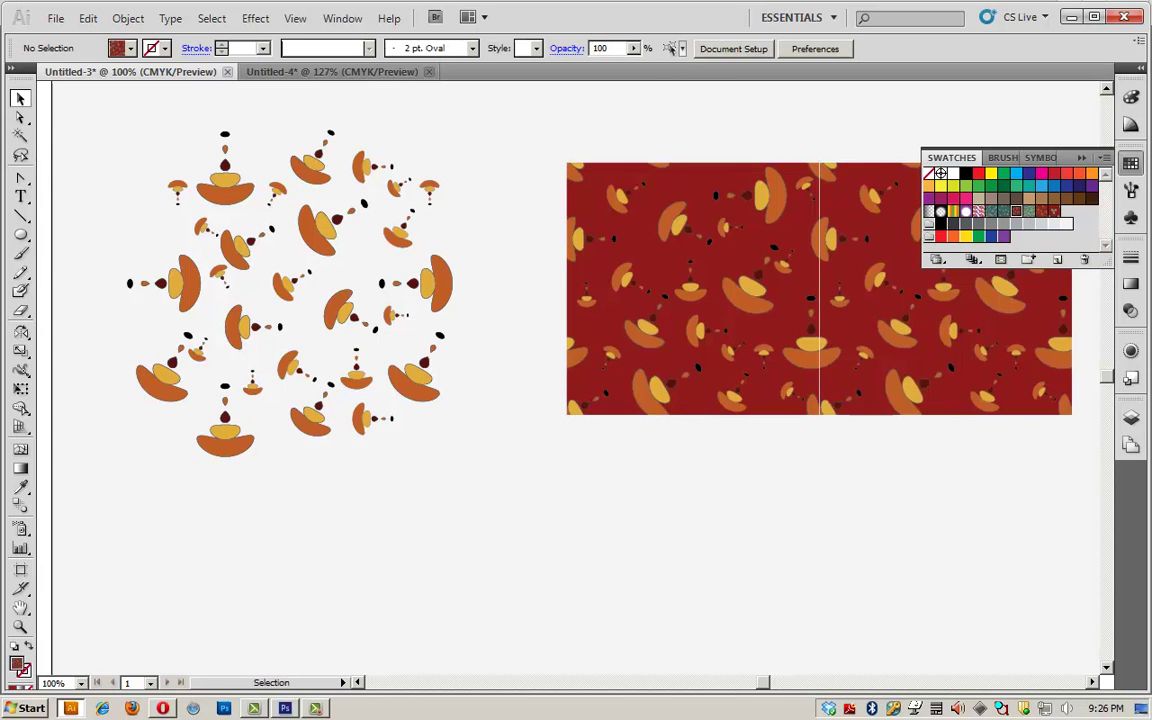
# Copy the original patterned square and create a clipboard-sized 1166 × 1166 pixel RGB document at 300 pixels/inch in Photoshop.
pyautogui.click(691, 288)
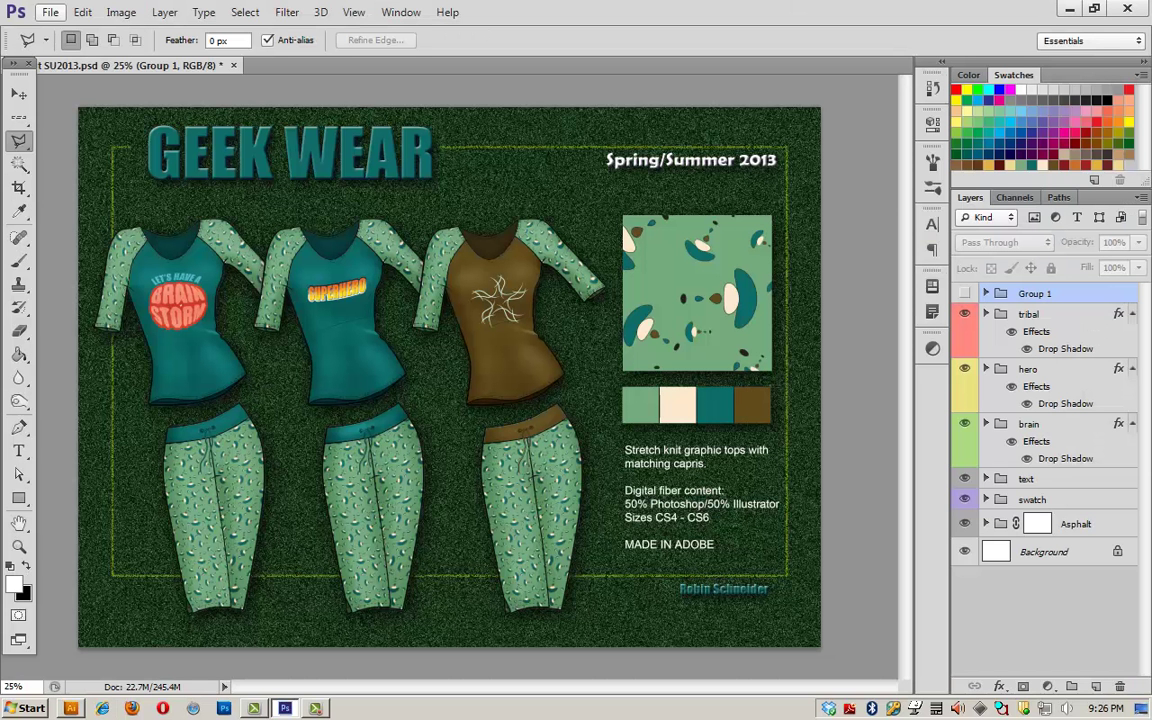
pyautogui.click(50, 12)
pyautogui.click(55, 30)
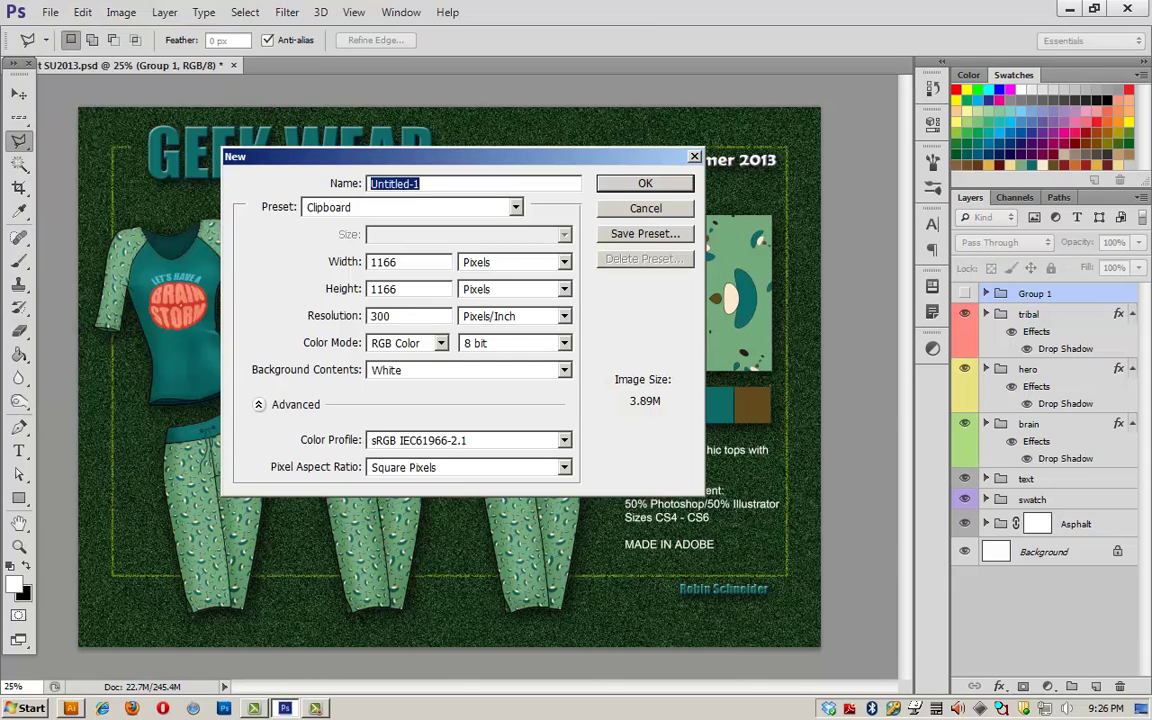
pyautogui.press('Return')
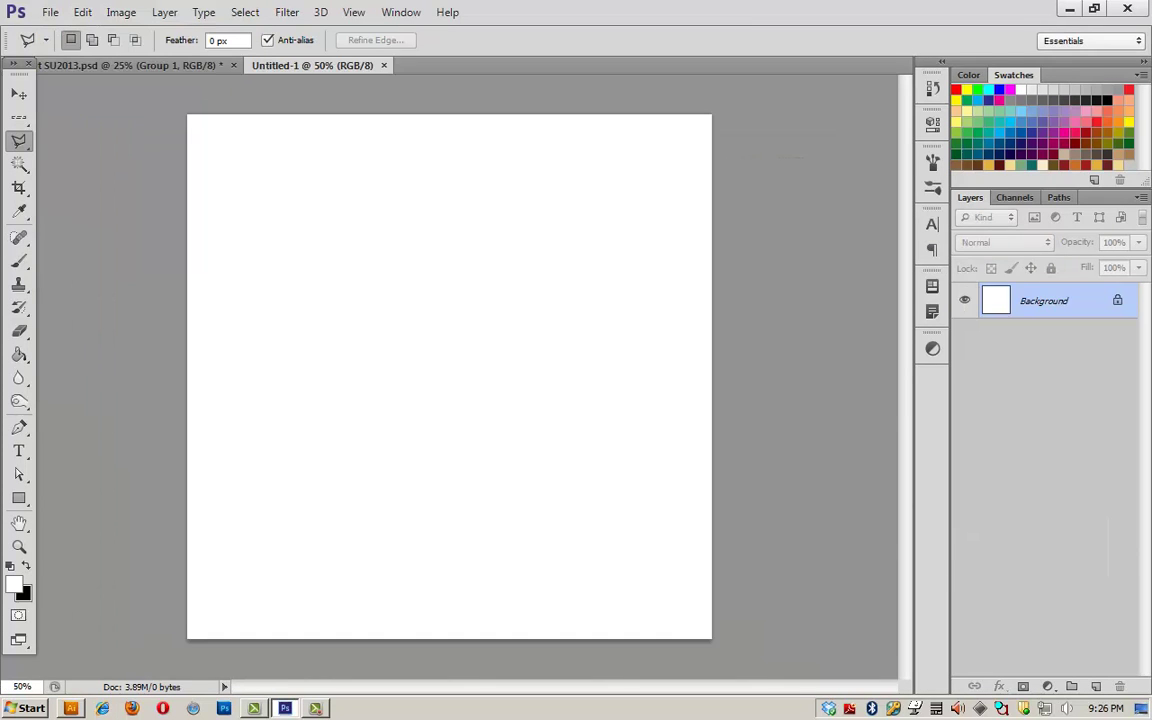
# Paste the copied patterned square into the blank document as a Smart Object and commit its placement.
pyautogui.hotkey('ctrl', 'v')
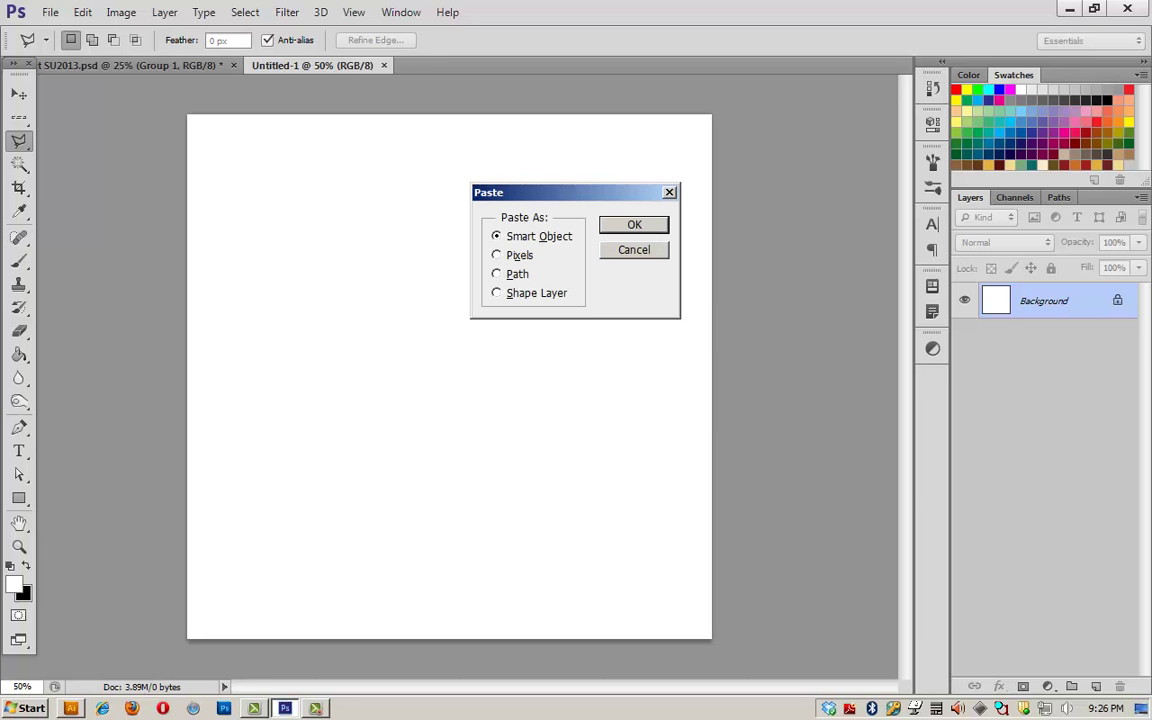
pyautogui.press('Return')
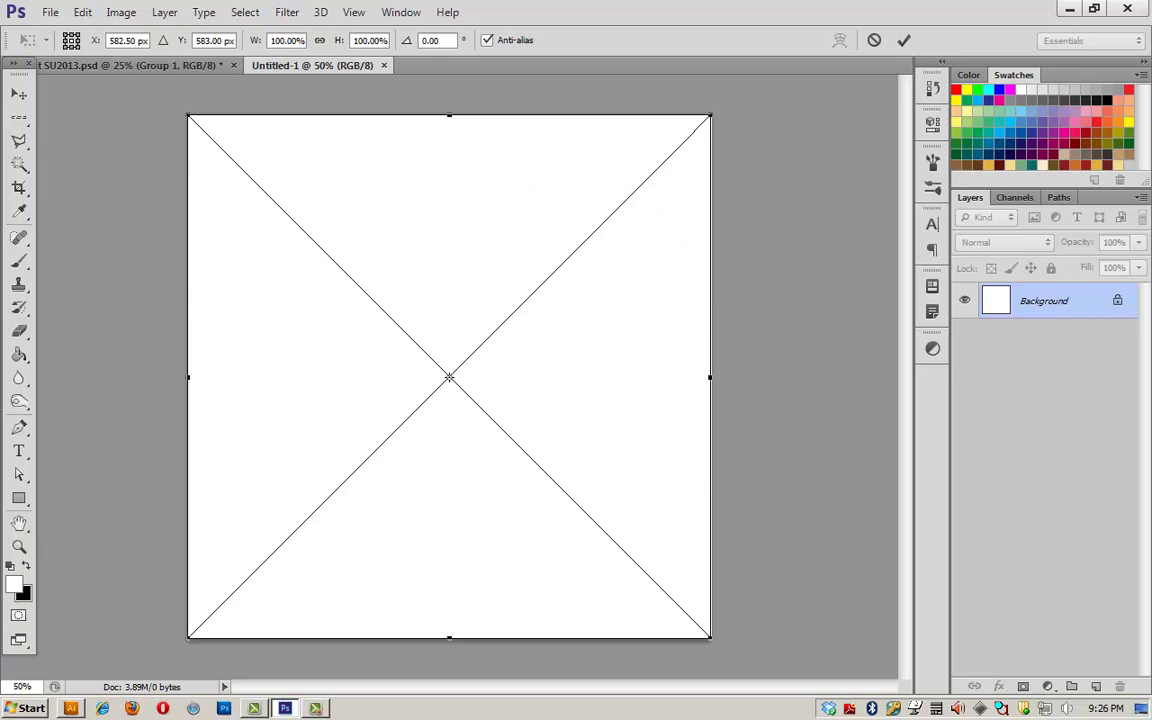
pyautogui.press('Return')
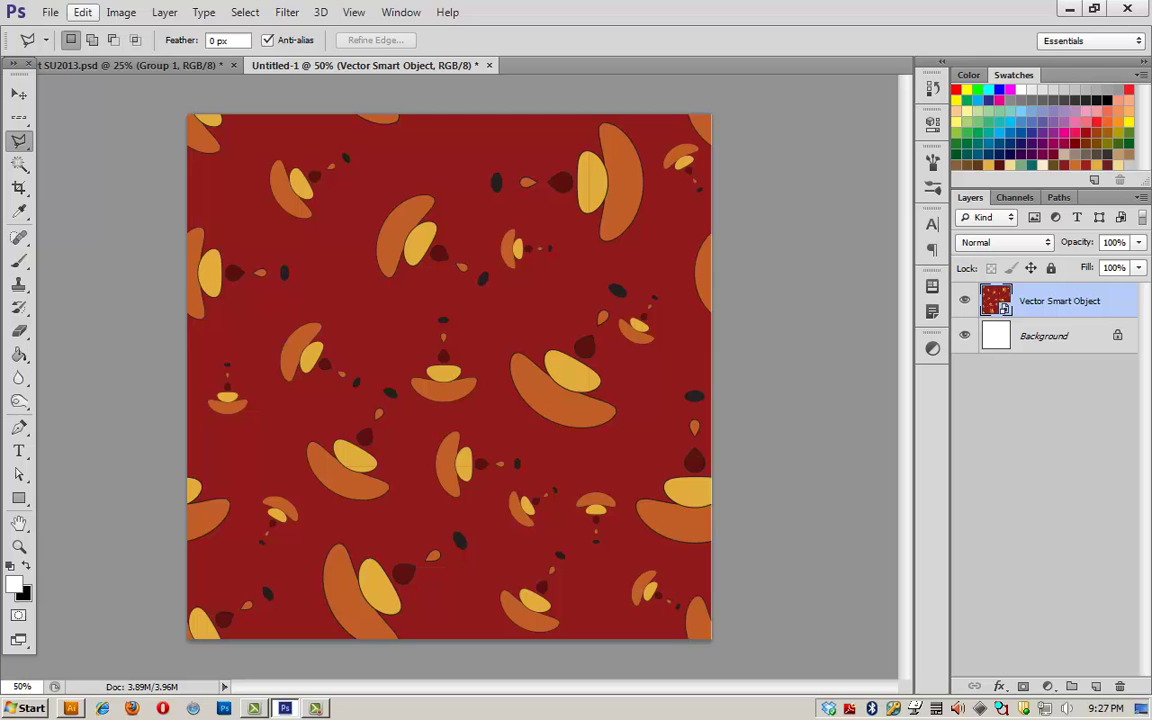
# Define the pasted artwork as a pattern under its default name and close the document without saving.
pyautogui.click(82, 12)
pyautogui.click(117, 401)
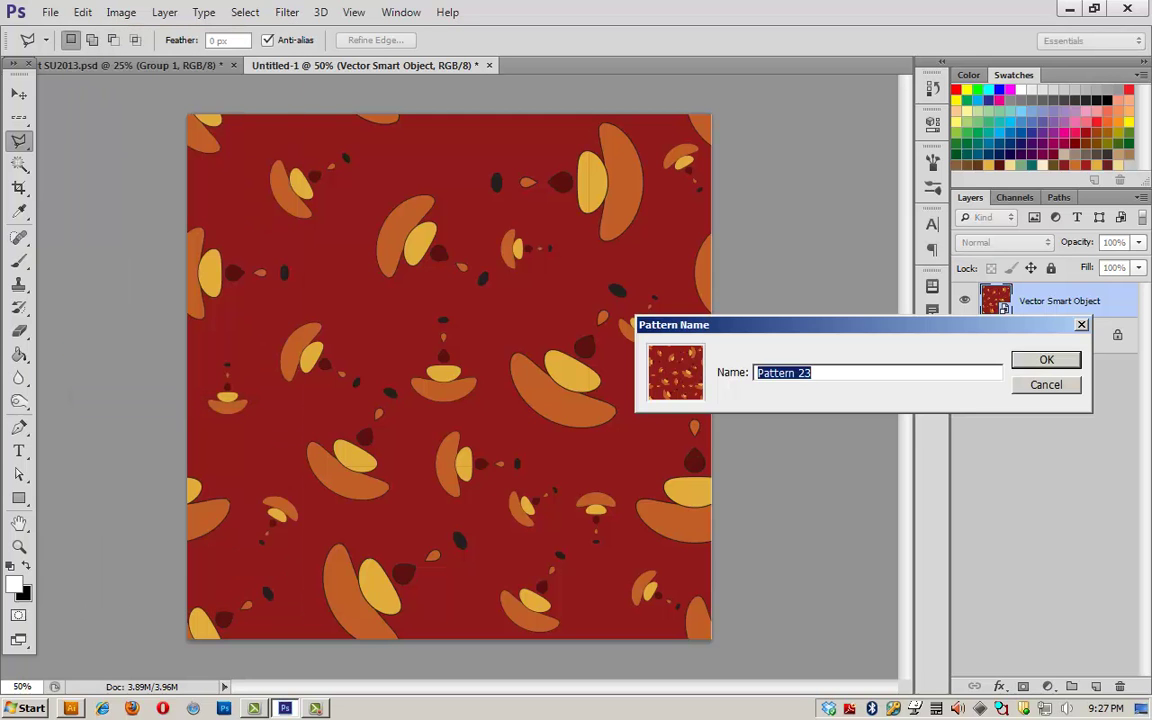
pyautogui.press('Return')
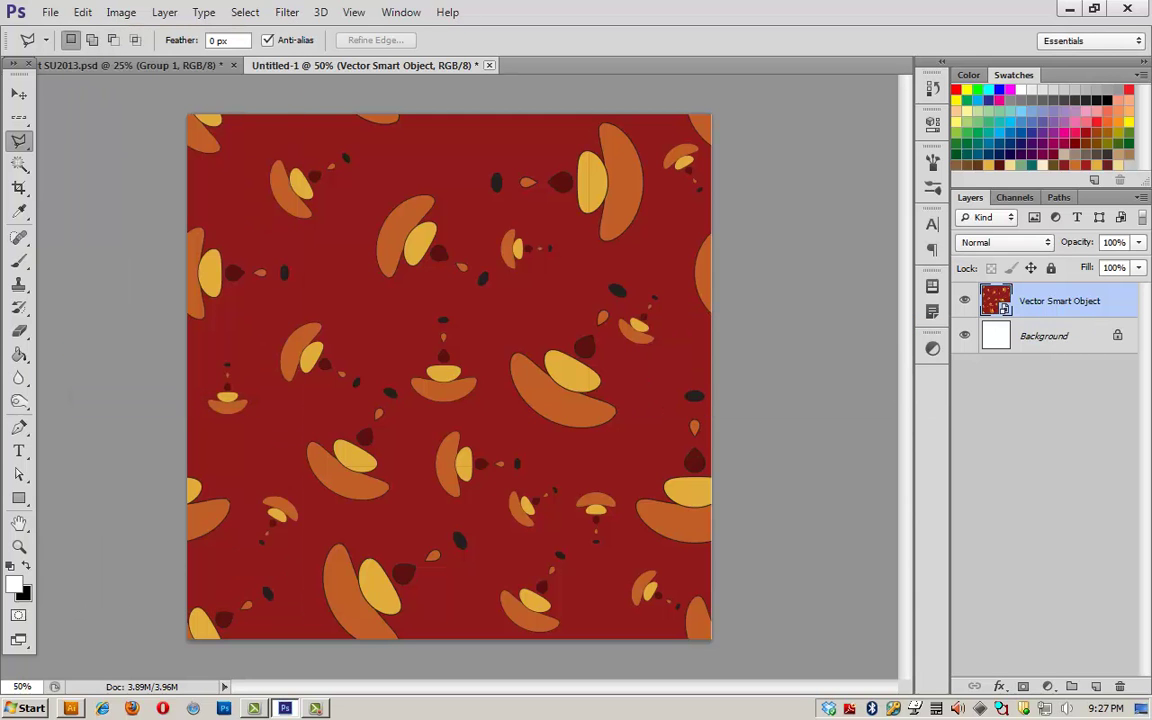
pyautogui.click(489, 65)
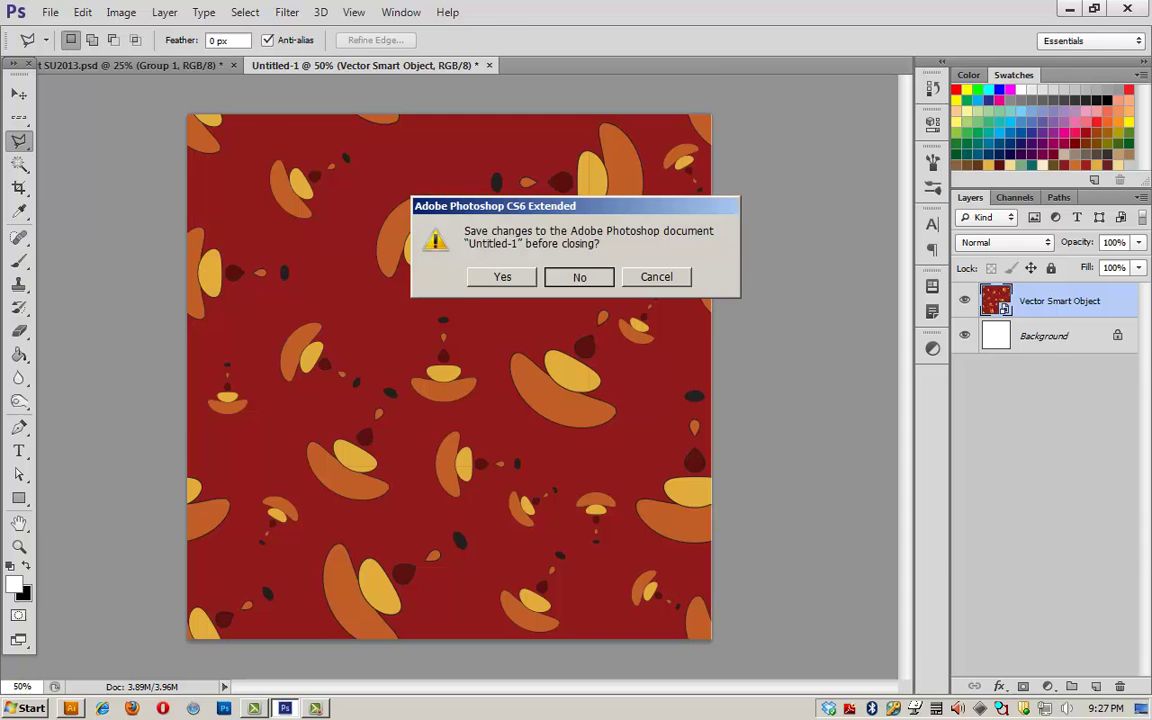
pyautogui.press('n')
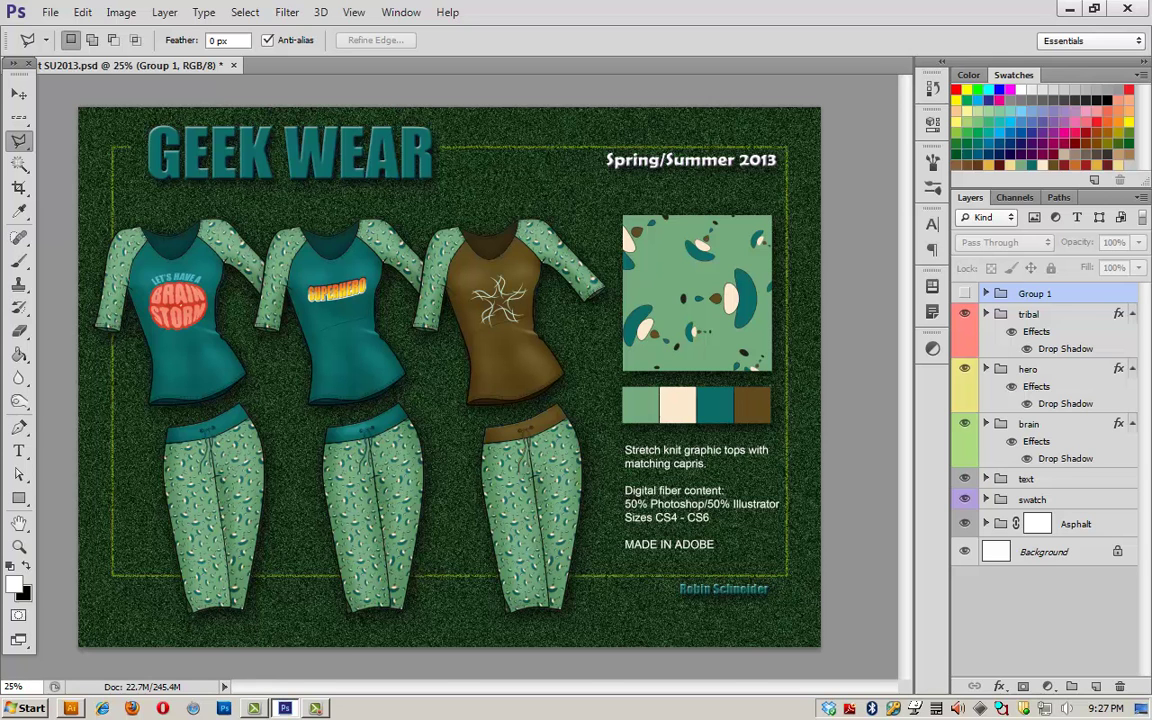
# Change the pattern fill inside the swatch group's swatch Smart Object to the red motif pattern, saving it on close.
pyautogui.click(986, 499)
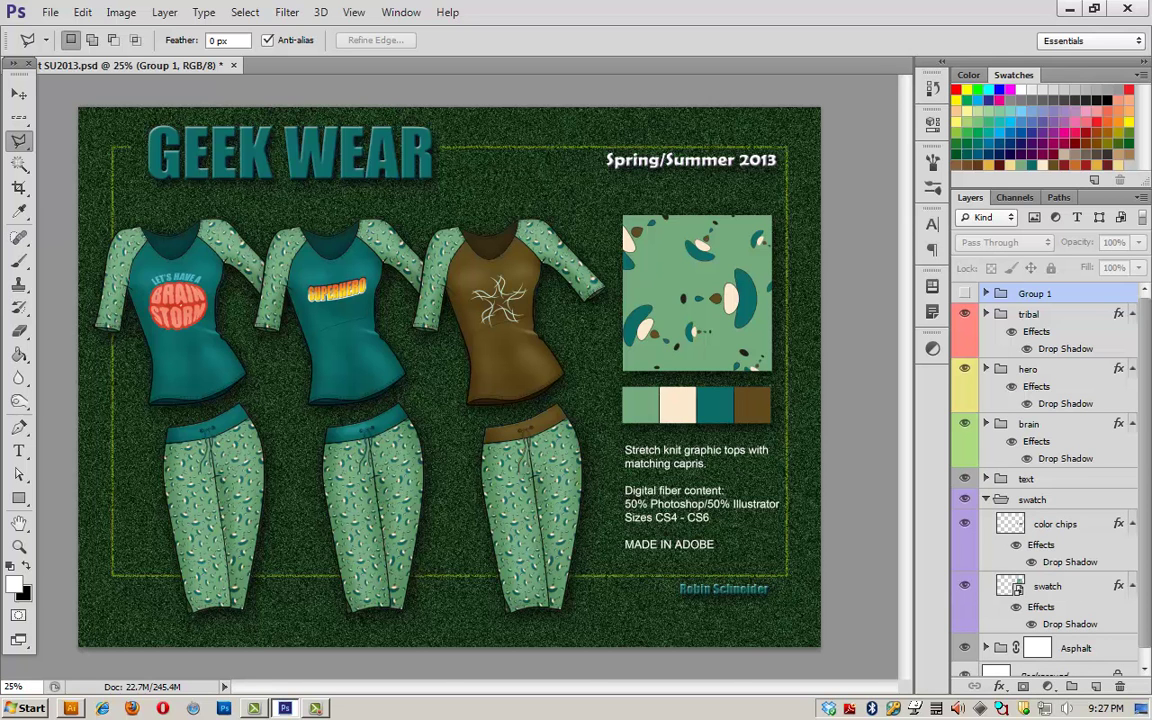
pyautogui.doubleClick(1010, 586)
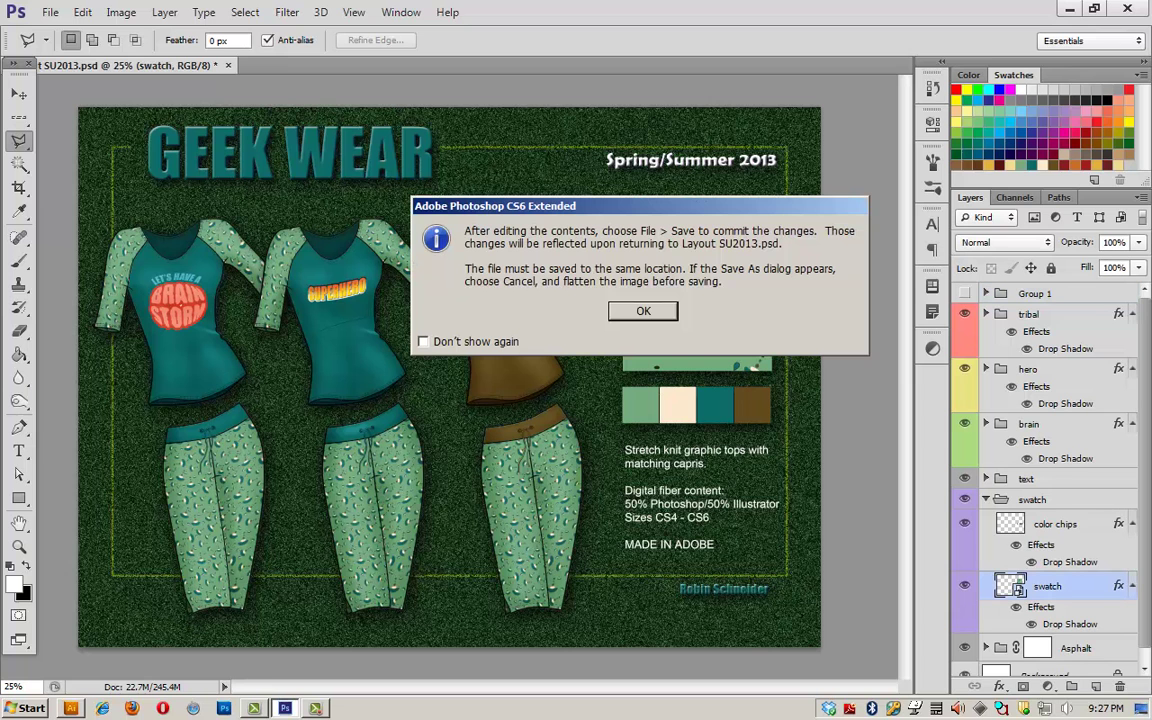
pyautogui.press('Return')
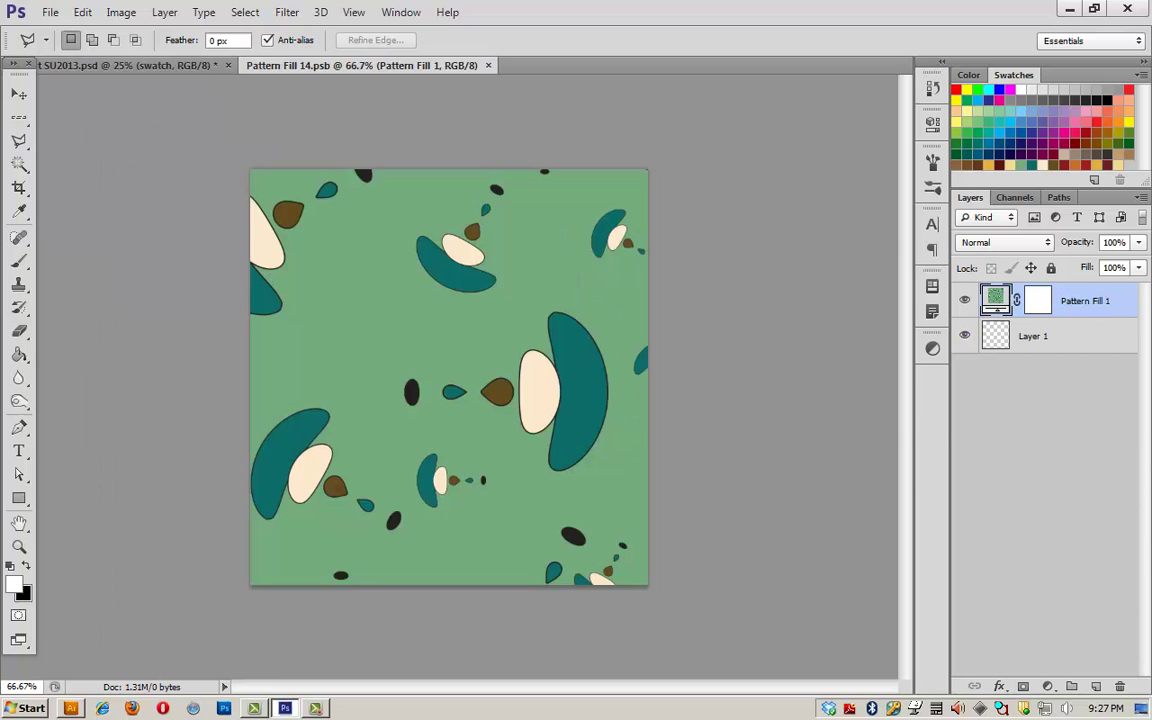
pyautogui.doubleClick(995, 298)
pyautogui.click(777, 376)
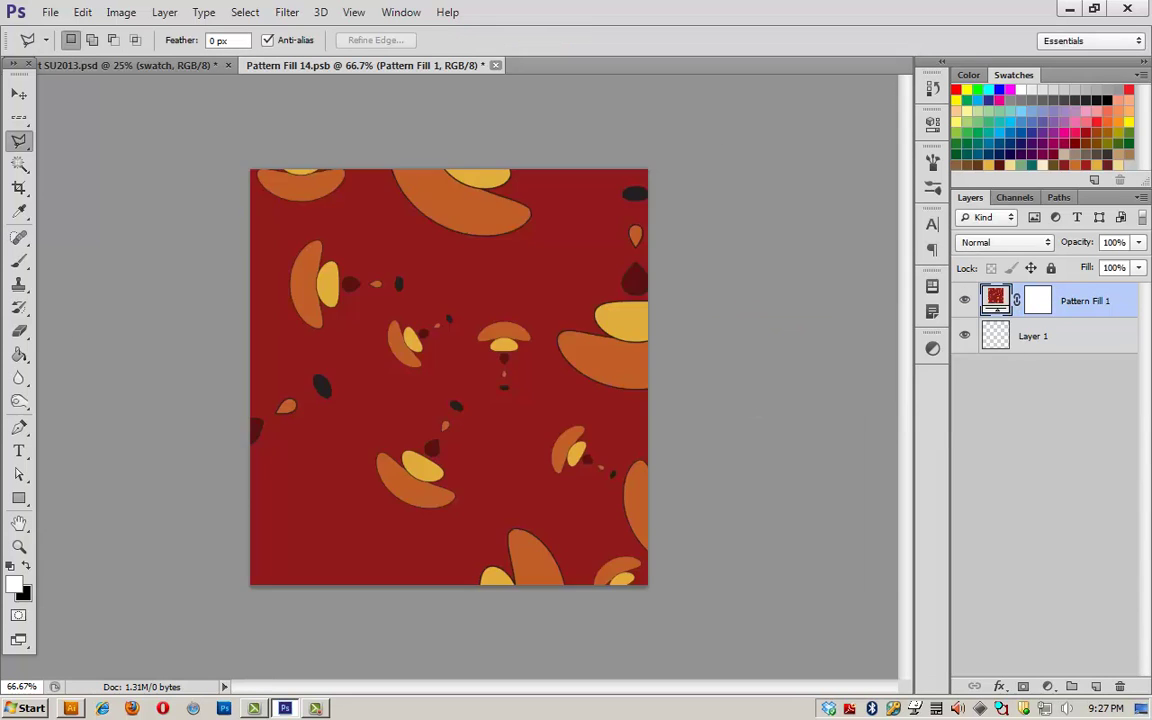
pyautogui.hotkey('ctrl', 'w')
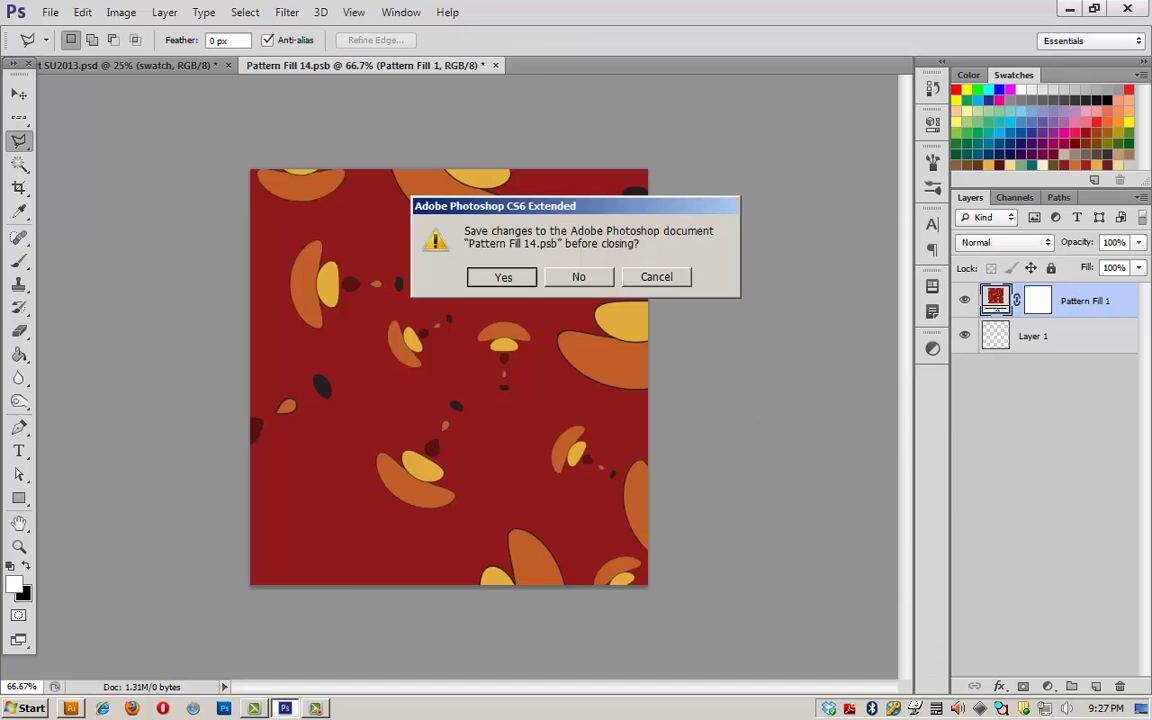
pyautogui.press('Return')
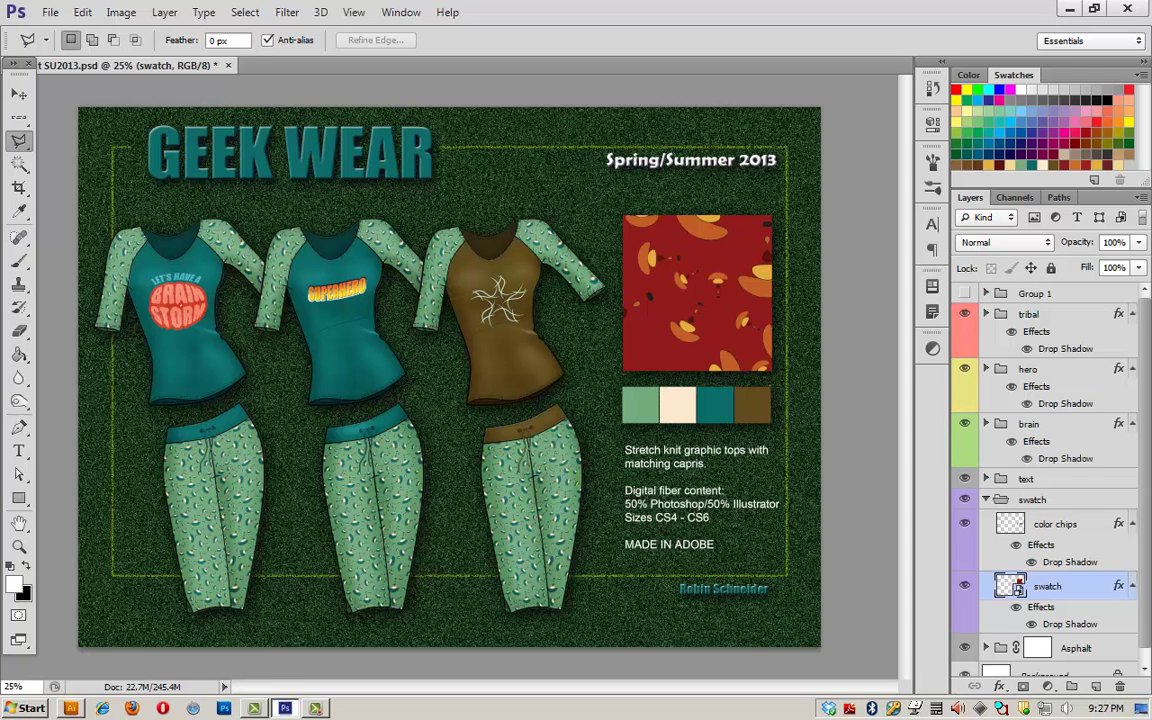
# Recolour the four chips on the color chips layer with red, orange, yellow and dark maroon sampled from the swatch, using the Paint Bucket.
pyautogui.scroll(-1, 1045, 480)
pyautogui.click(1055, 513)
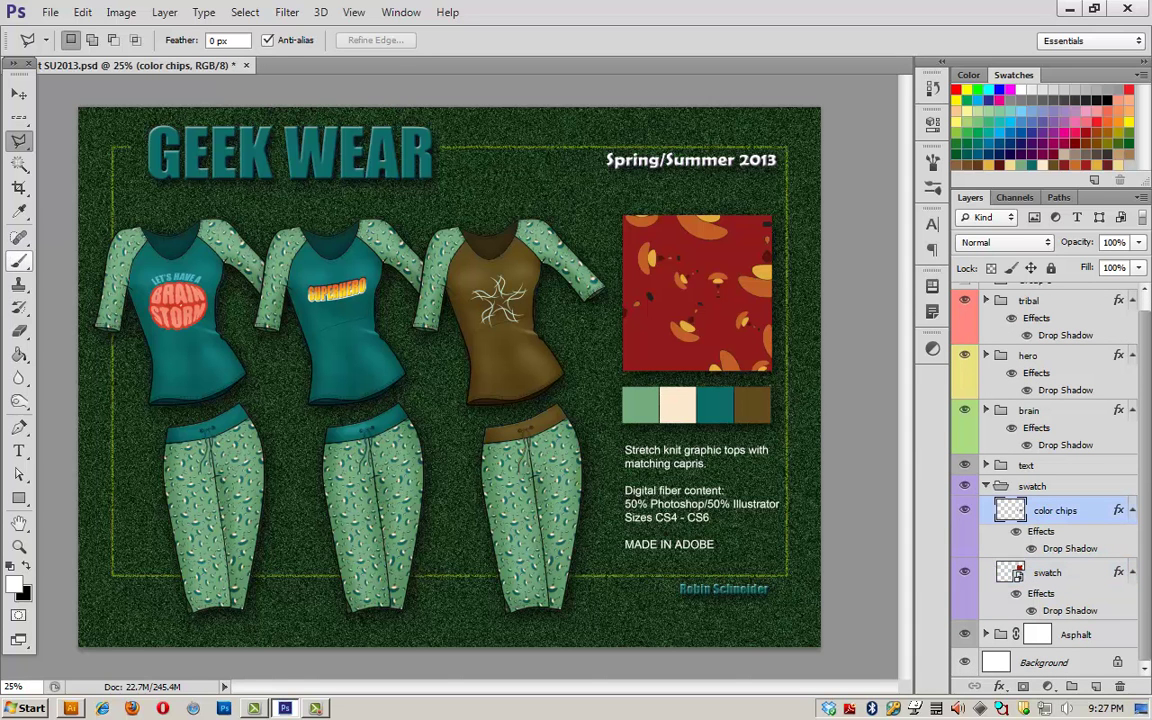
pyautogui.click(19, 354)
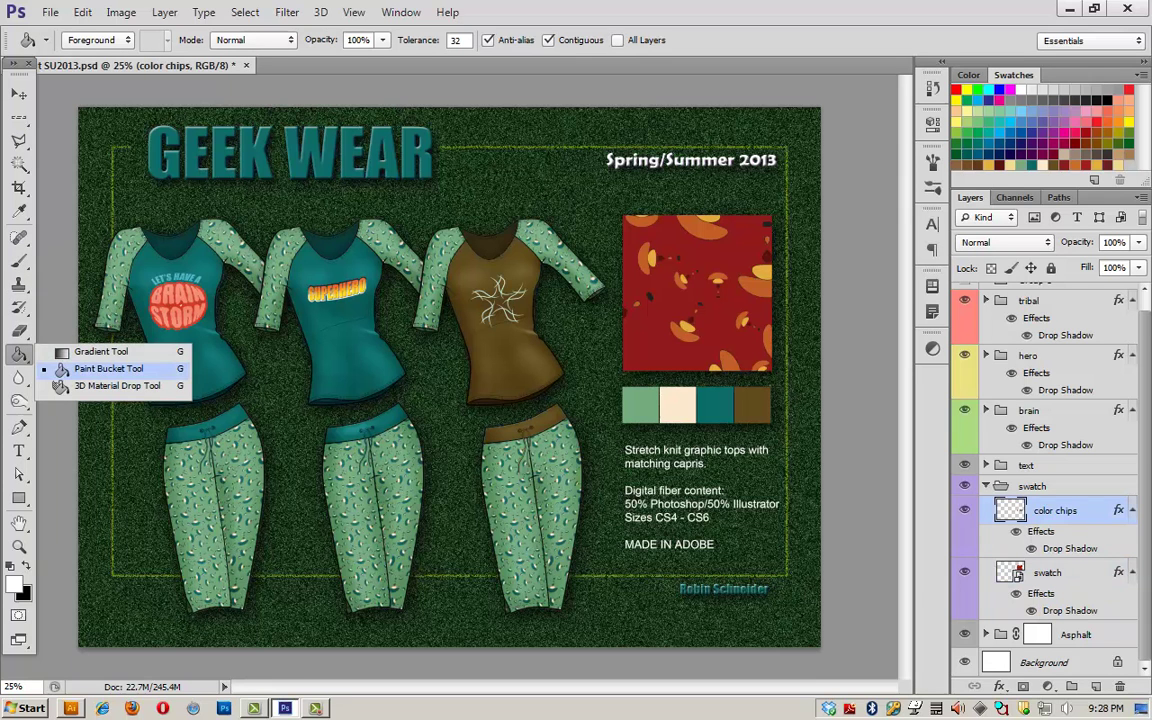
pyautogui.click(108, 368)
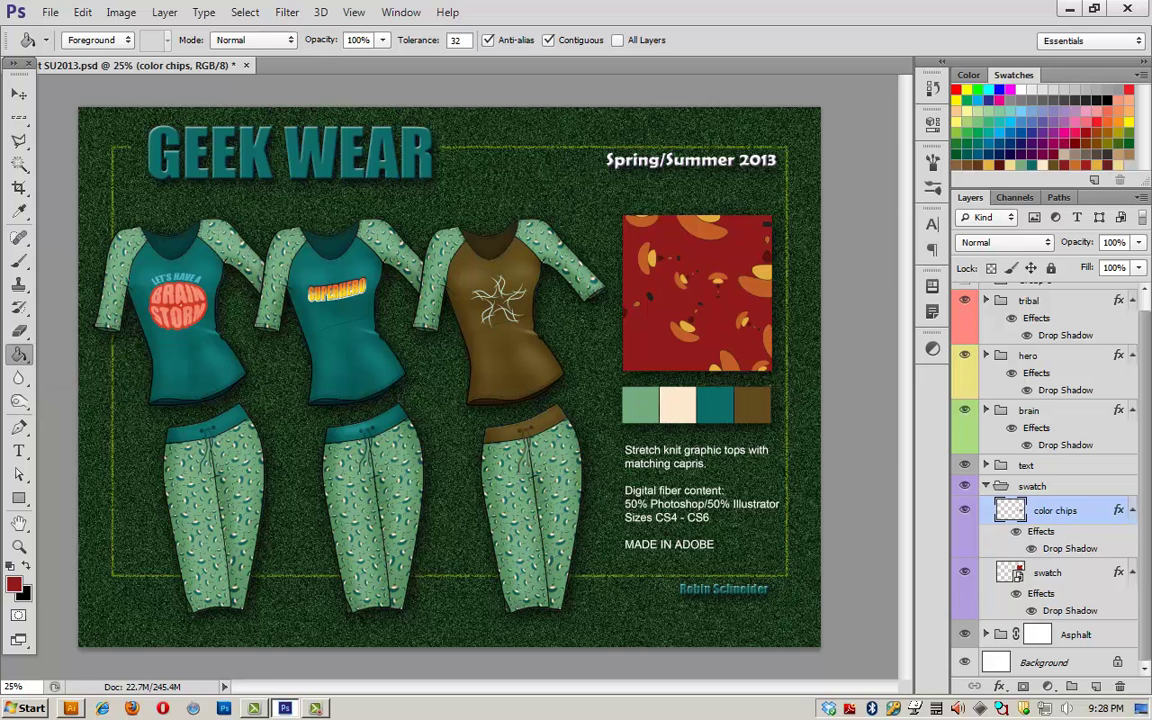
pyautogui.click(640, 404)
pyautogui.keyDown('alt'); pyautogui.click(683, 336); pyautogui.keyUp('alt')
pyautogui.click(677, 404)
pyautogui.click(715, 404)
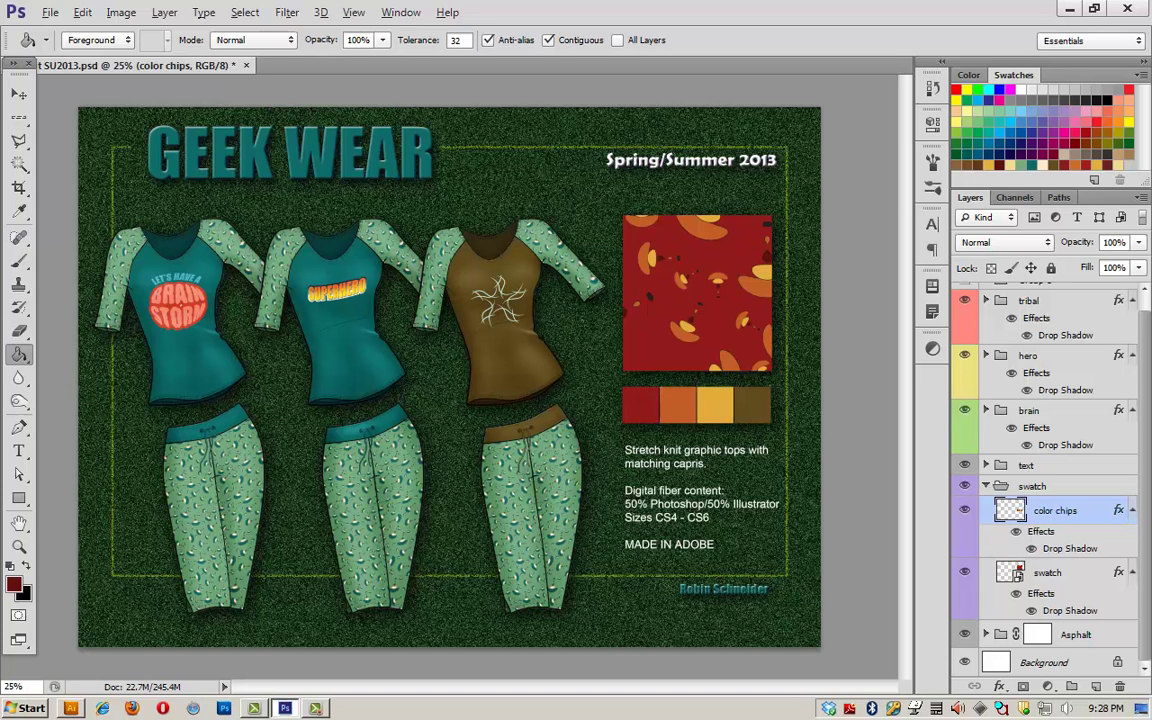
pyautogui.keyDown('alt'); pyautogui.click(691, 319); pyautogui.keyUp('alt')
pyautogui.click(752, 405)
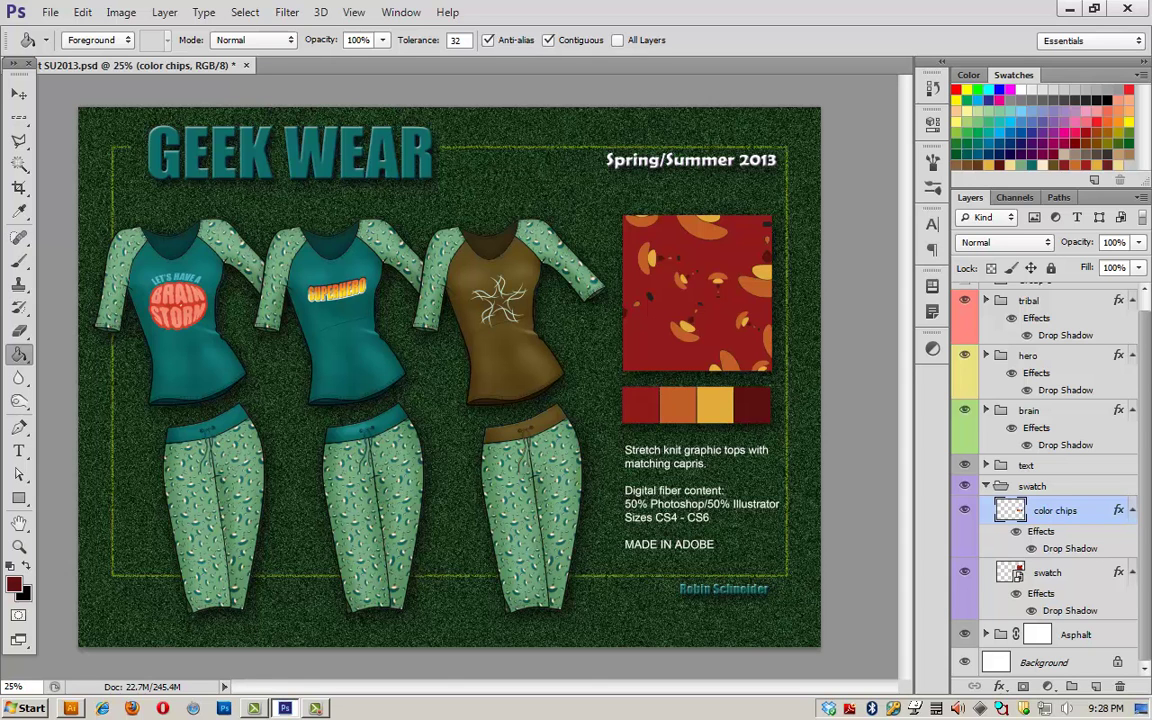
pyautogui.click(986, 486)
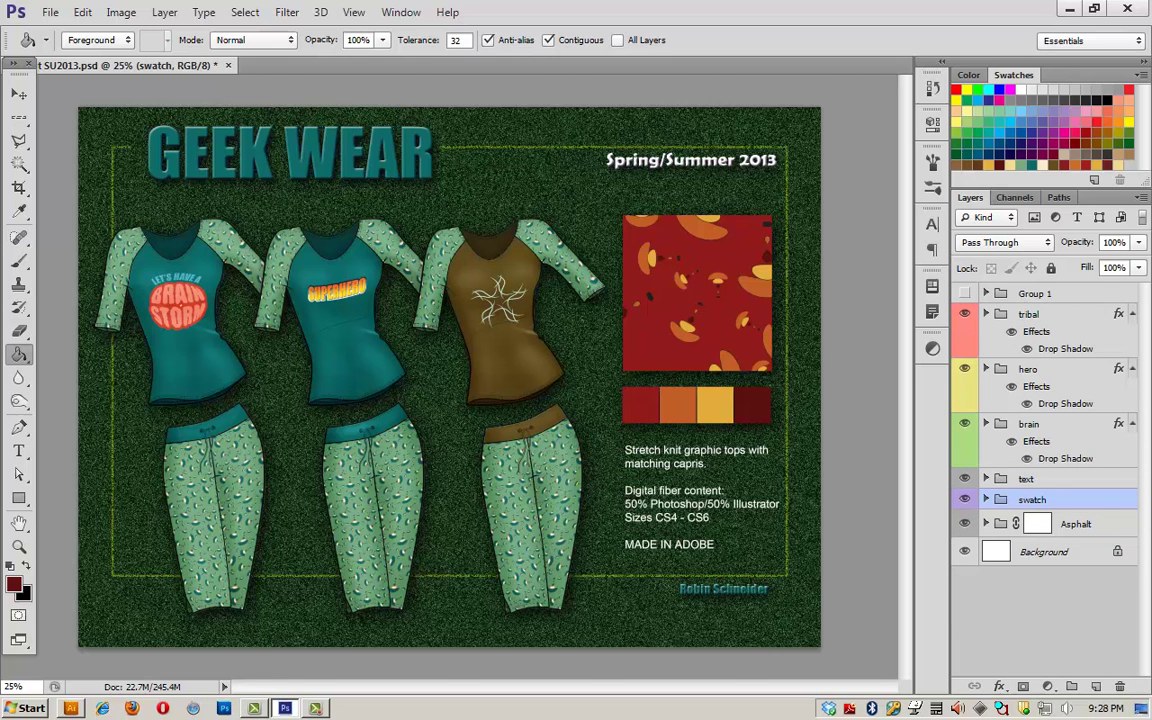
# Change the pattern fill inside the tribal group's left leg Smart Object to the red motif pattern at 25% scale, saving it on close.
pyautogui.click(986, 314)
pyautogui.doubleClick(1024, 540)
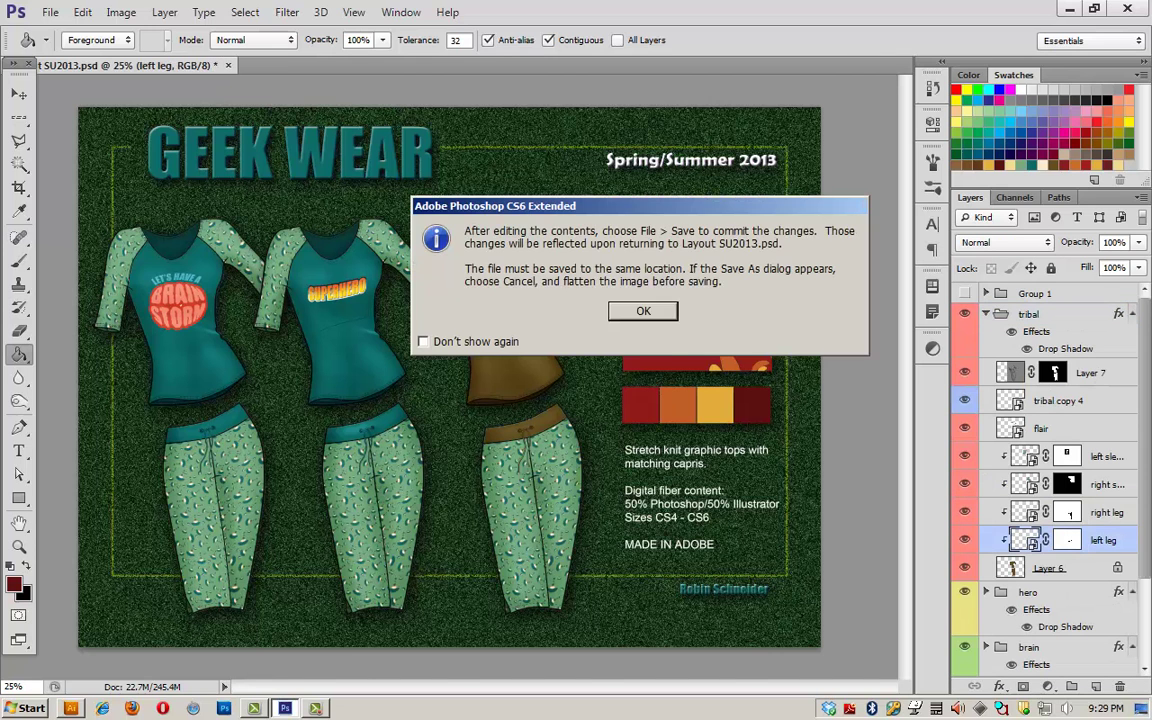
pyautogui.press('Return')
pyautogui.doubleClick(995, 300)
pyautogui.click(778, 375)
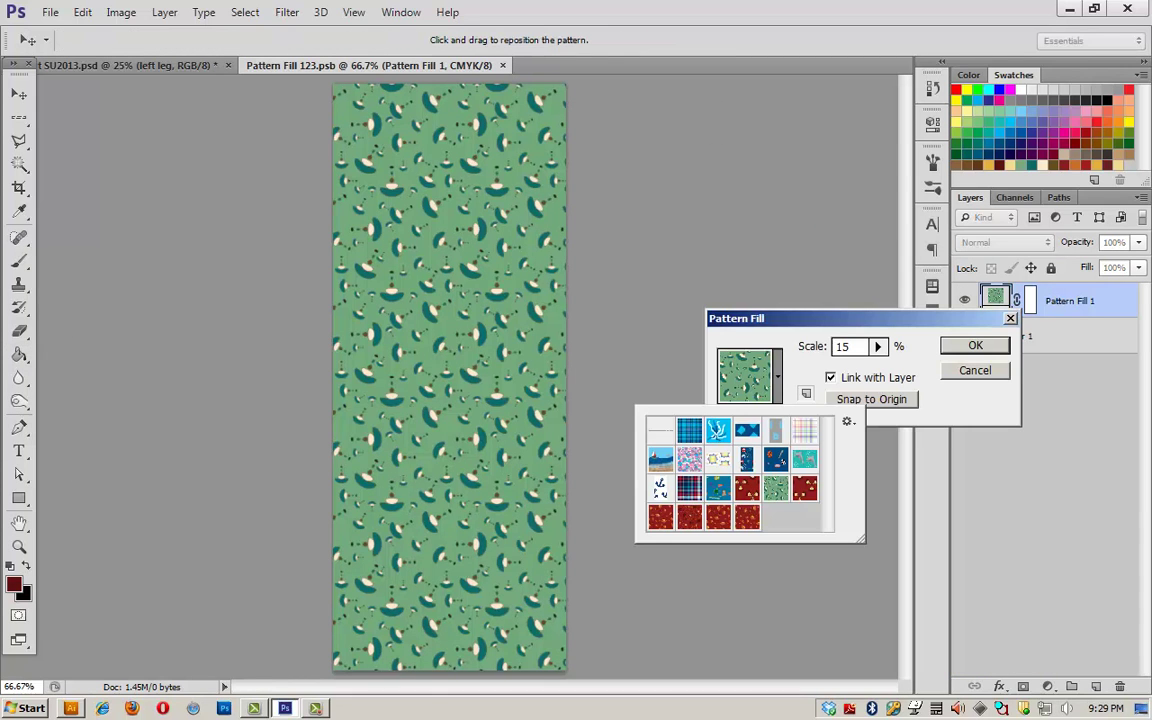
pyautogui.click(660, 516)
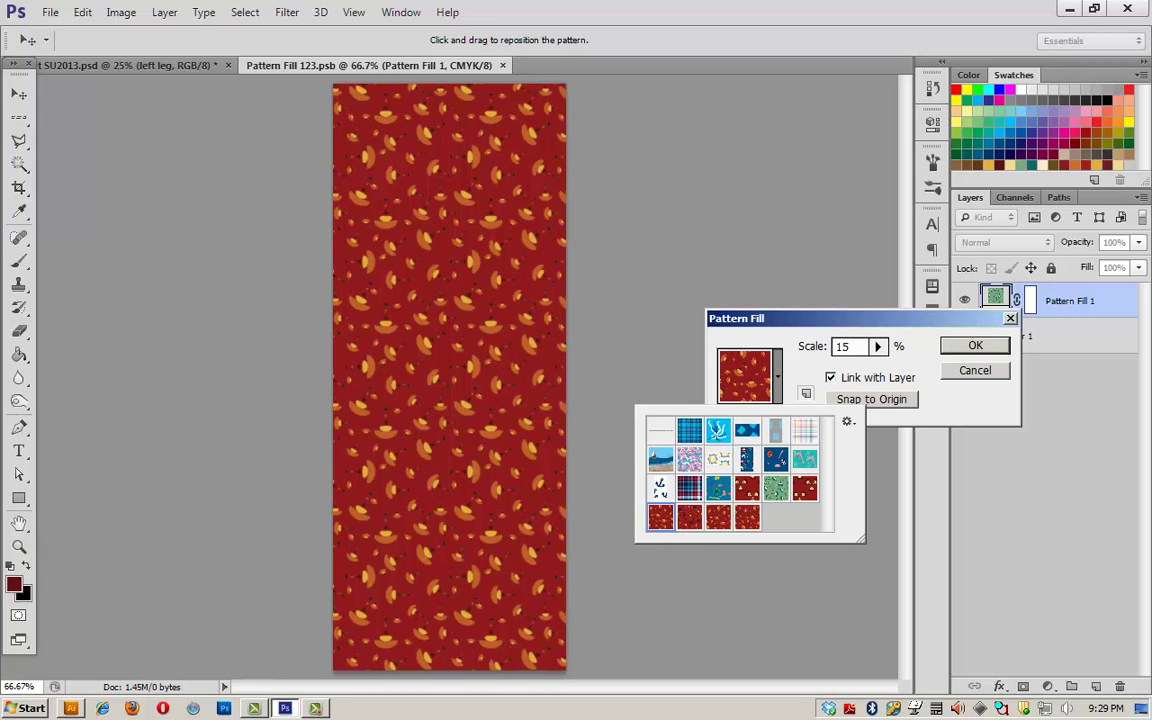
pyautogui.press('Return')
pyautogui.write('25')
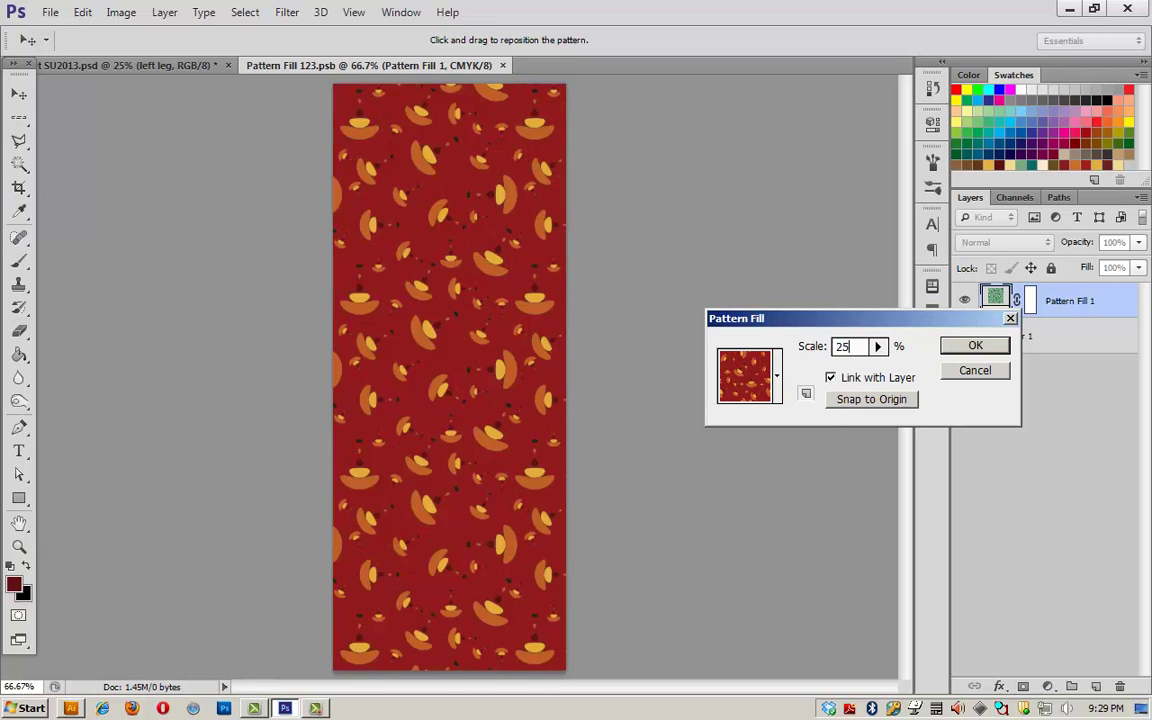
pyautogui.press('Return')
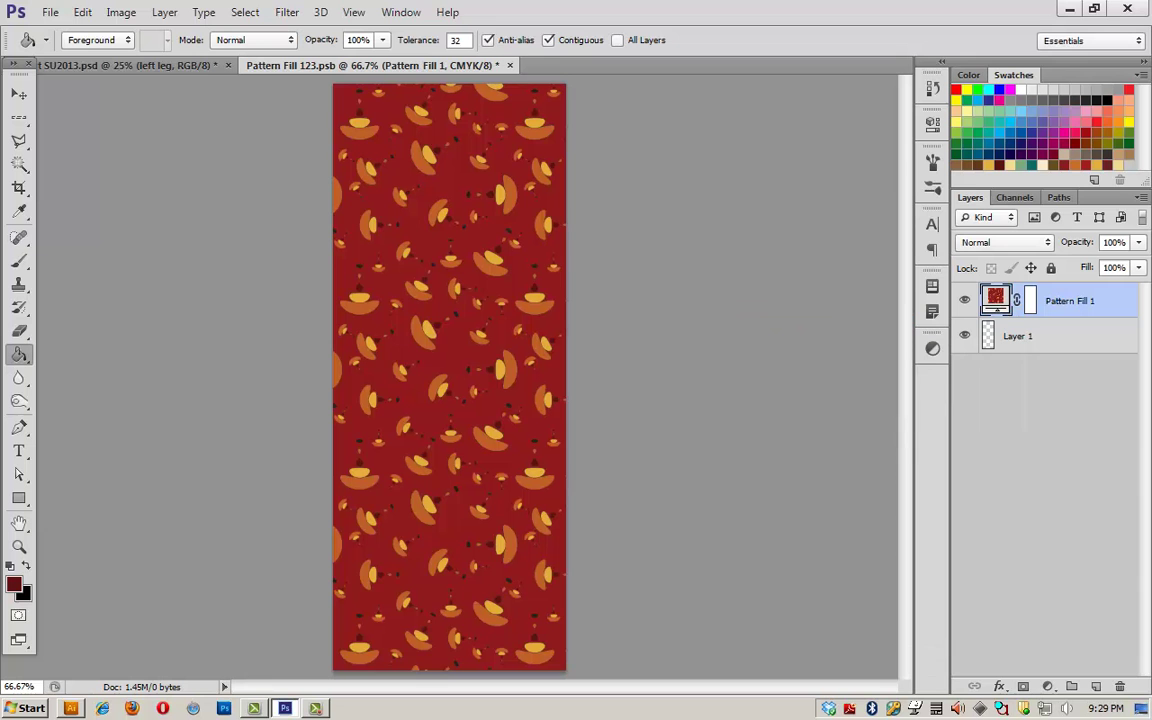
pyautogui.click(510, 65)
pyautogui.press('Return')
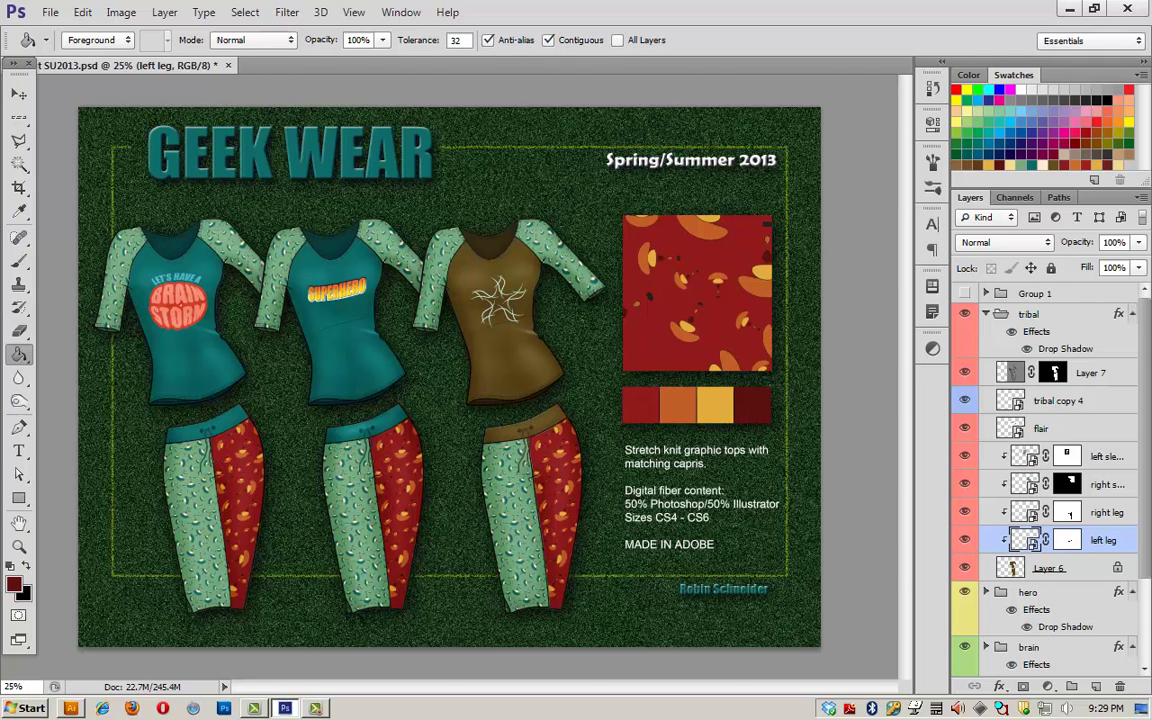
# Change the pattern fill inside the tribal group's right leg Smart Object to the red motif pattern at 25% scale, saving it on close.
pyautogui.doubleClick(1024, 512)
pyautogui.press('Return')
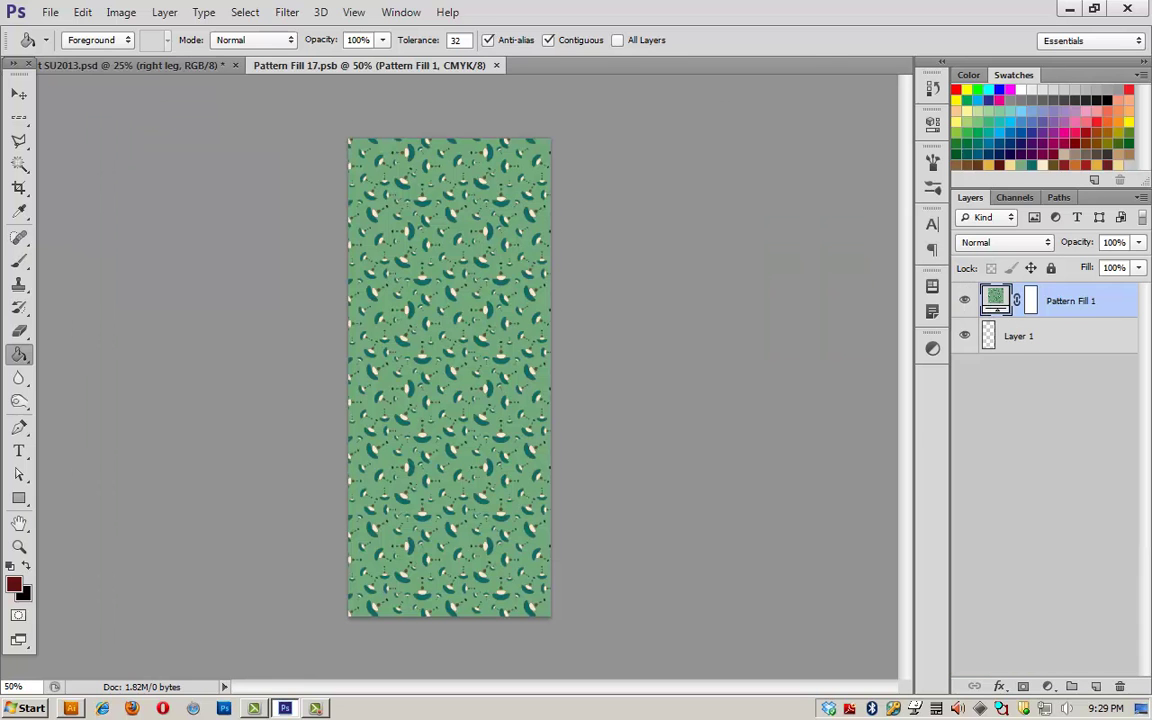
pyautogui.doubleClick(995, 298)
pyautogui.click(776, 376)
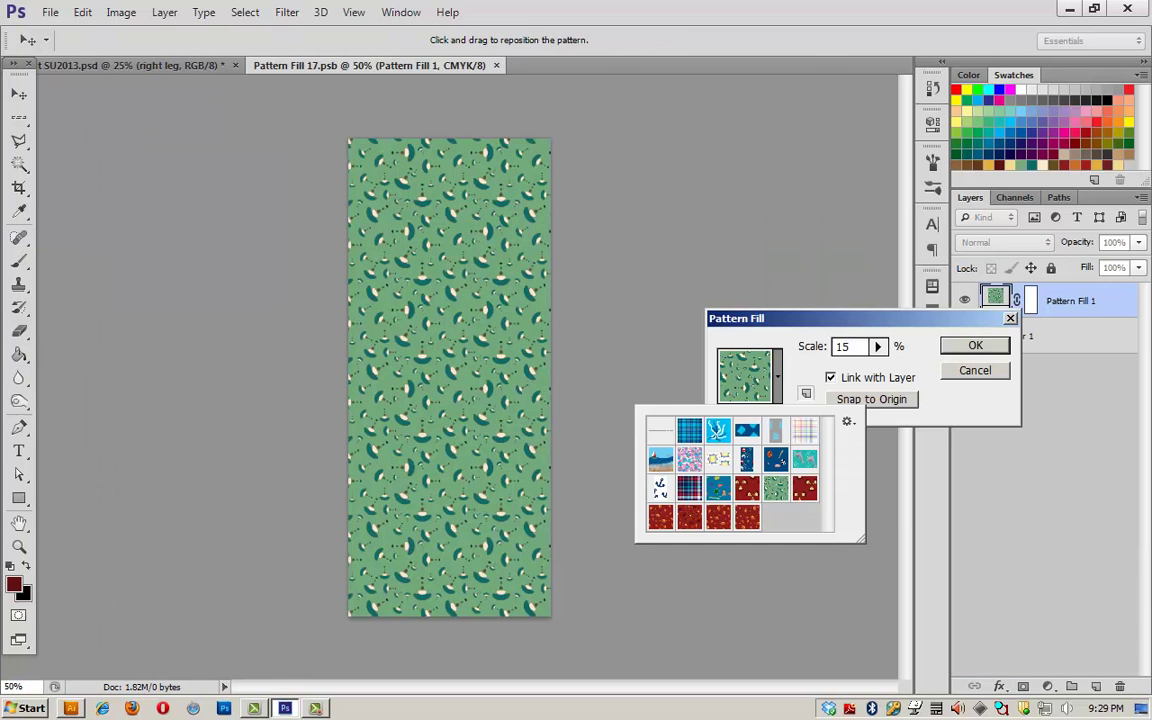
pyautogui.click(660, 516)
pyautogui.doubleClick(843, 346)
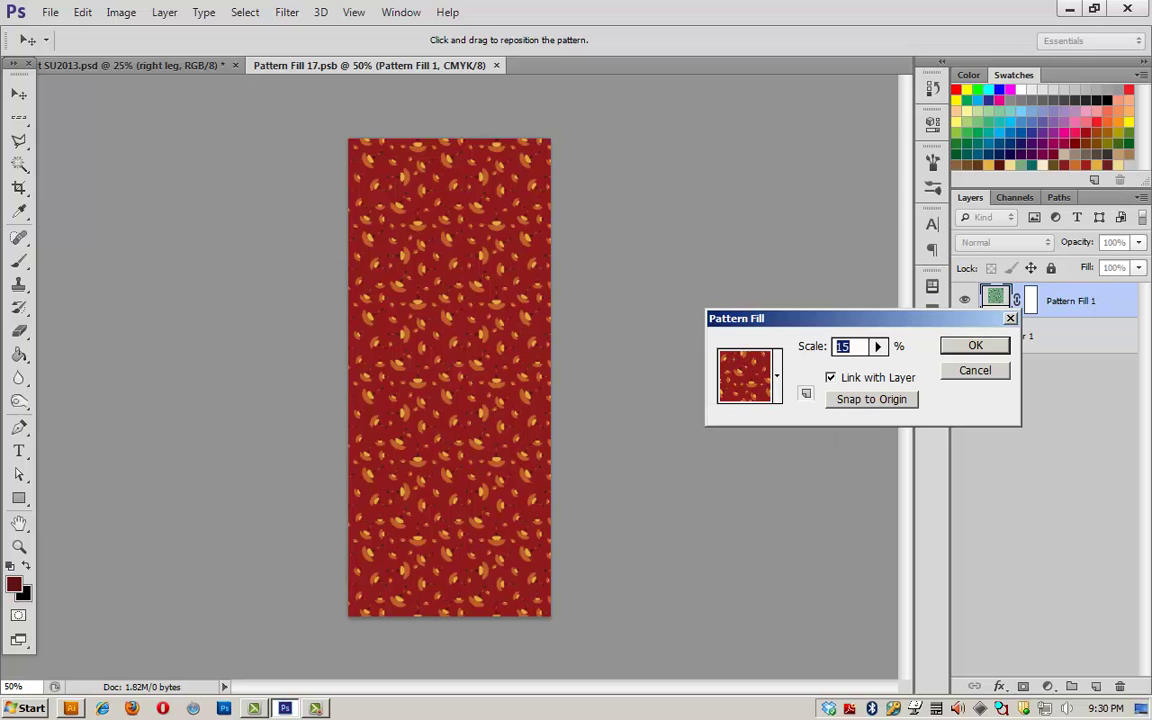
pyautogui.write('25')
pyautogui.press('Return')
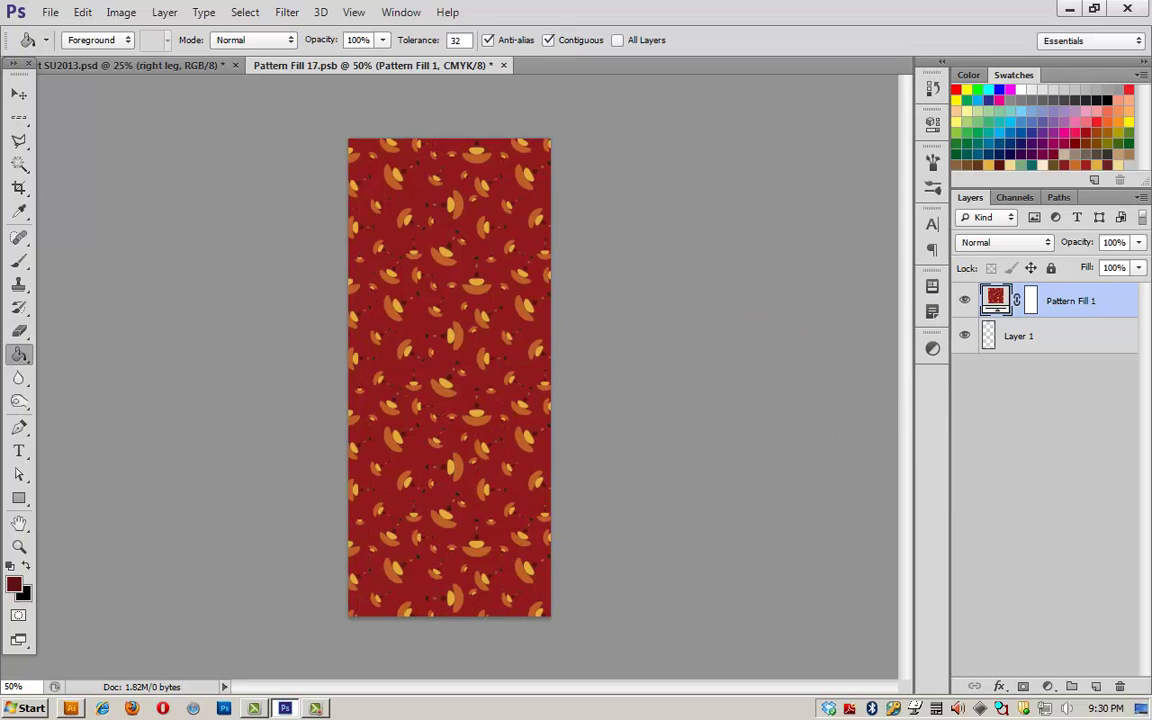
pyautogui.hotkey('ctrl', 'w')
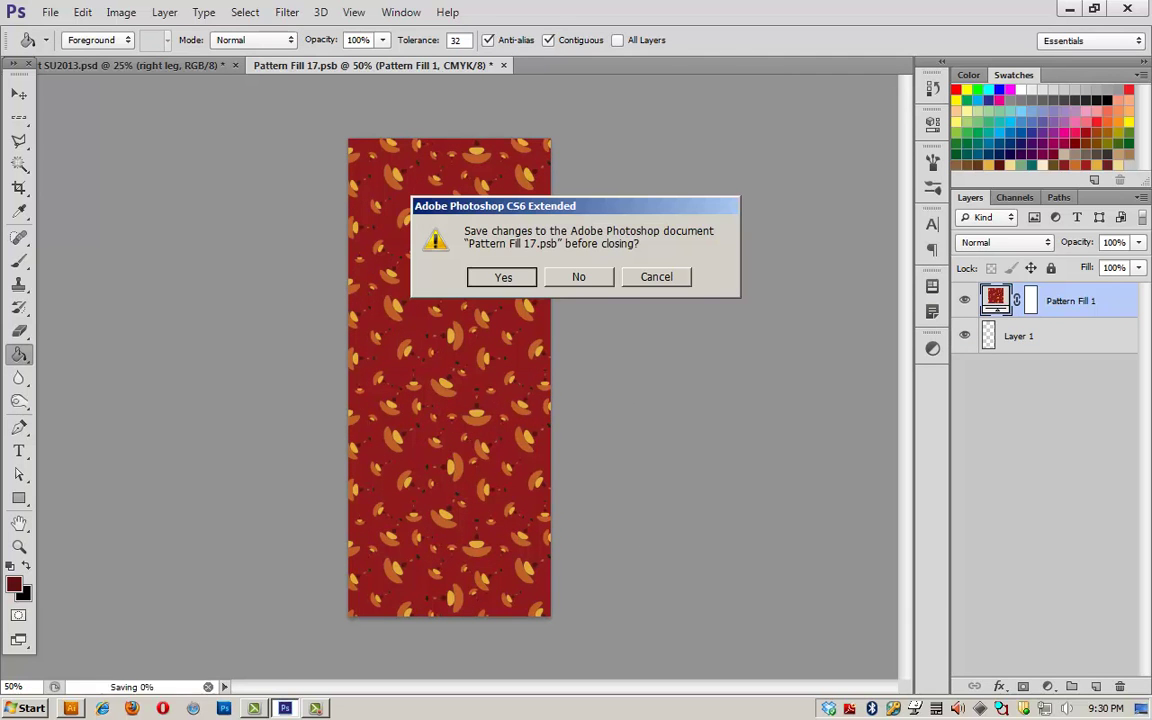
pyautogui.press('Return')
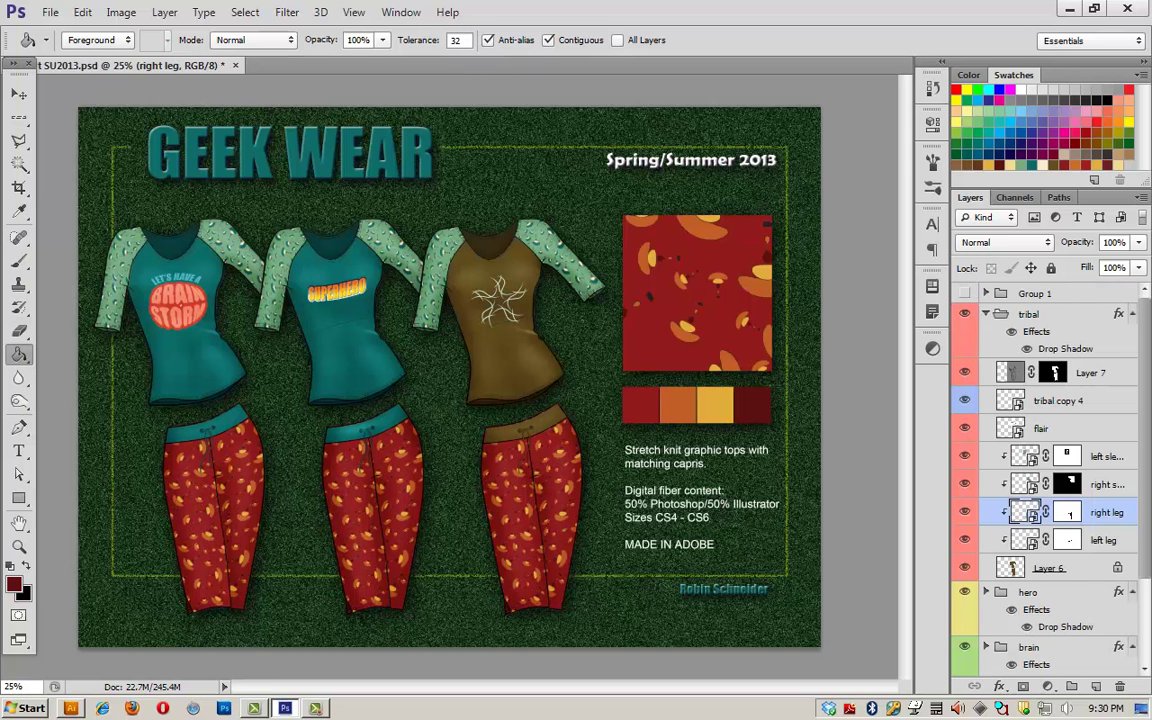
# Apply the red motif pattern at 25% scale inside the tribal group's right sleeve and left sleeve Smart Objects, saving each on close.
pyautogui.doubleClick(1025, 484)
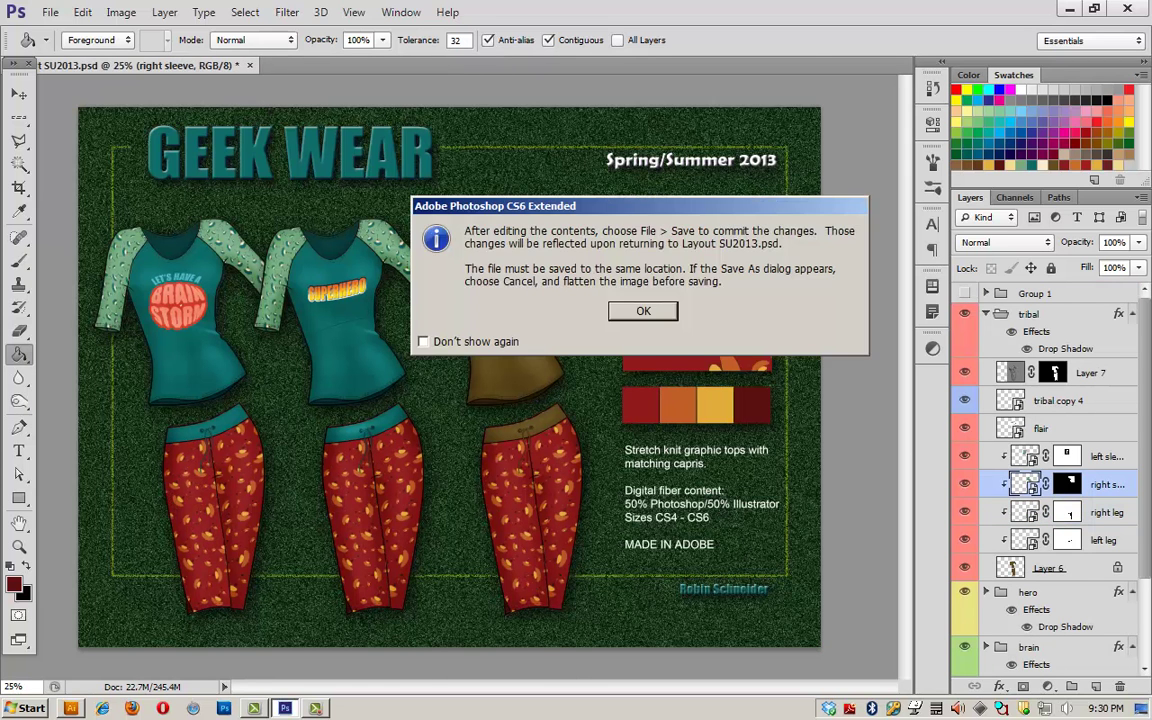
pyautogui.press('Return')
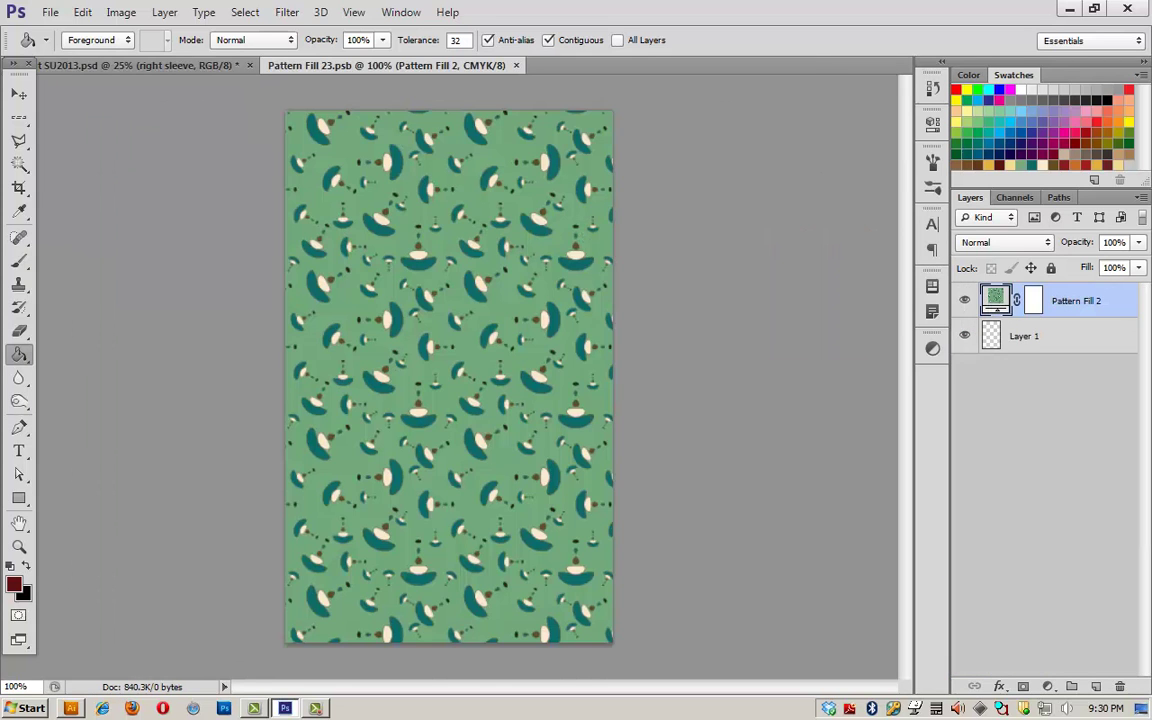
pyautogui.doubleClick(995, 300)
pyautogui.click(777, 376)
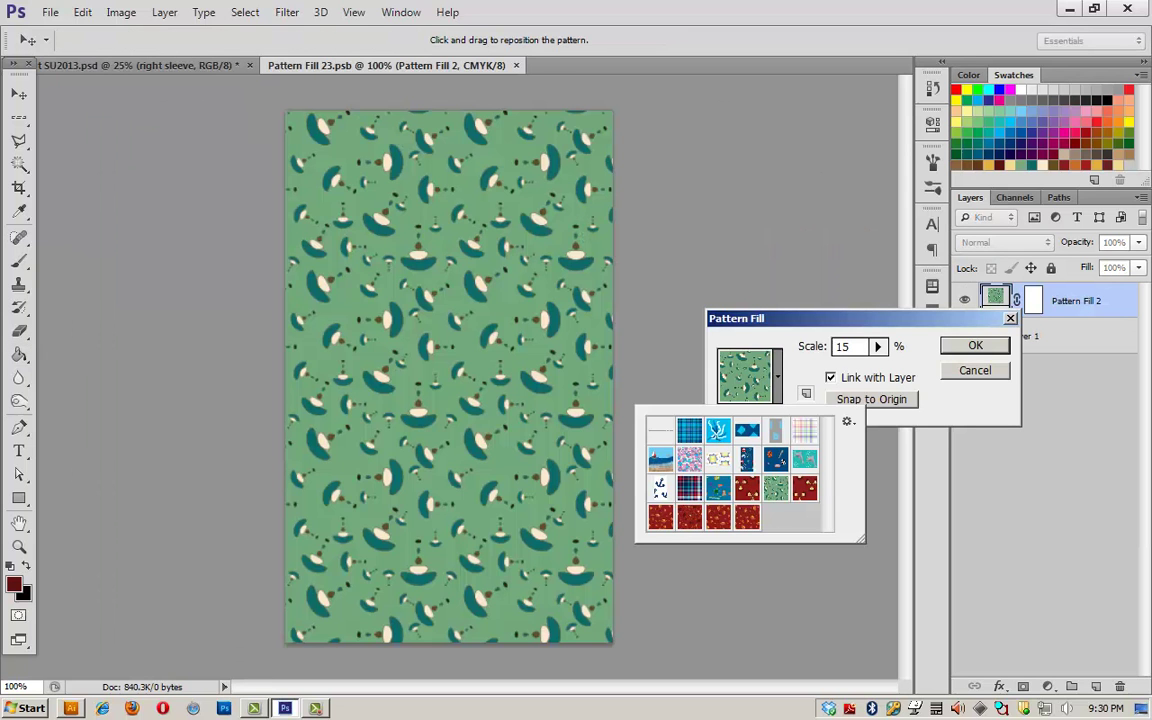
pyautogui.doubleClick(660, 517)
pyautogui.write('25')
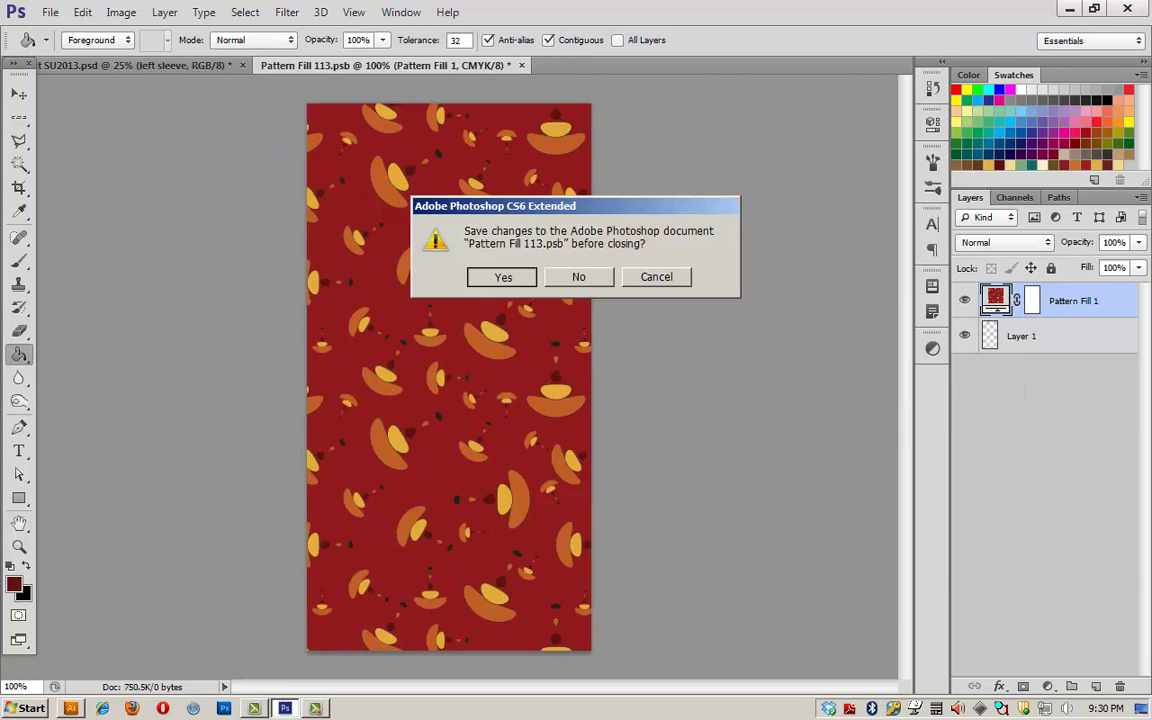
pyautogui.press('Return')
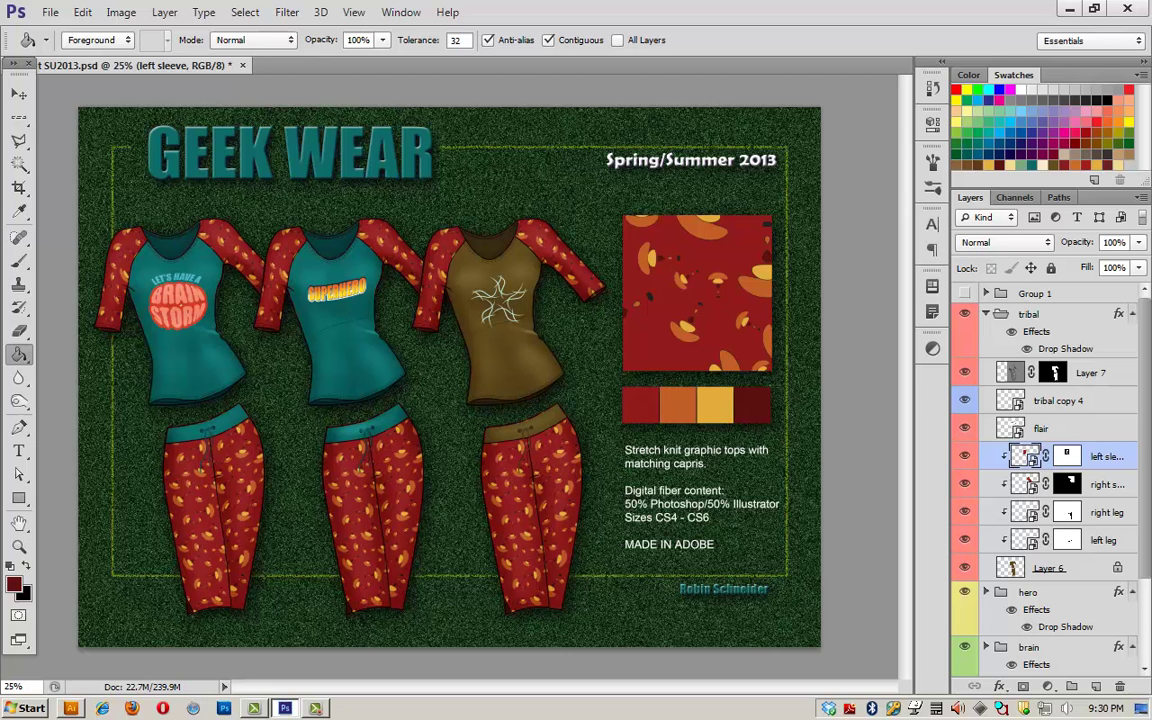
# Fill the garment shape on Layer 6 of the tribal group with the dark maroon foreground color.
pyautogui.click(1066, 567)
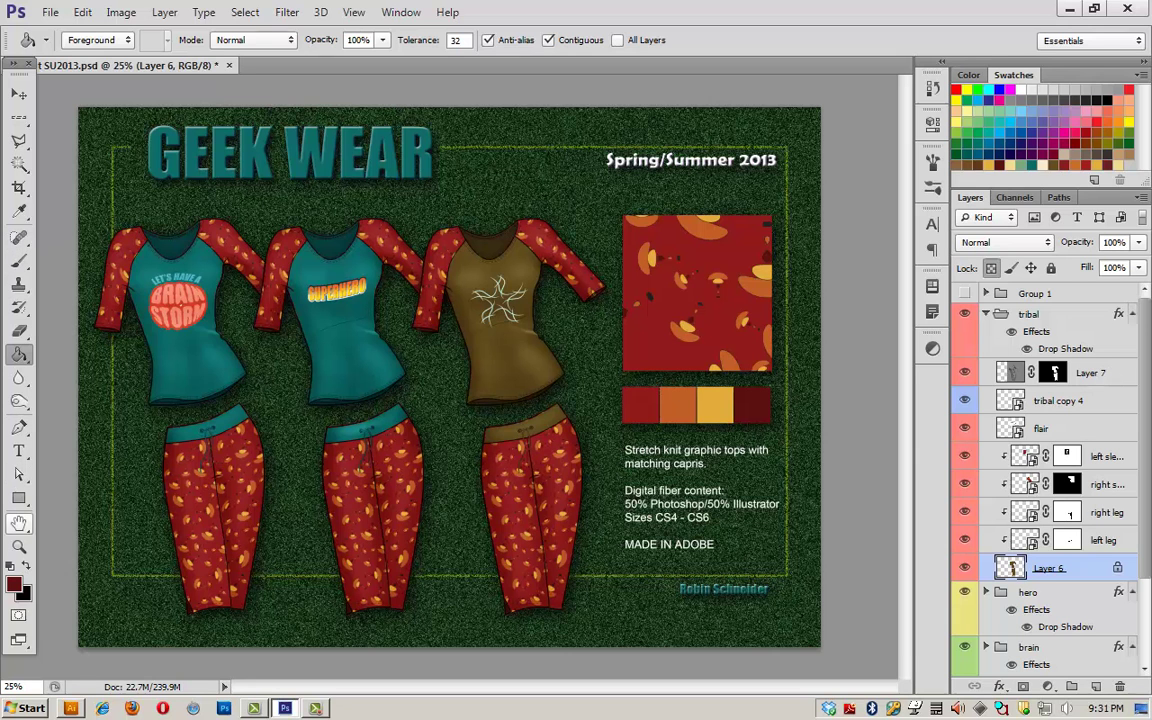
pyautogui.click(20, 211)
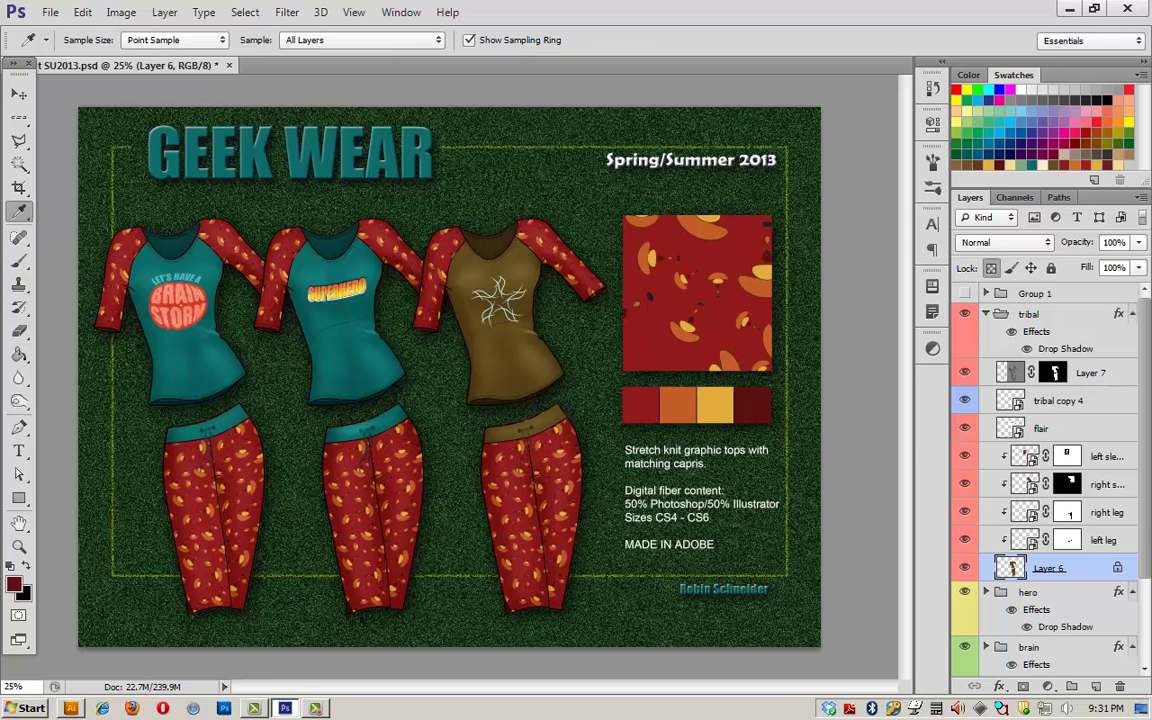
pyautogui.hotkey('alt', 'BackSpace')
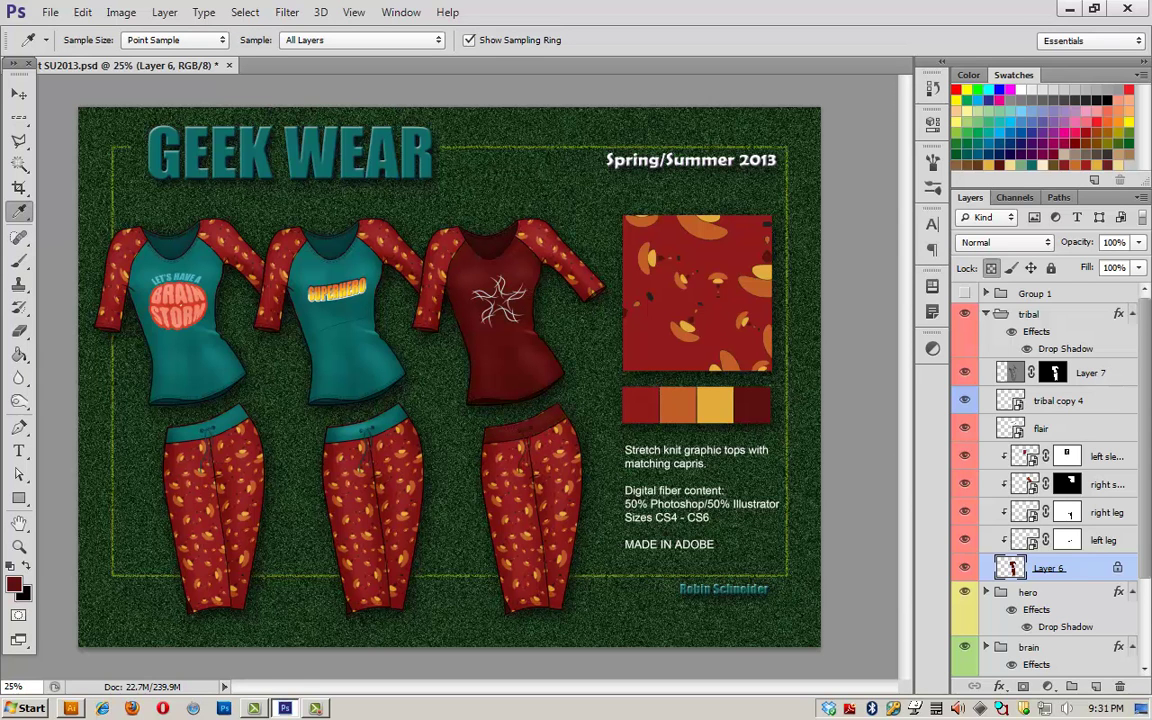
# Fill the garment shape on Layer 6 of the hero group with yellow sampled from the pattern swatch.
pyautogui.click(986, 314)
pyautogui.click(986, 369)
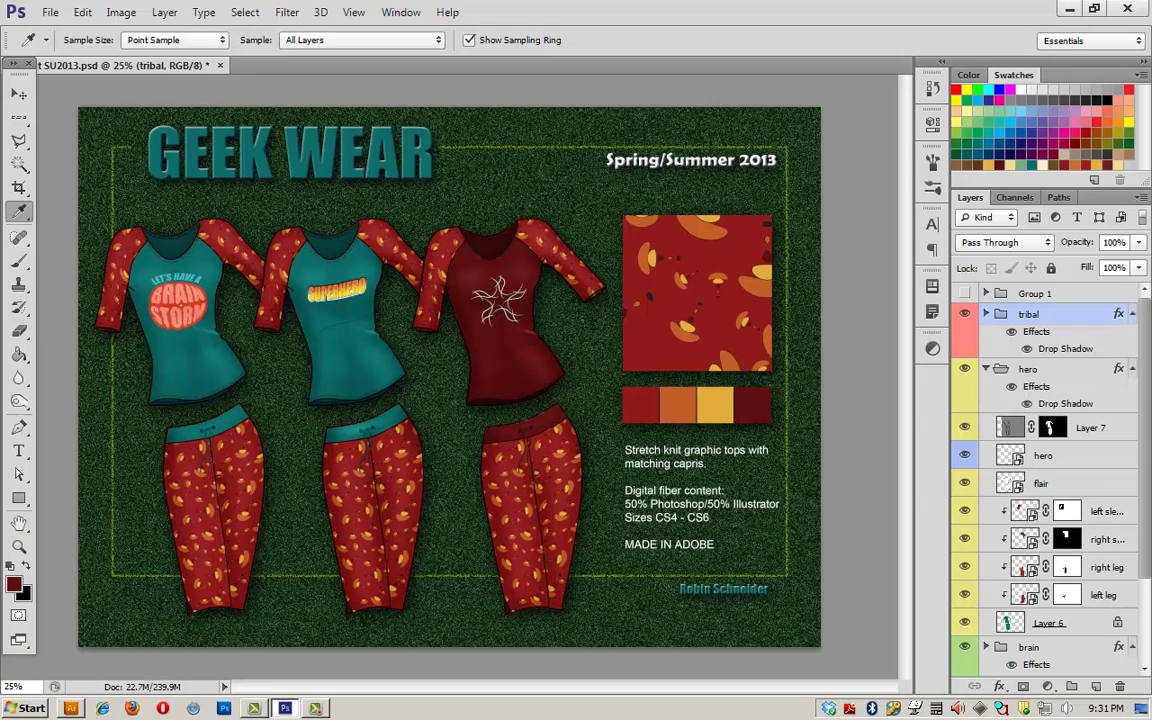
pyautogui.click(1060, 622)
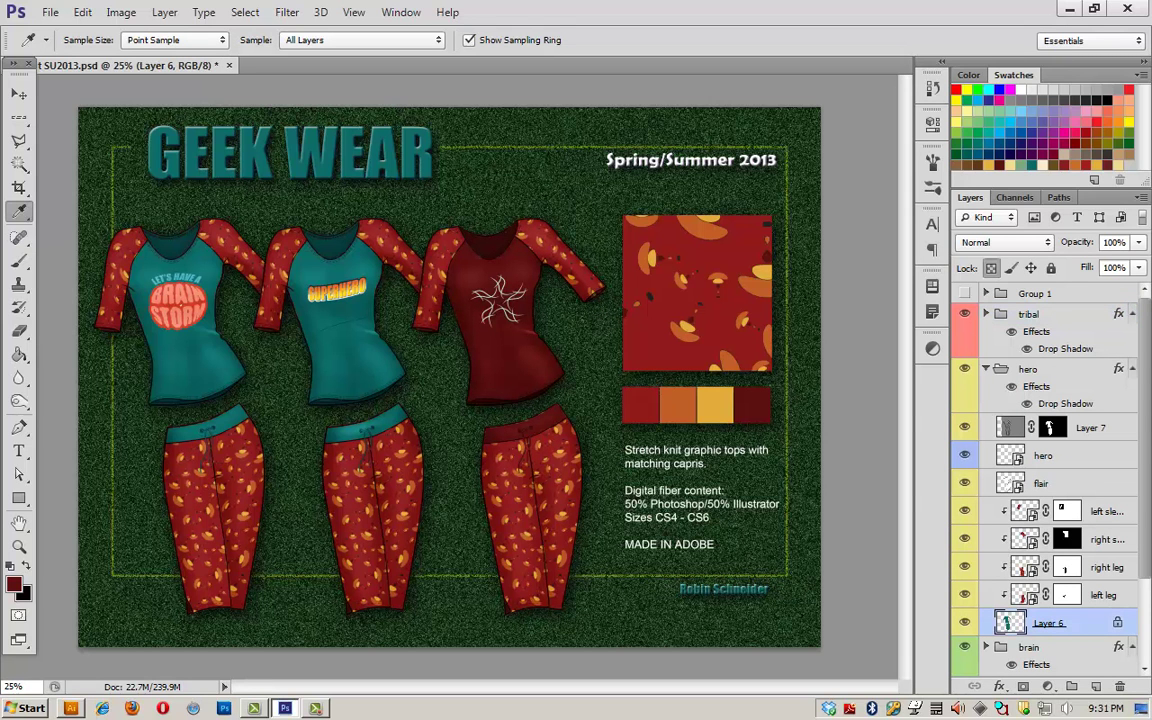
pyautogui.click(655, 295)
pyautogui.hotkey('alt', 'BackSpace')
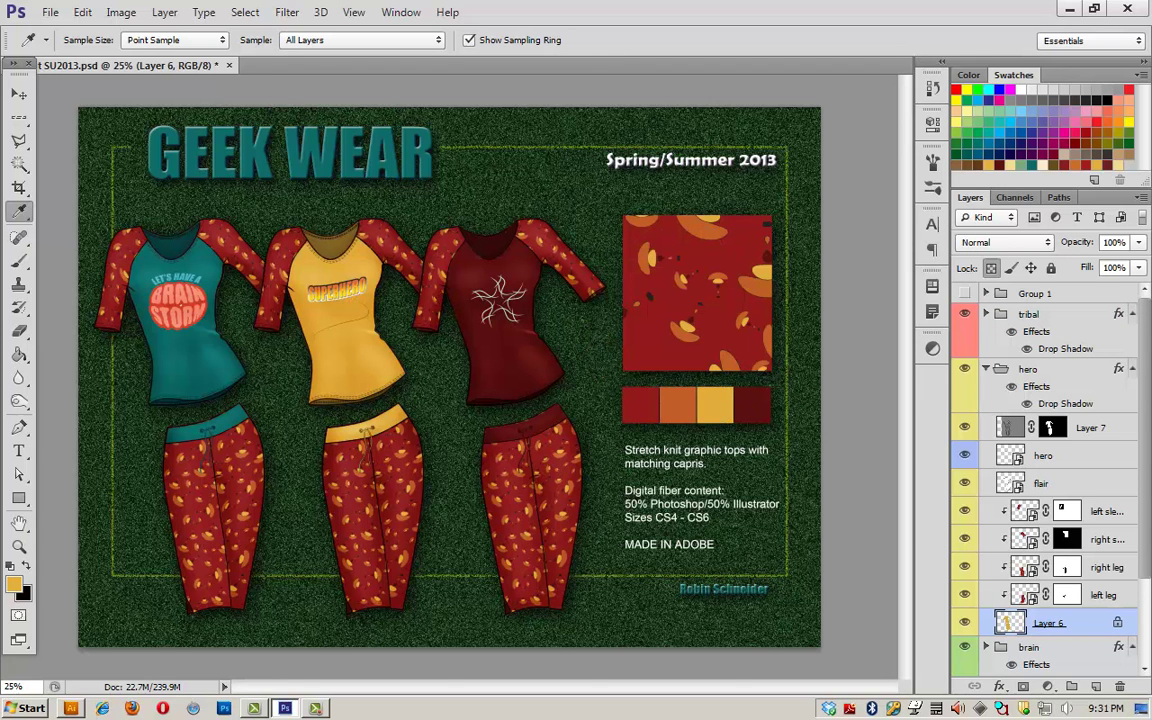
# Fill the garment shape on Layer 6 of the brain group with orange sampled from the second color chip, preserving transparency.
pyautogui.click(986, 369)
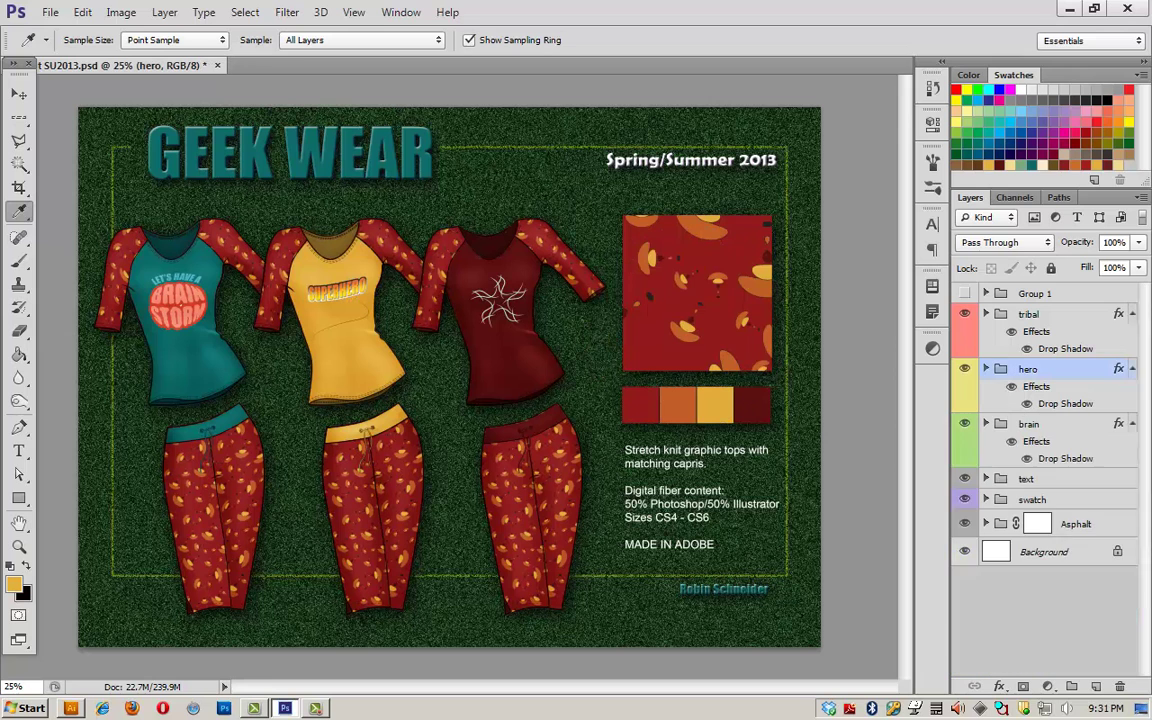
pyautogui.click(986, 424)
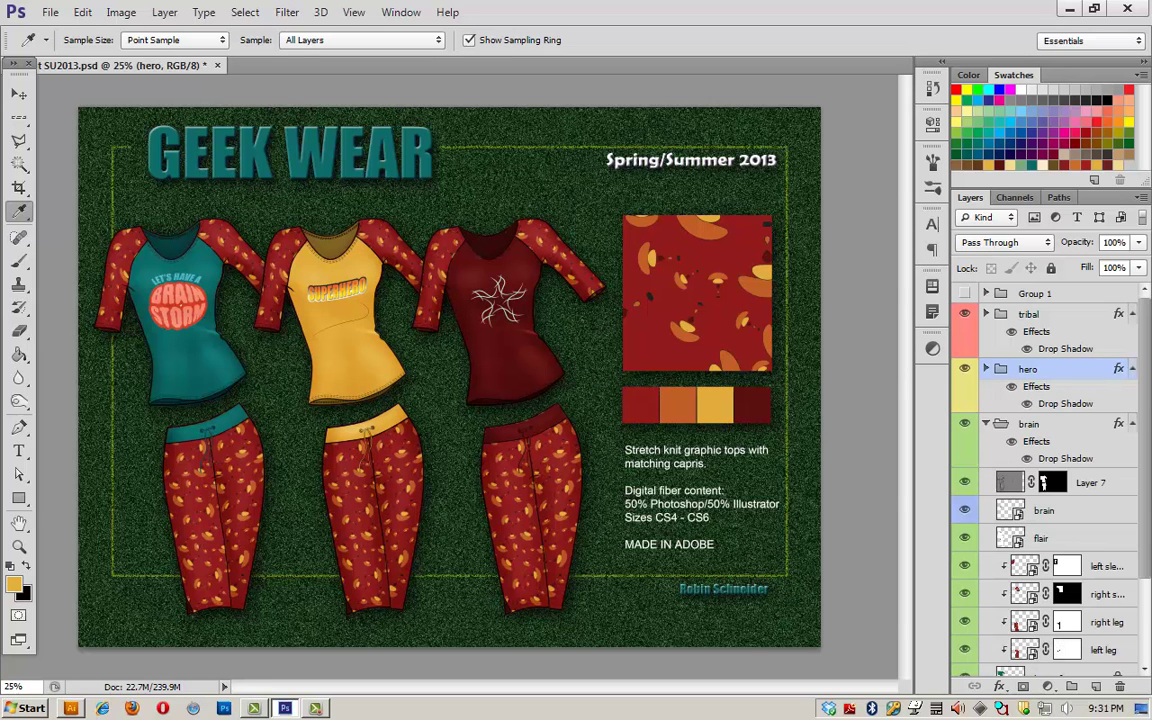
pyautogui.scroll(-1, 1045, 480)
pyautogui.scroll(-2, 1045, 480)
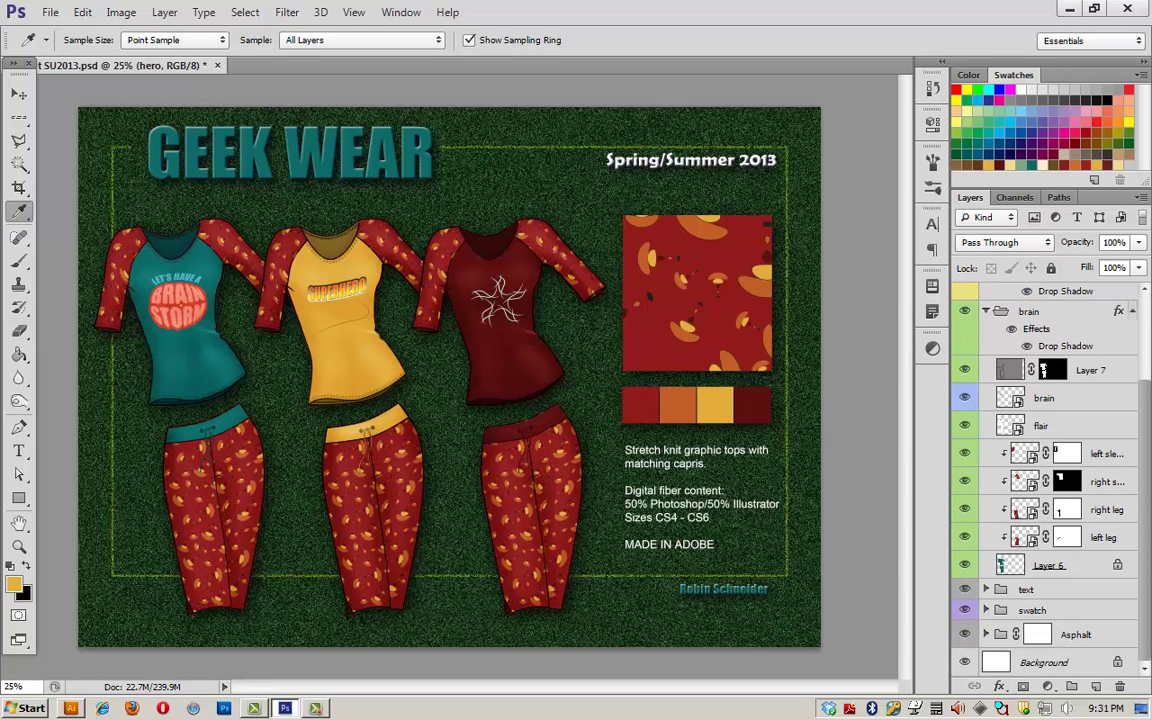
pyautogui.click(1075, 565)
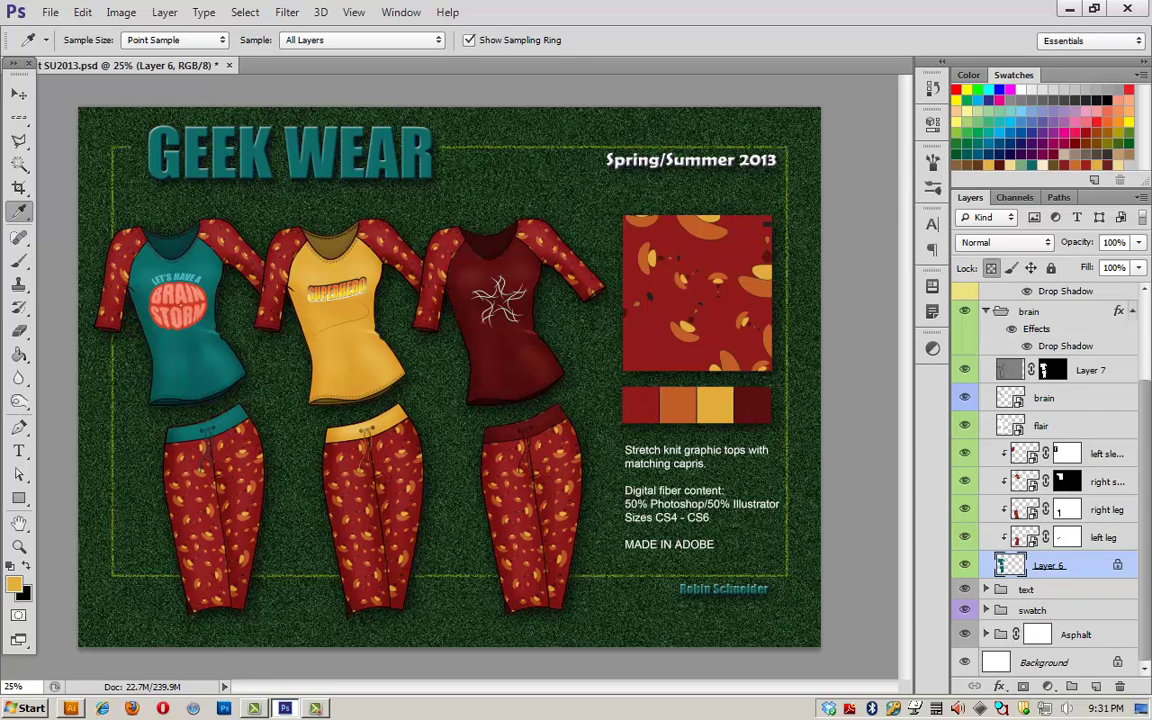
pyautogui.click(677, 405)
pyautogui.hotkey('shift', 'alt', 'BackSpace')
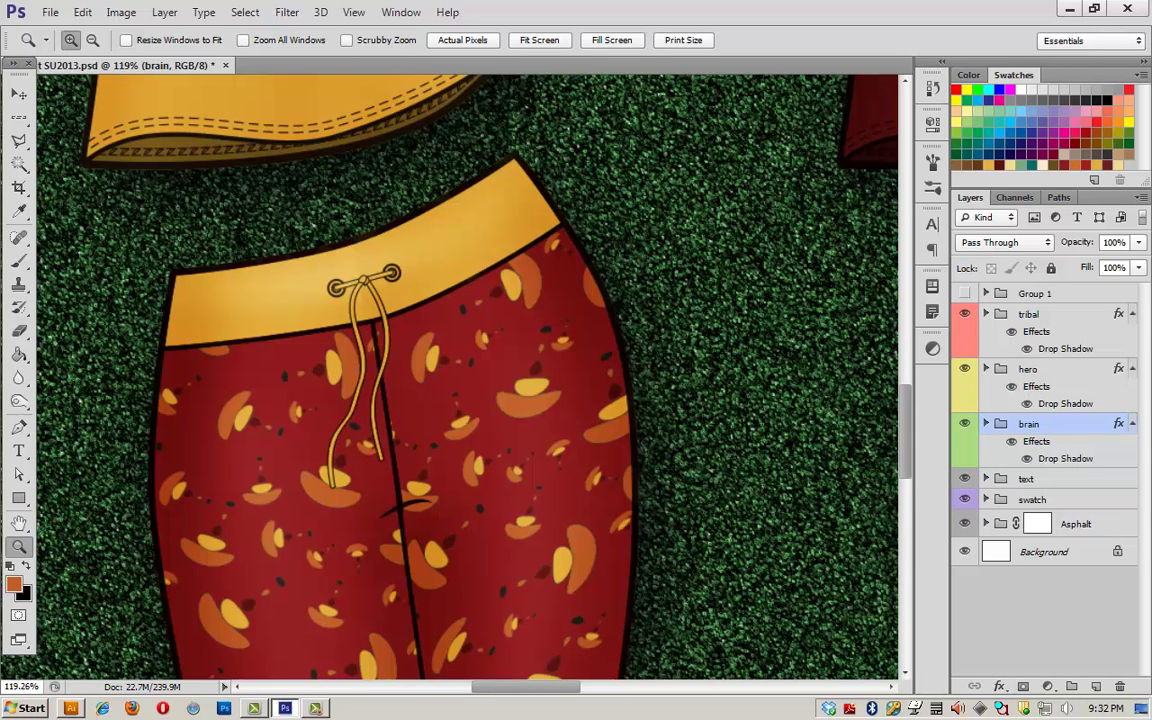
# Hide and reshow the hero group's flair layer to check its contents, and open its vector Smart Object for editing in Illustrator.
pyautogui.keyDown('alt'); pyautogui.click(525, 392); pyautogui.keyUp('alt')
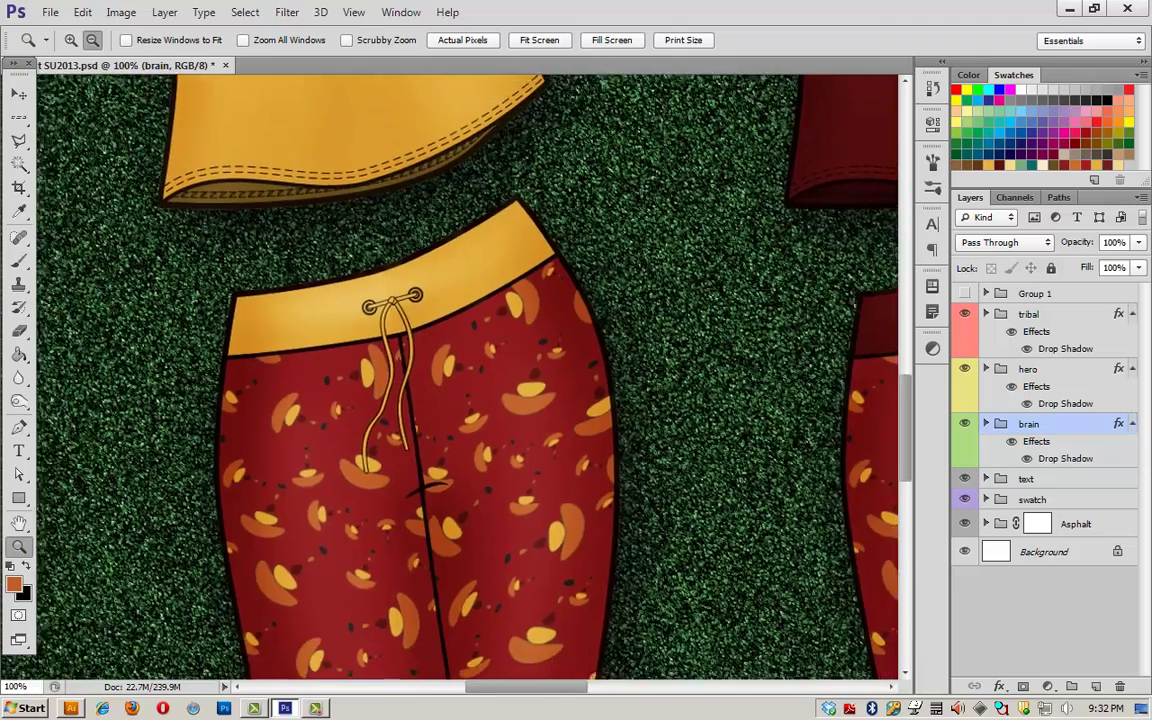
pyautogui.keyDown('alt'); pyautogui.click(525, 392); pyautogui.keyUp('alt')
pyautogui.keyDown('alt'); pyautogui.click(527, 398); pyautogui.keyUp('alt')
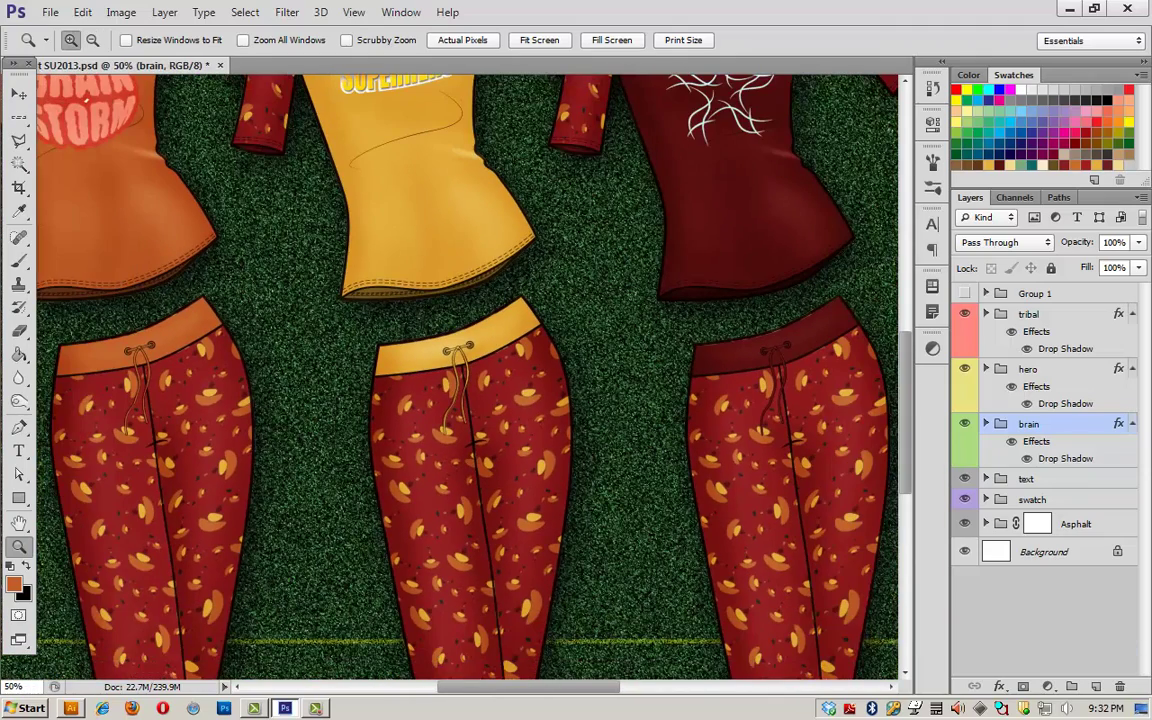
pyautogui.click(986, 369)
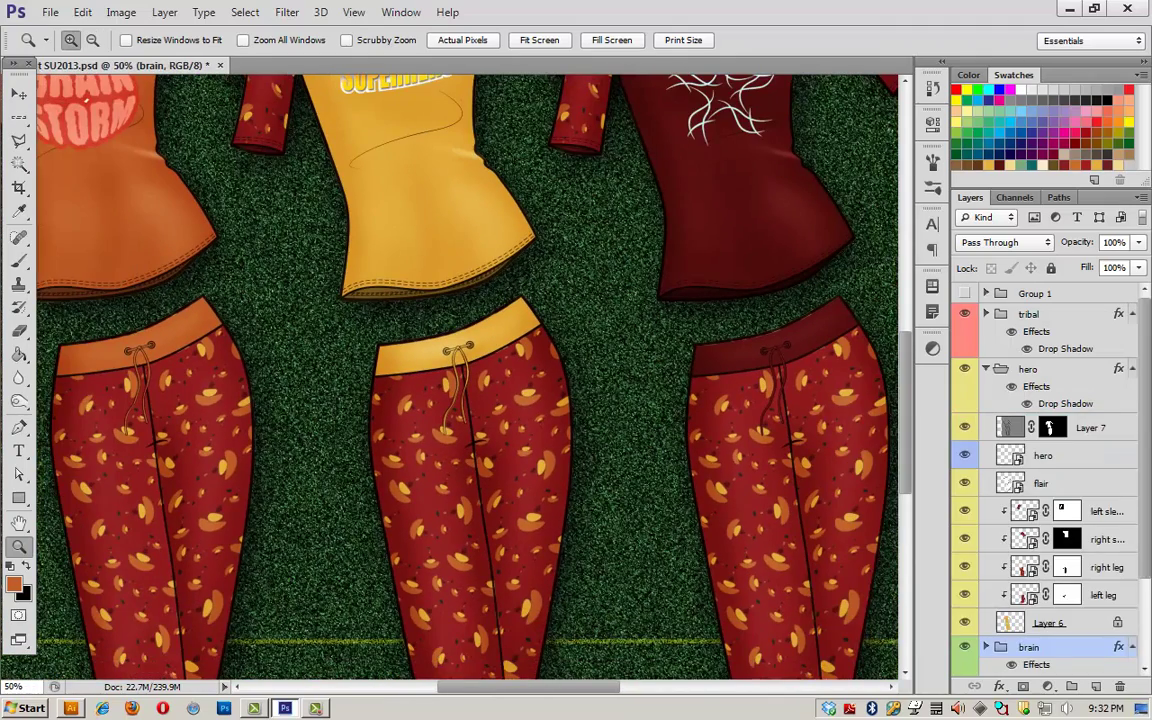
pyautogui.click(1041, 483)
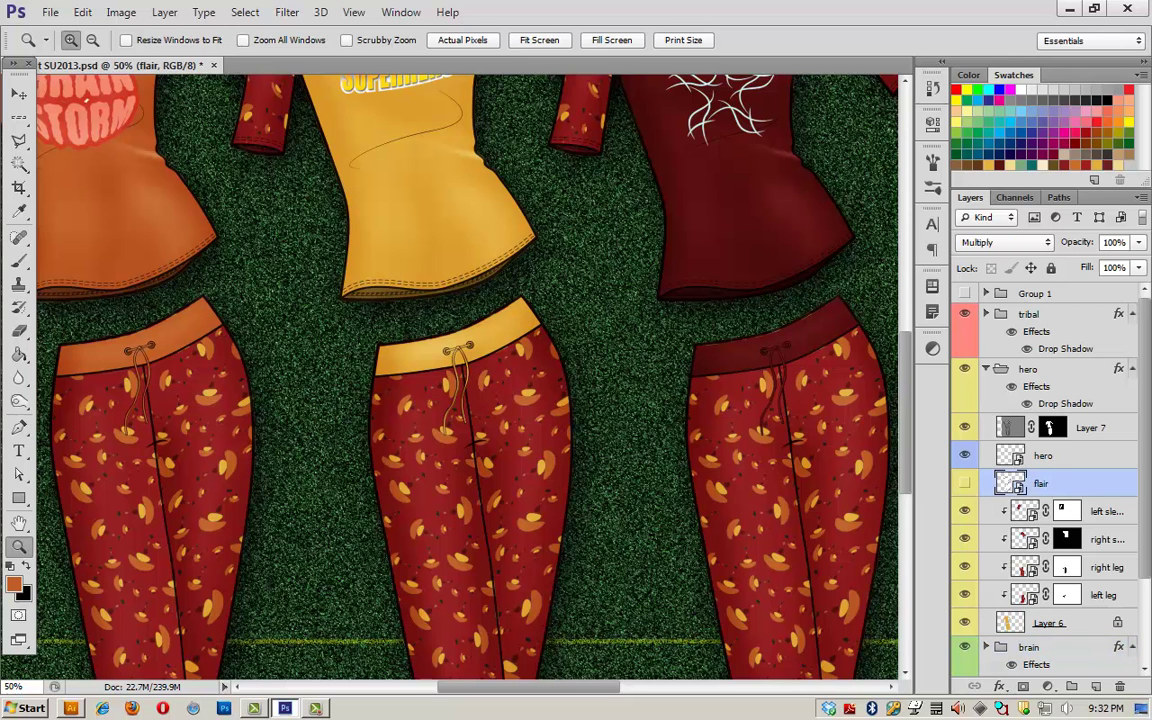
pyautogui.click(964, 483)
pyautogui.click(964, 483)
pyautogui.doubleClick(1010, 483)
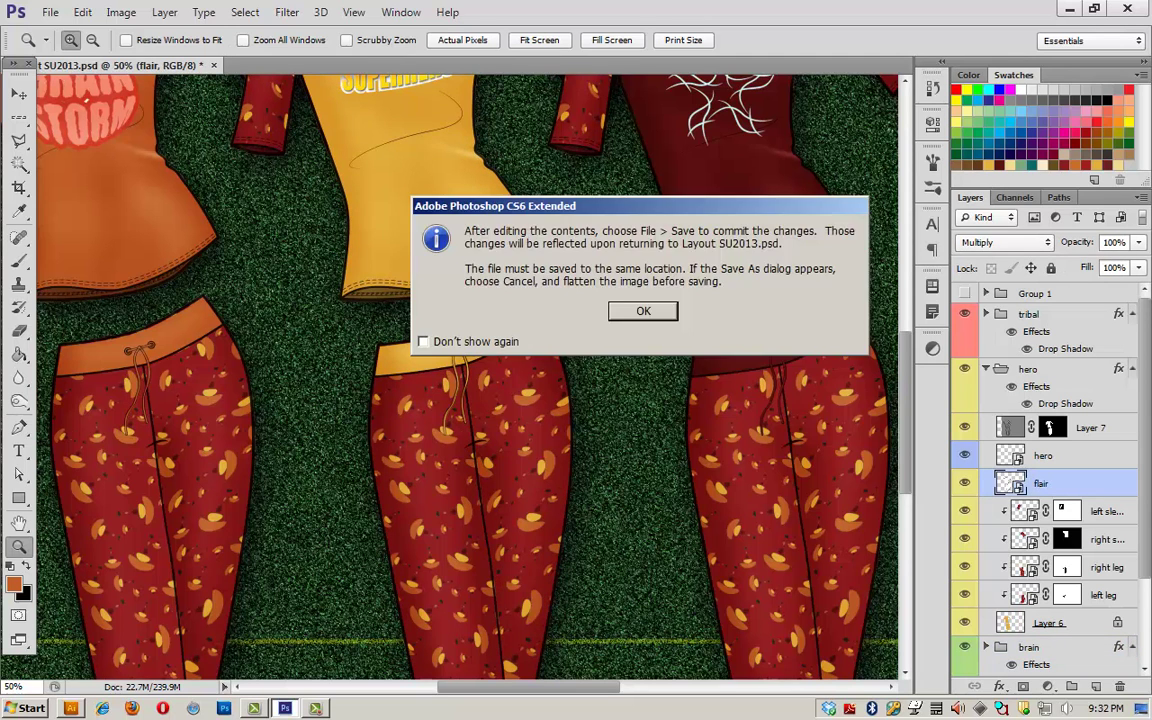
pyautogui.press('Return')
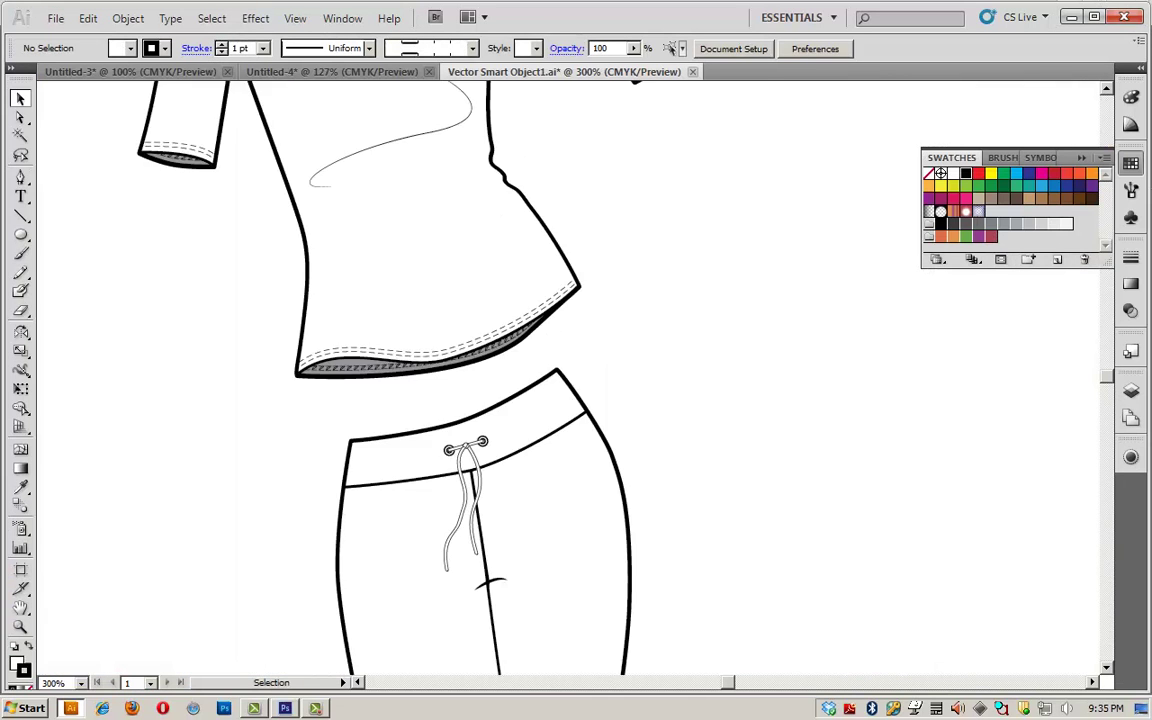
pyautogui.scroll(-3, 450, 380)
pyautogui.scroll(1, 450, 380)
pyautogui.scroll(2, 450, 380)
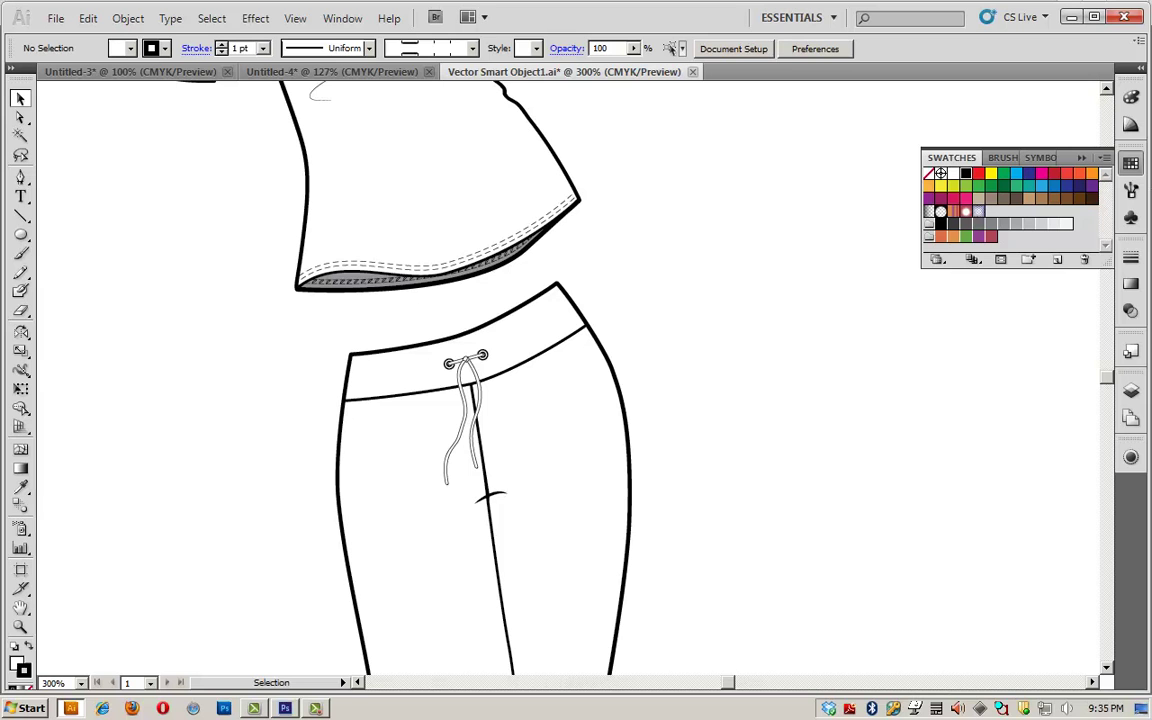
# Isolate the pants group and delete the drawstring and its eyelets from the waistband.
pyautogui.doubleClick(466, 360)
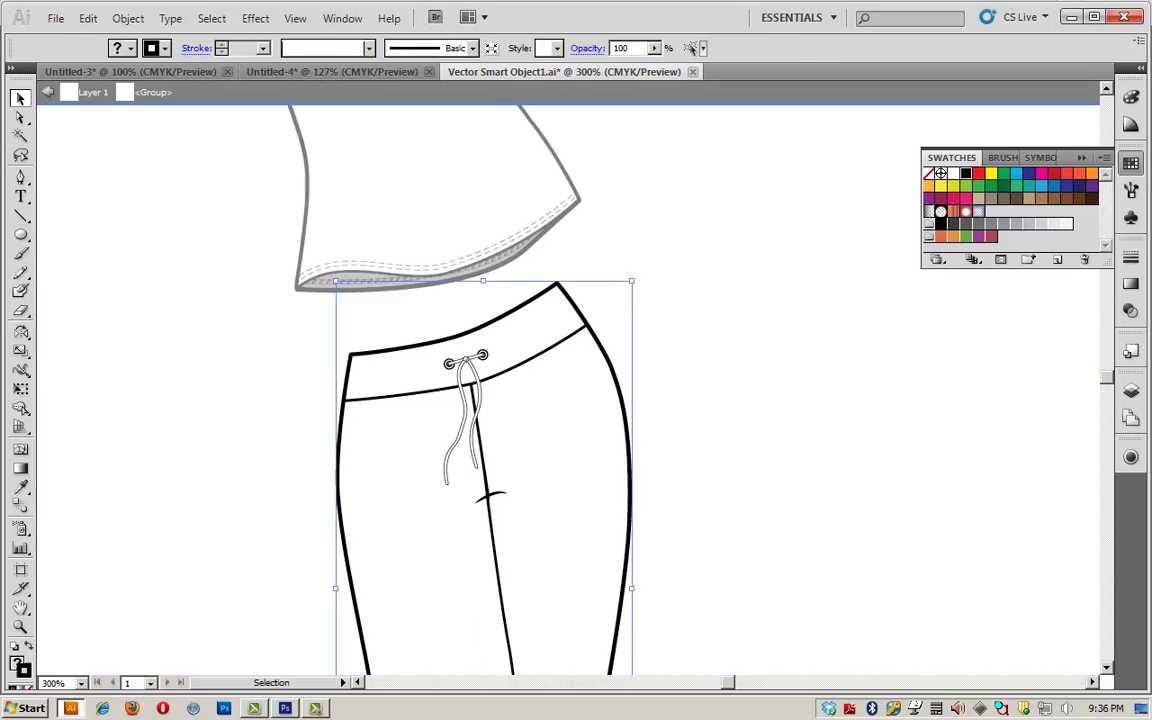
pyautogui.doubleClick(466, 360)
pyautogui.click(466, 360)
pyautogui.click(463, 410)
pyautogui.press('Delete')
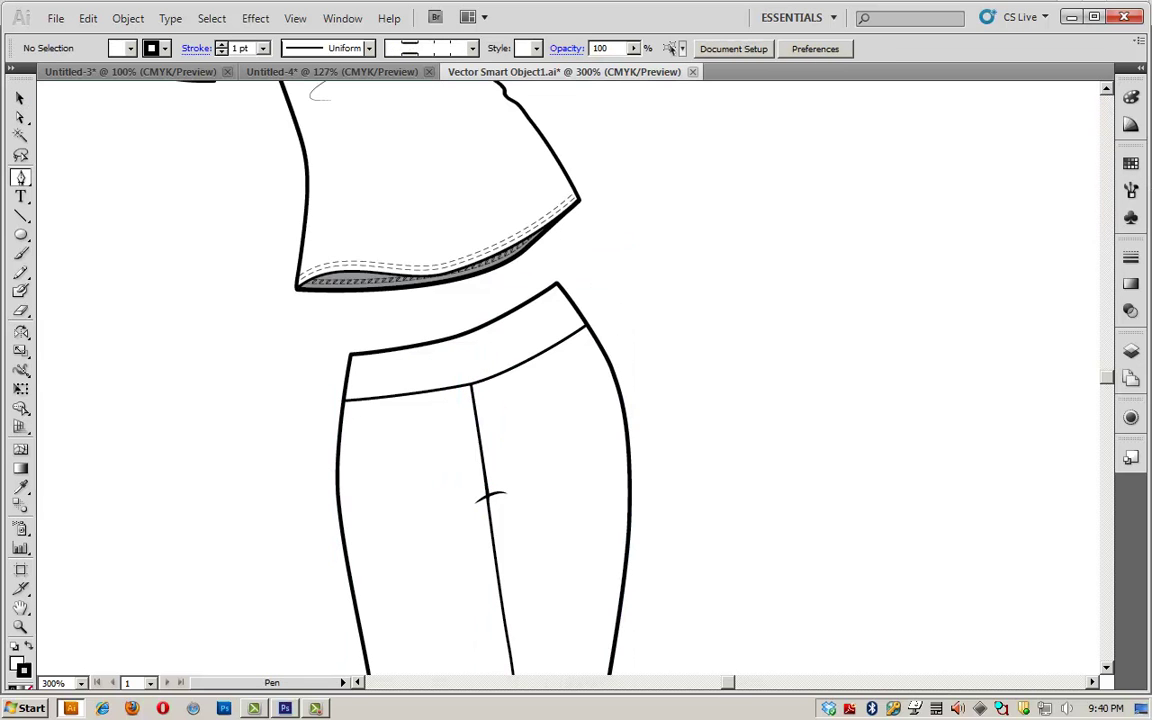
# Draw a straight, nearly horizontal path beside the pants and apply the saved ribbing graphic style, Graphic Style 1, to it.
pyautogui.click(670, 300)
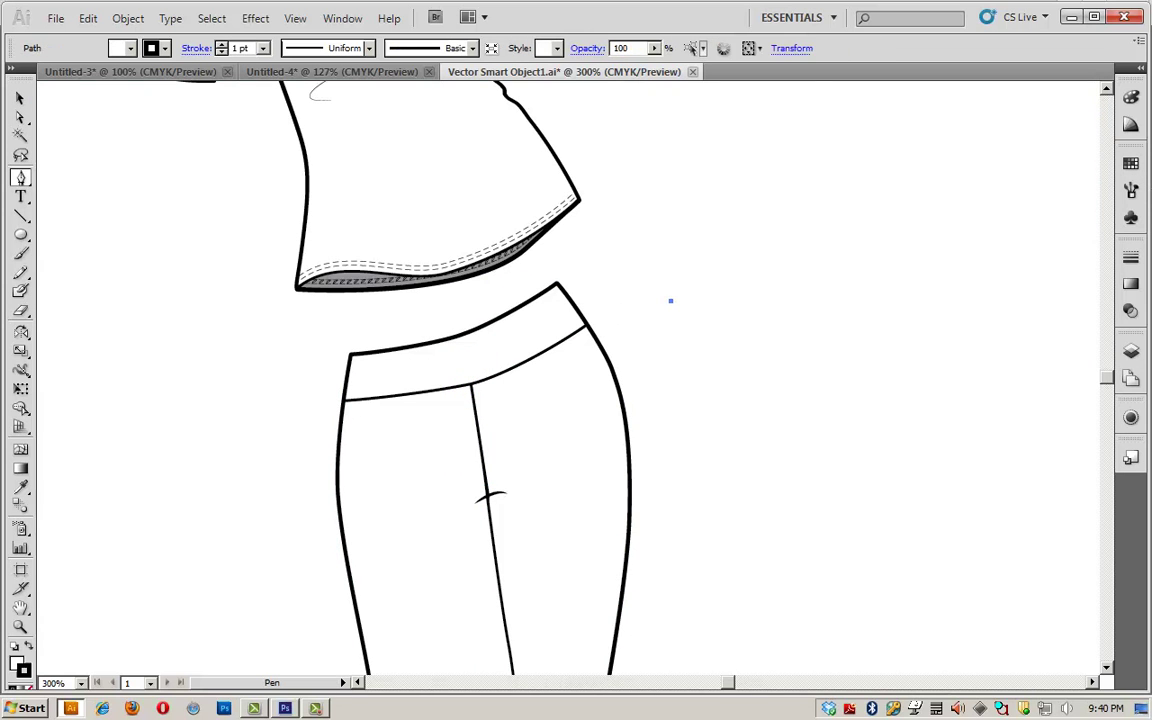
pyautogui.click(880, 297)
pyautogui.click(1131, 418)
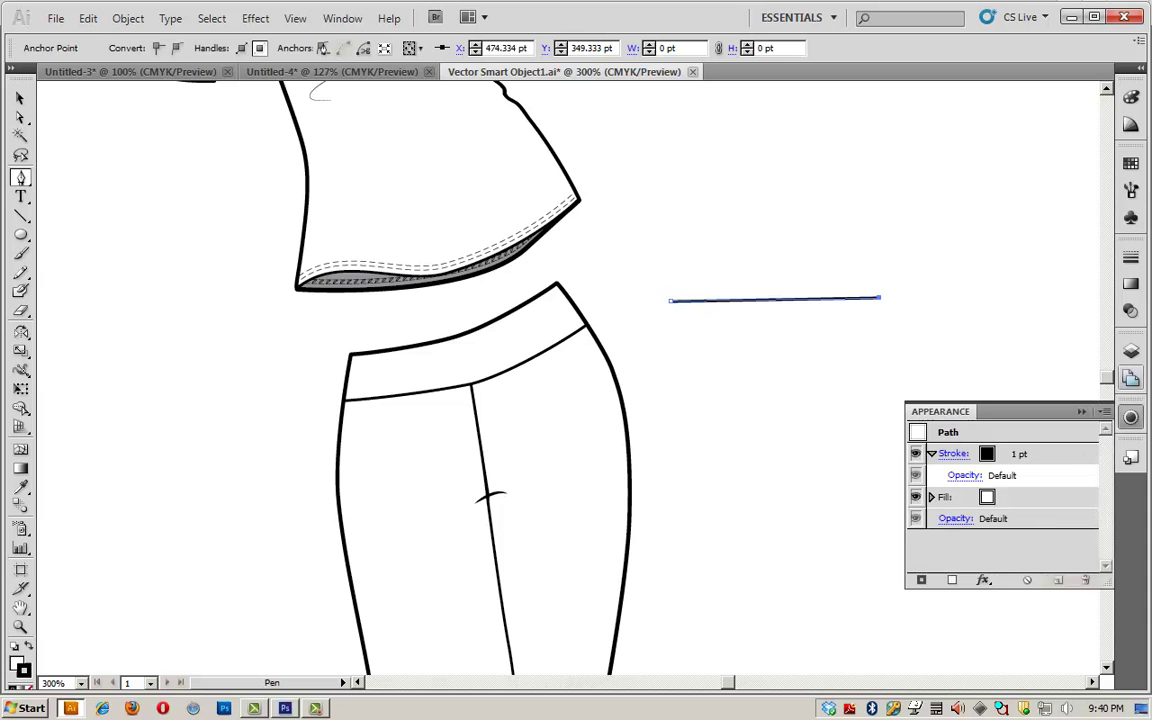
pyautogui.click(1131, 378)
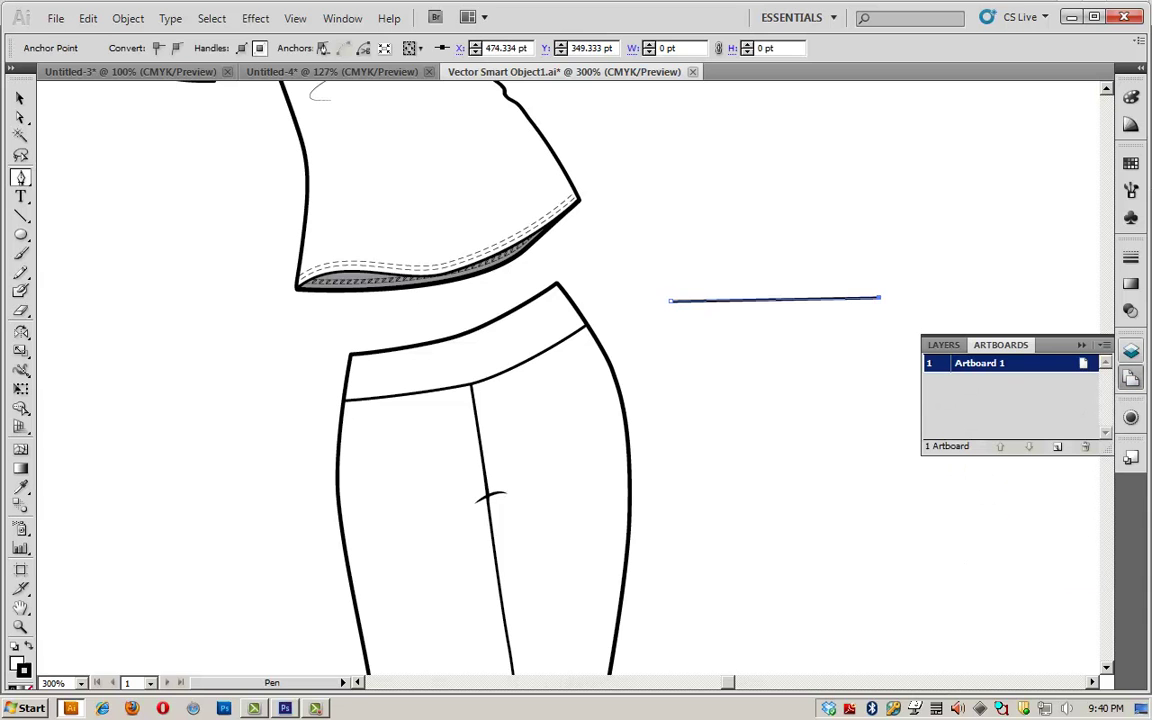
pyautogui.click(1131, 457)
pyautogui.click(965, 476)
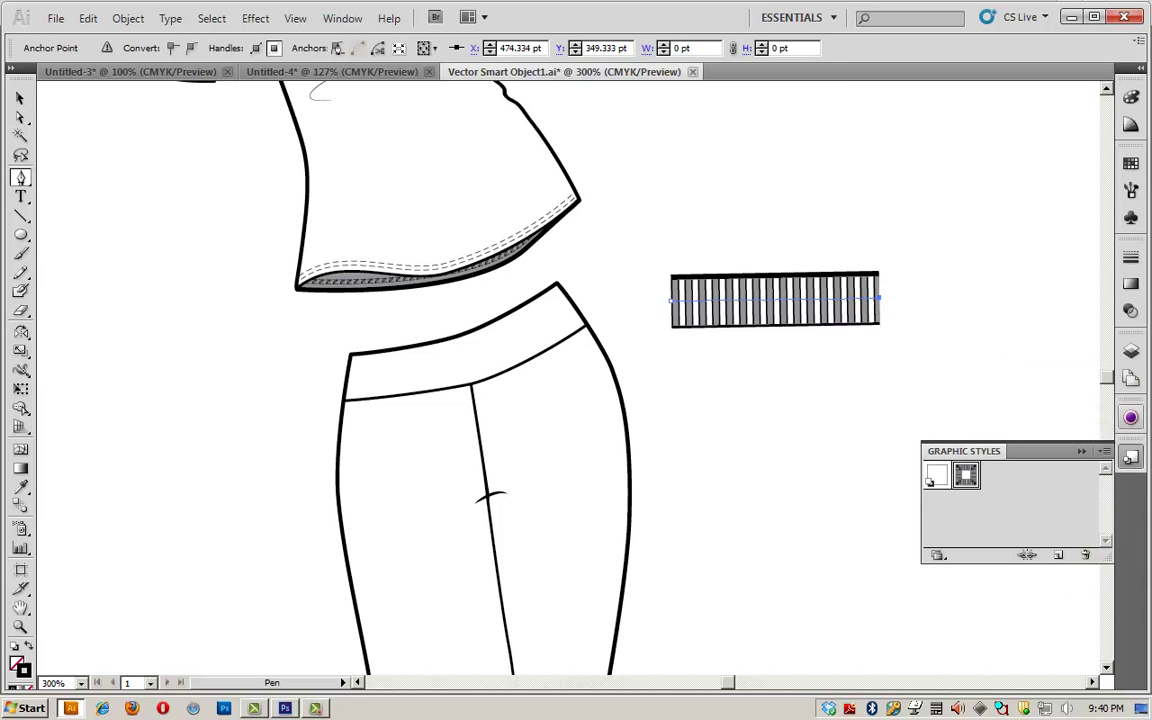
# Hide the sample path's two dashed strokes and 17 pt white stroke to examine the 20 pt black base stroke.
pyautogui.click(1131, 418)
pyautogui.moveTo(940, 410); pyautogui.dragTo(743, 90)
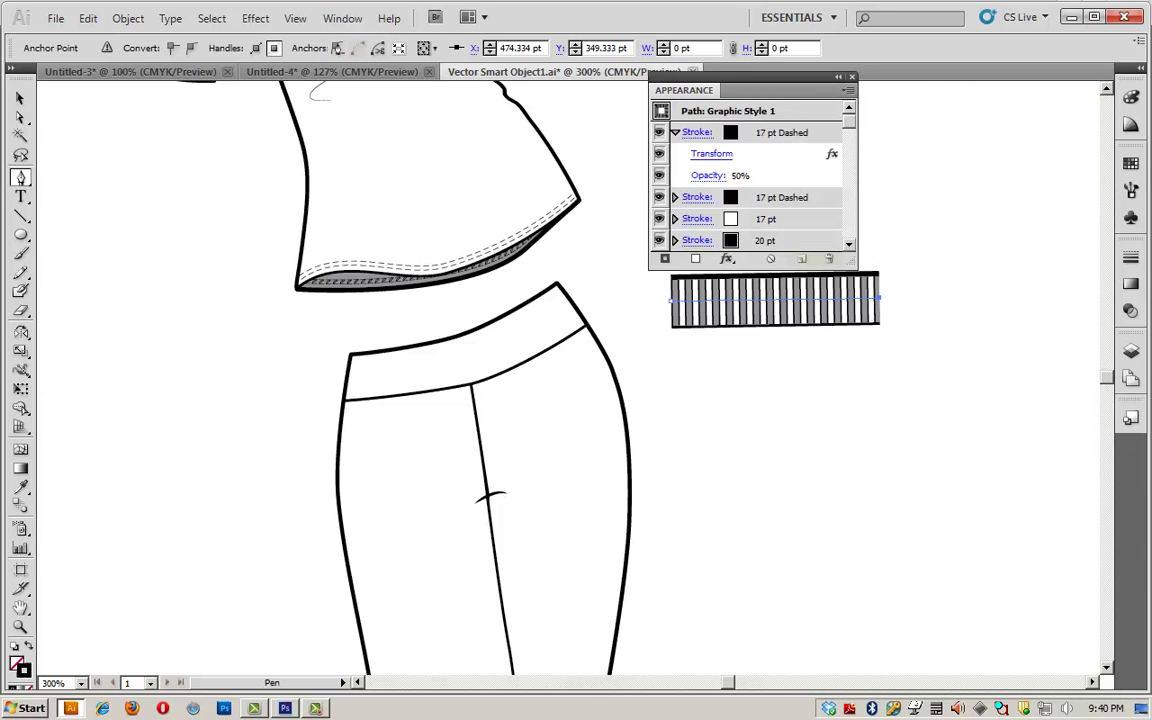
pyautogui.click(659, 132)
pyautogui.click(659, 197)
pyautogui.click(659, 219)
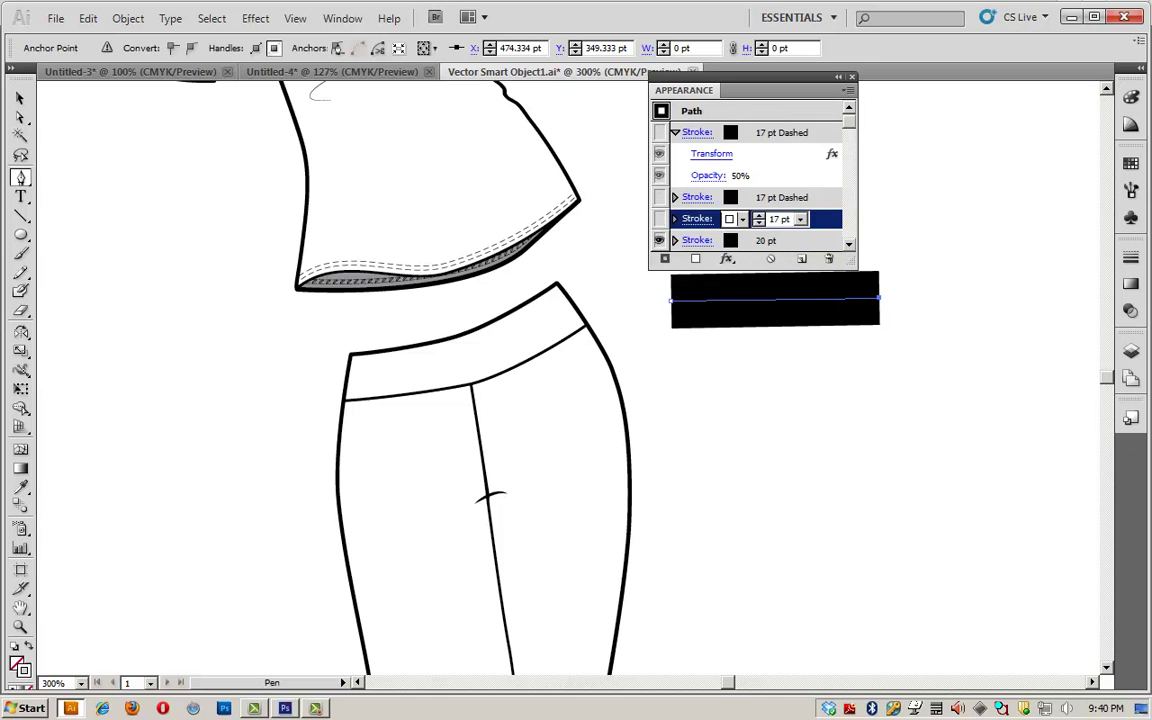
pyautogui.click(659, 240)
pyautogui.click(659, 240)
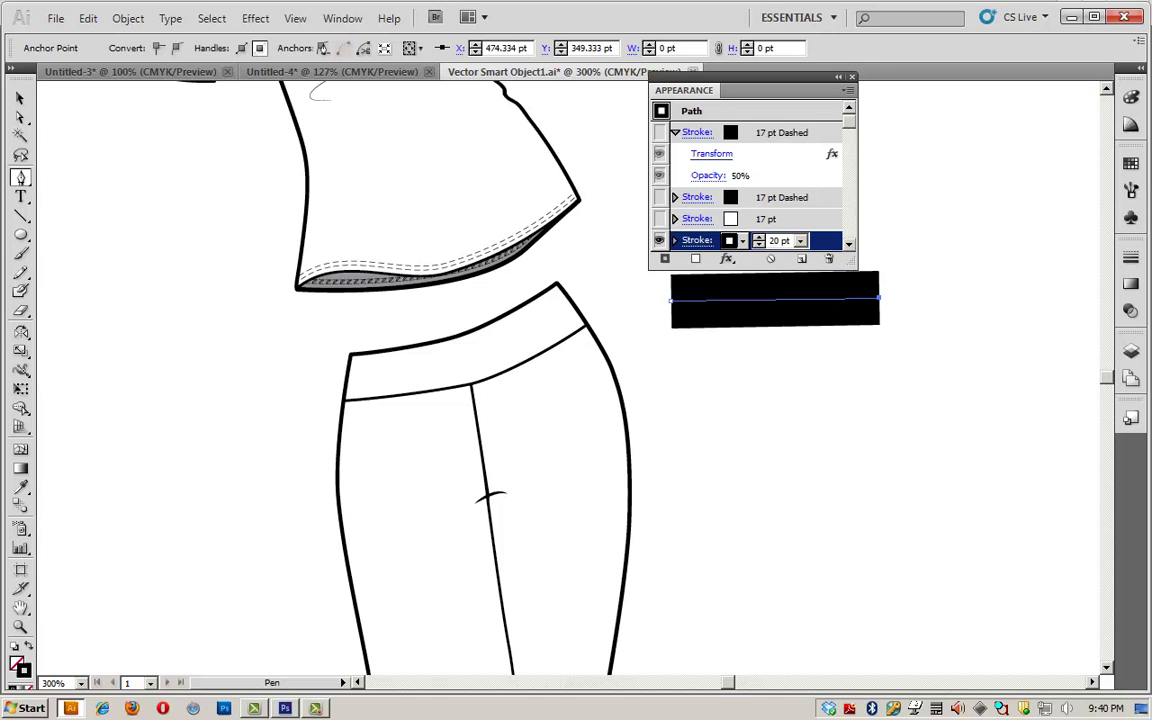
pyautogui.moveTo(743, 90); pyautogui.dragTo(571, 78)
# Reshow the 17 pt white stroke and the lower dashed stroke, and inspect that dashed stroke's dash and gap settings.
pyautogui.click(487, 207)
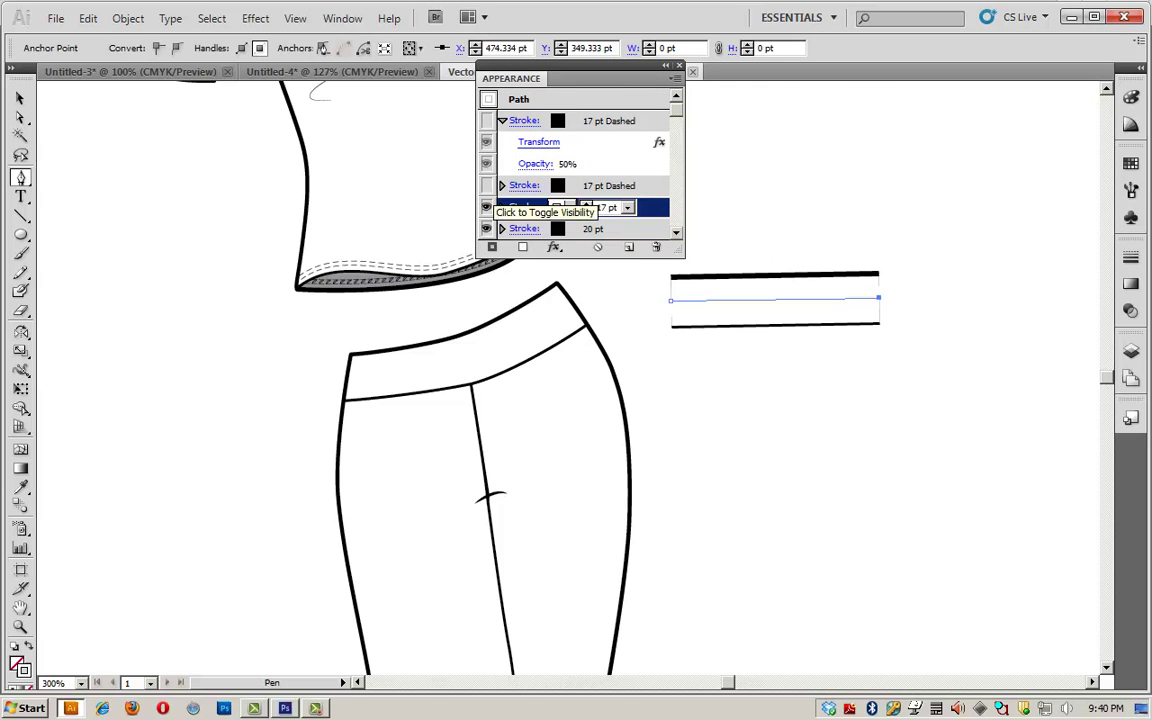
pyautogui.click(487, 185)
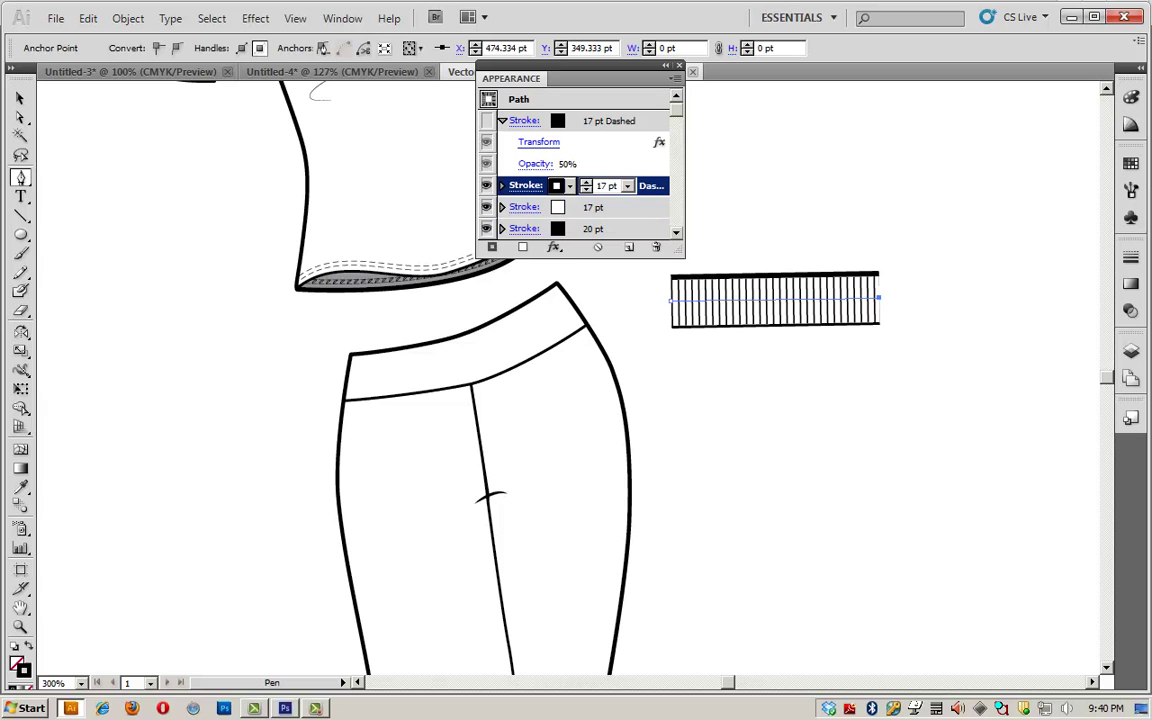
pyautogui.click(525, 185)
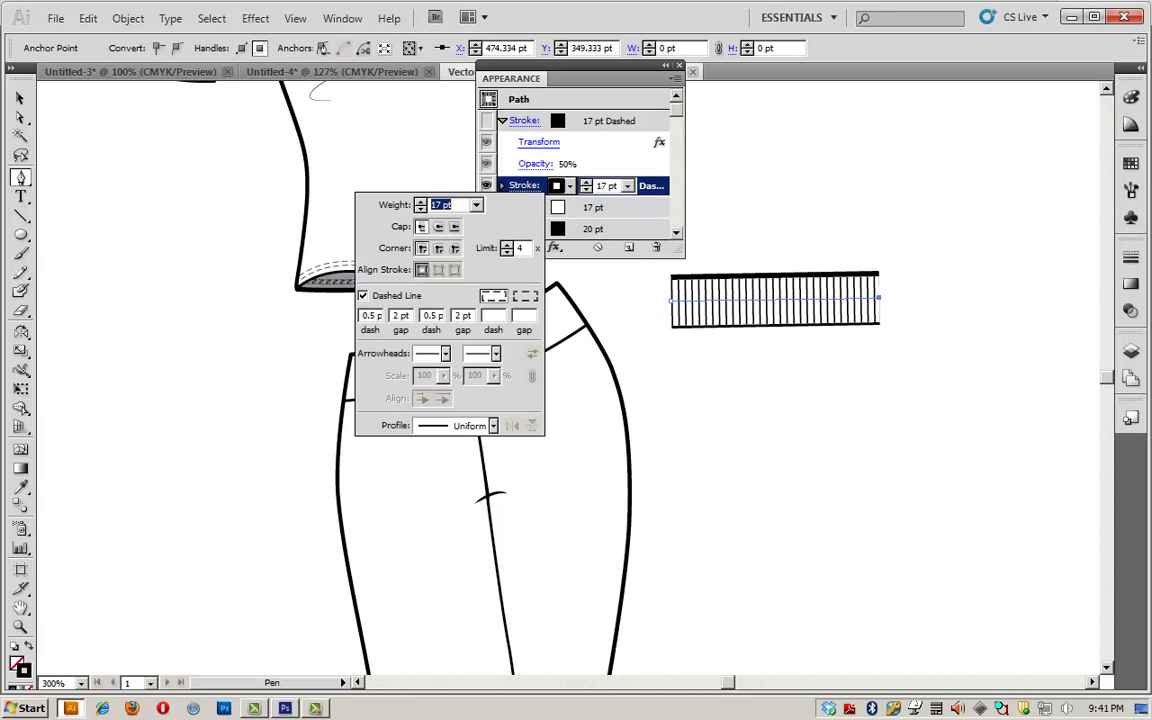
pyautogui.press('Escape')
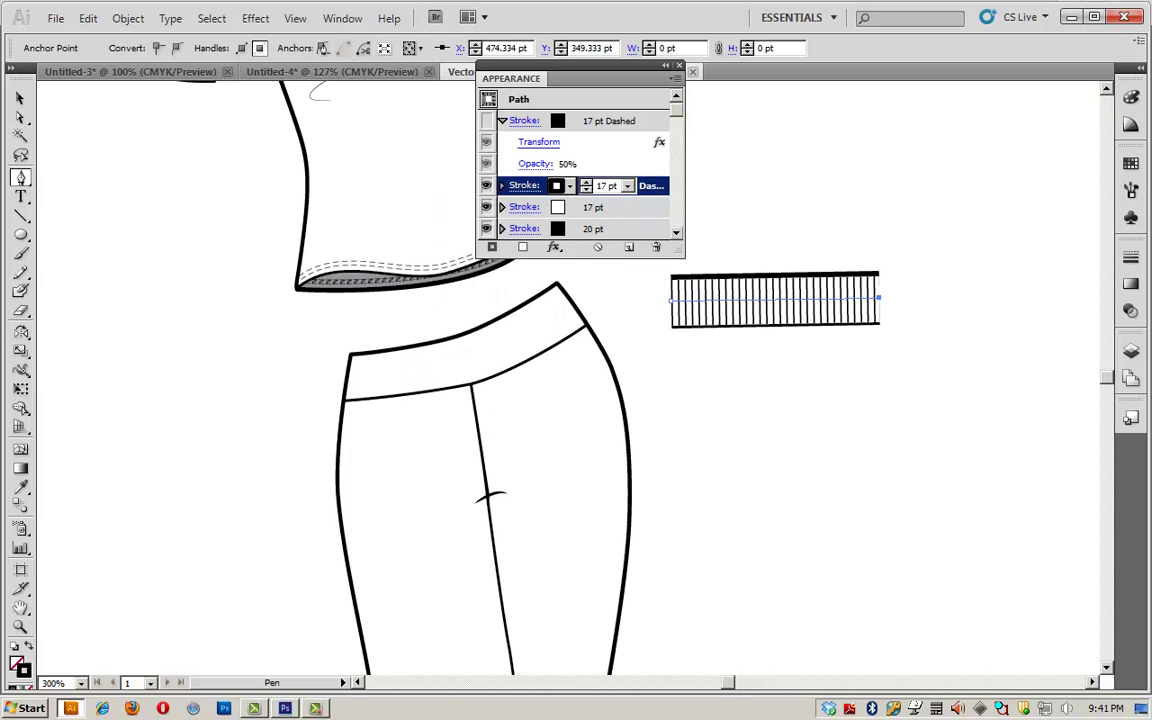
# Reshow the 50% opacity dashed stroke, inspect its dash and gap settings, and move the collapsed appearance settings clear of the artwork.
pyautogui.click(487, 120)
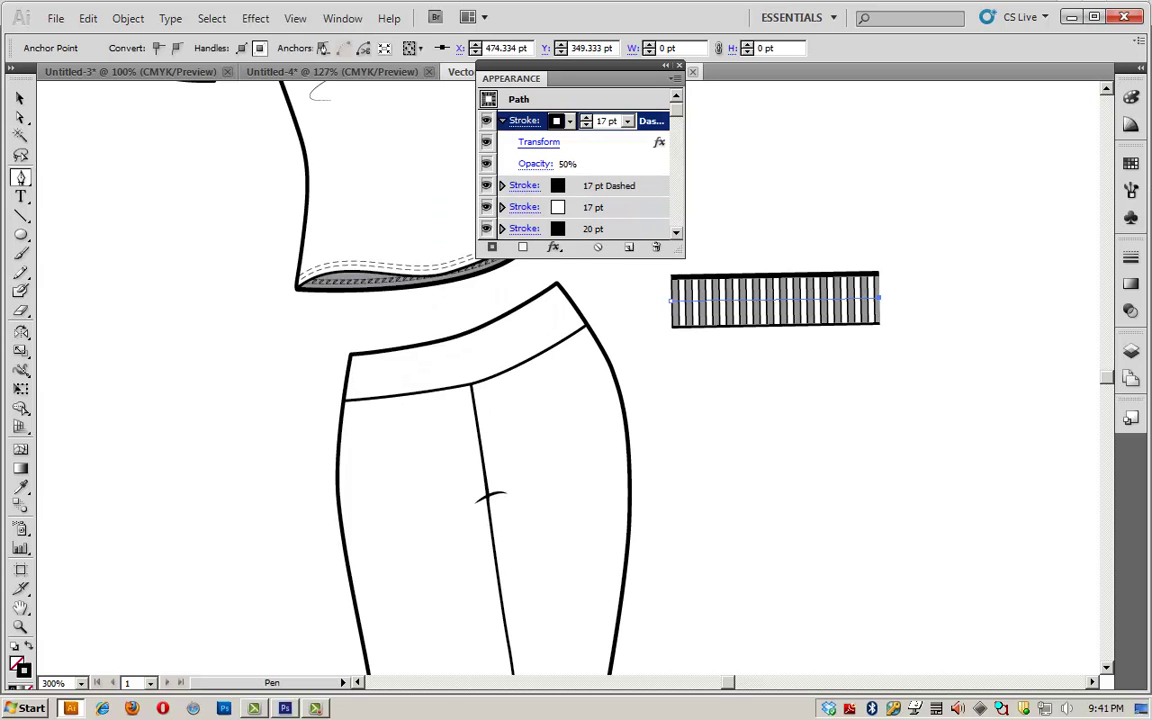
pyautogui.click(523, 120)
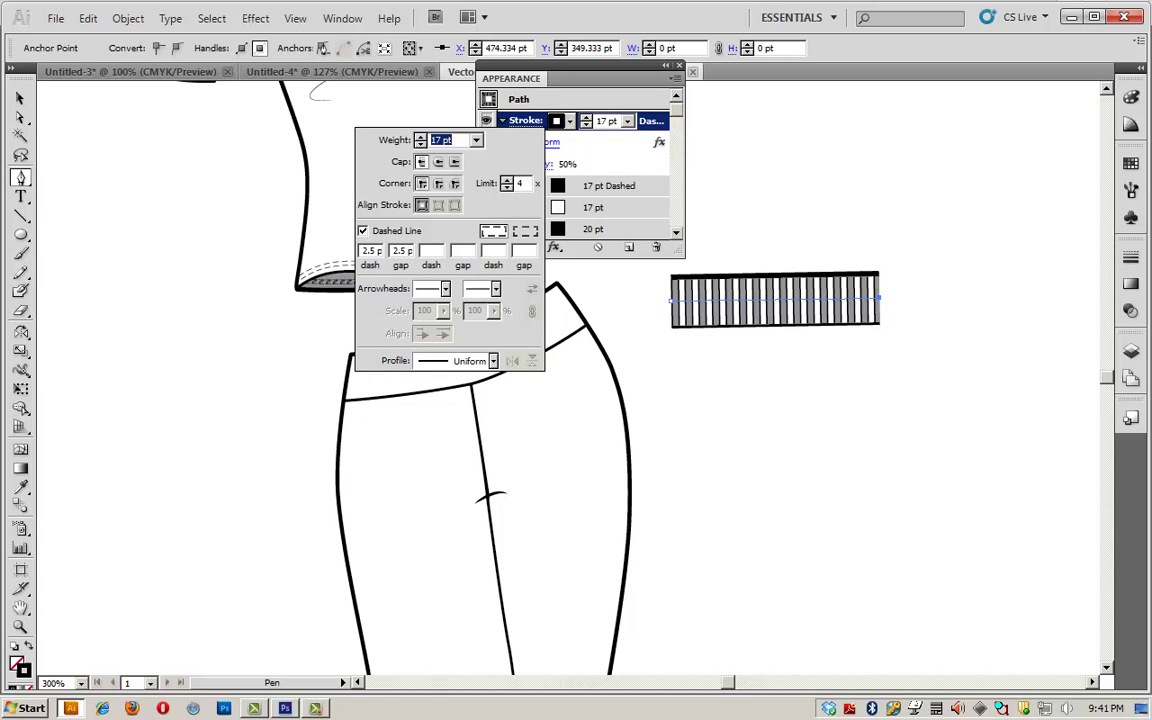
pyautogui.press('Escape')
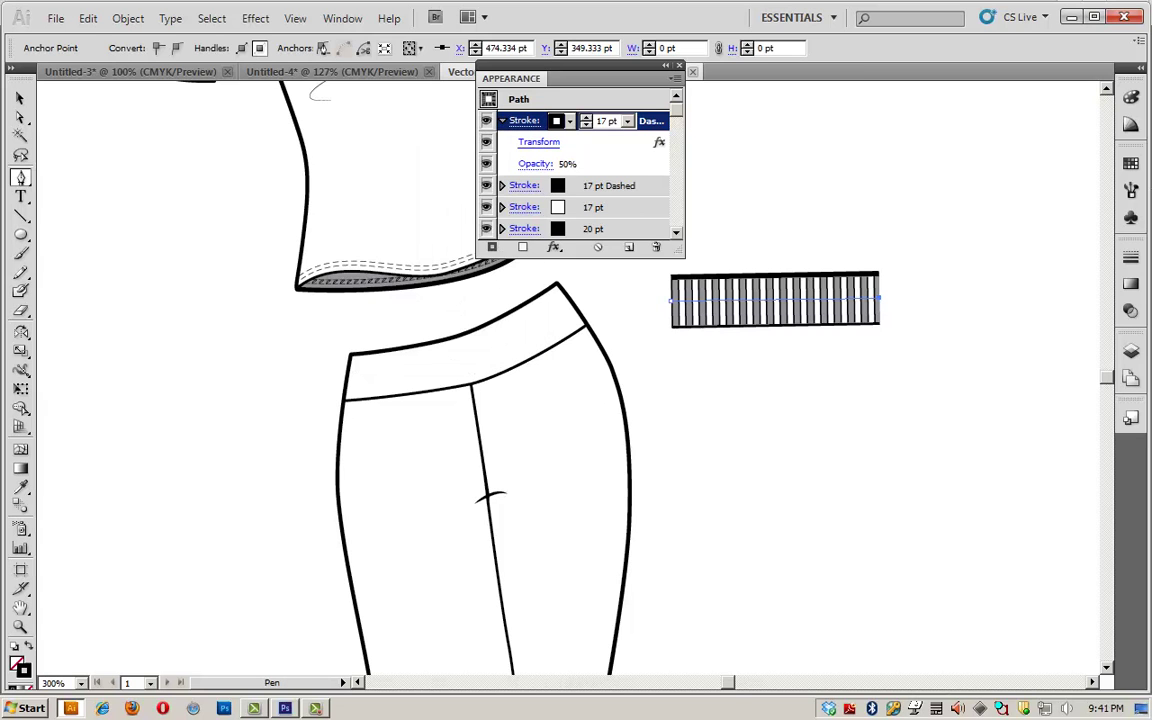
pyautogui.click(665, 65)
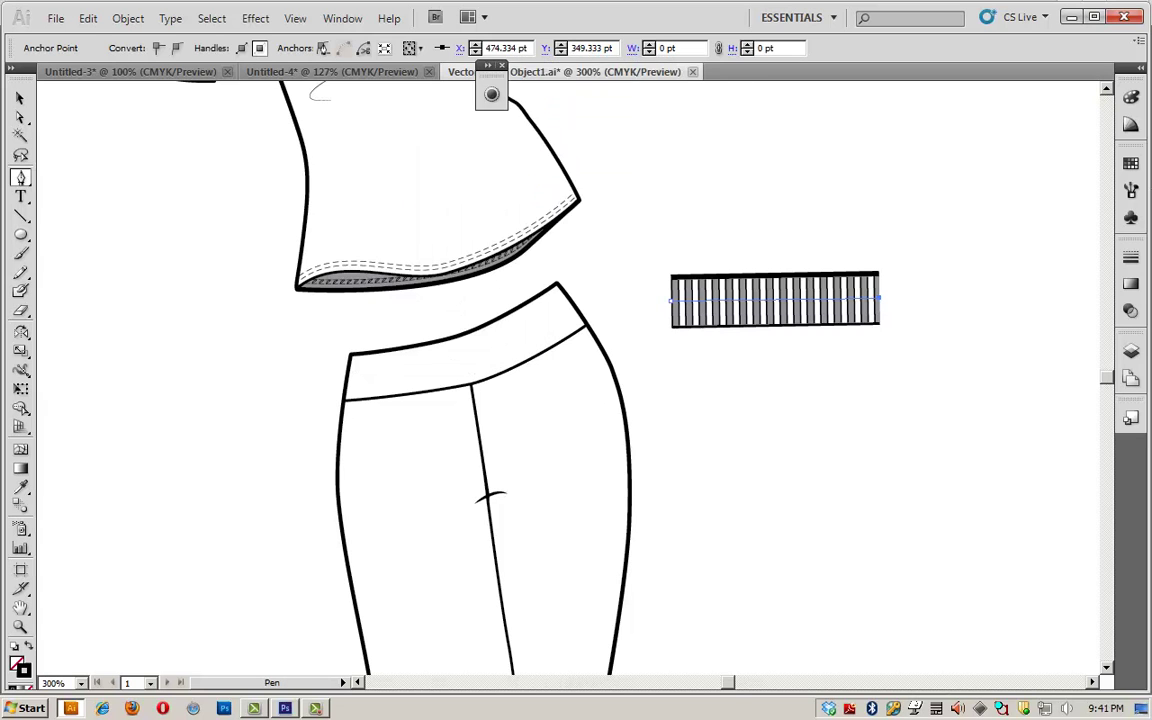
pyautogui.moveTo(491, 66); pyautogui.dragTo(1005, 120)
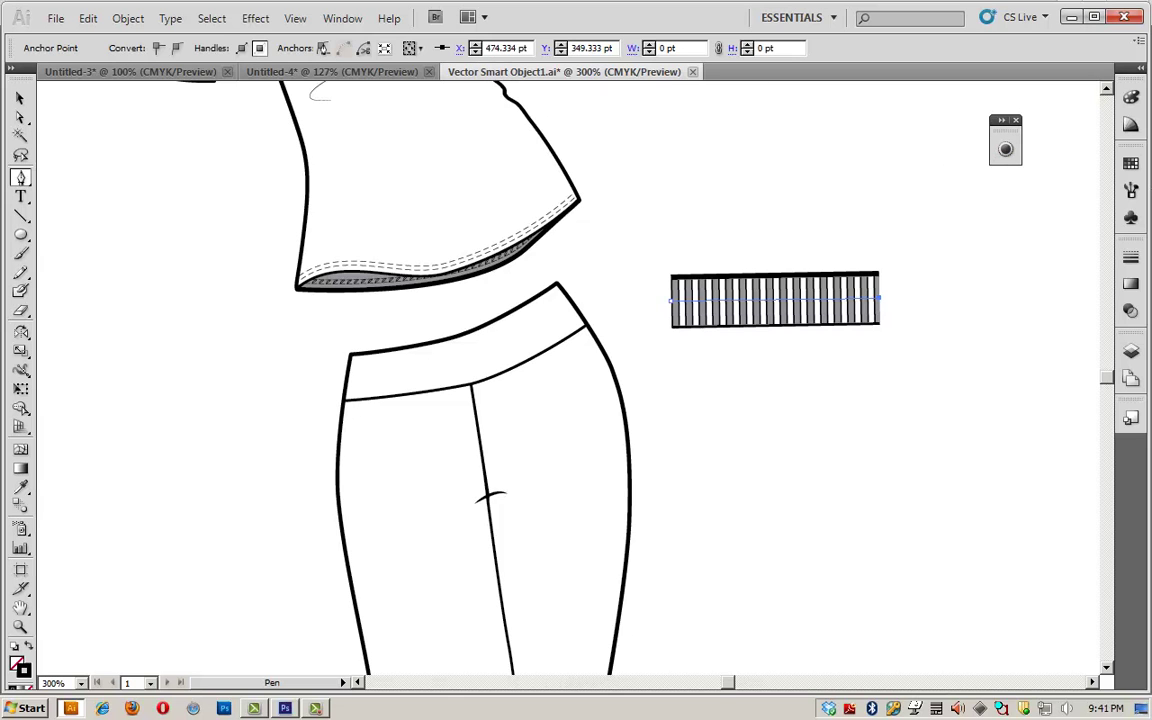
# Duplicate the waistband's upper edge down to the middle of the waistband and apply the ribbing graphic style to the copy.
pyautogui.press('a')
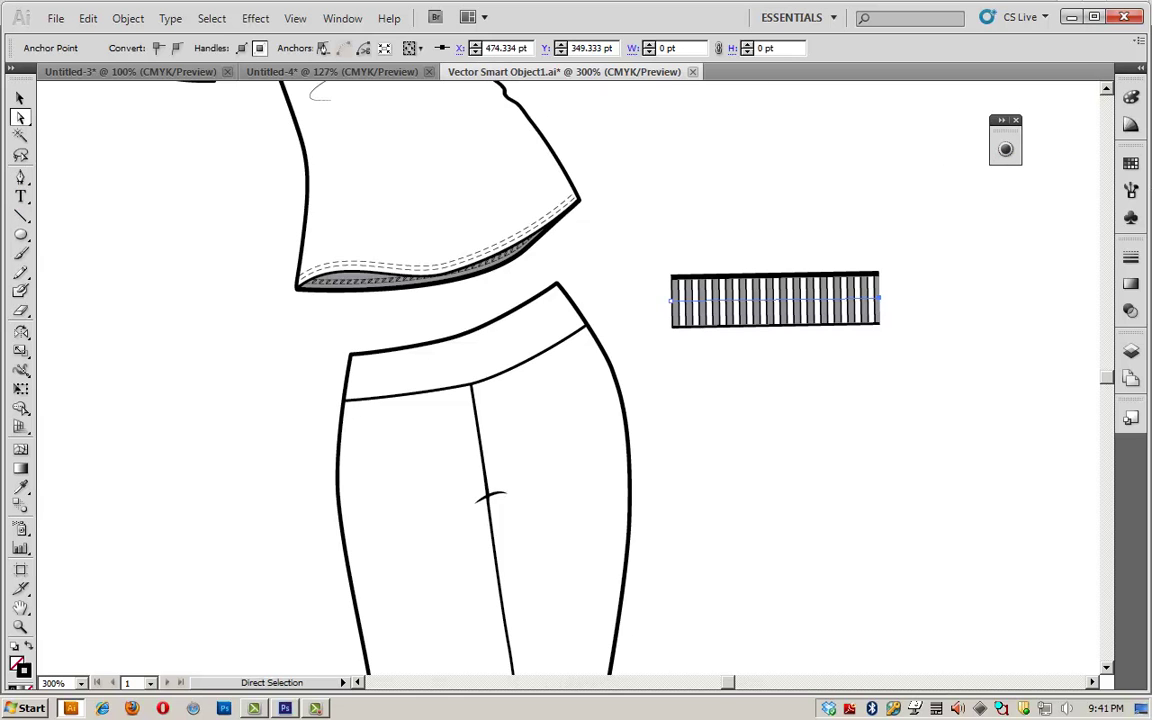
pyautogui.click(463, 334)
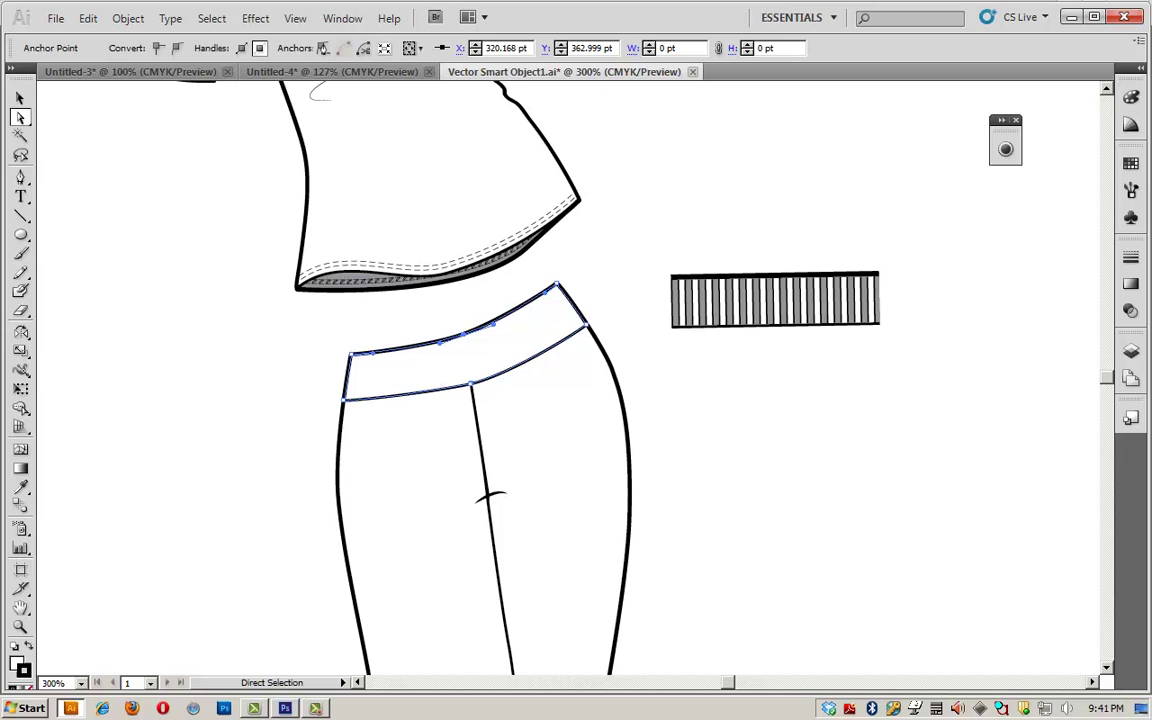
pyautogui.moveTo(342, 283); pyautogui.dragTo(560, 360)
pyautogui.moveTo(463, 334); pyautogui.dragTo(465, 358)
pyautogui.click(1130, 96)
pyautogui.click(1130, 417)
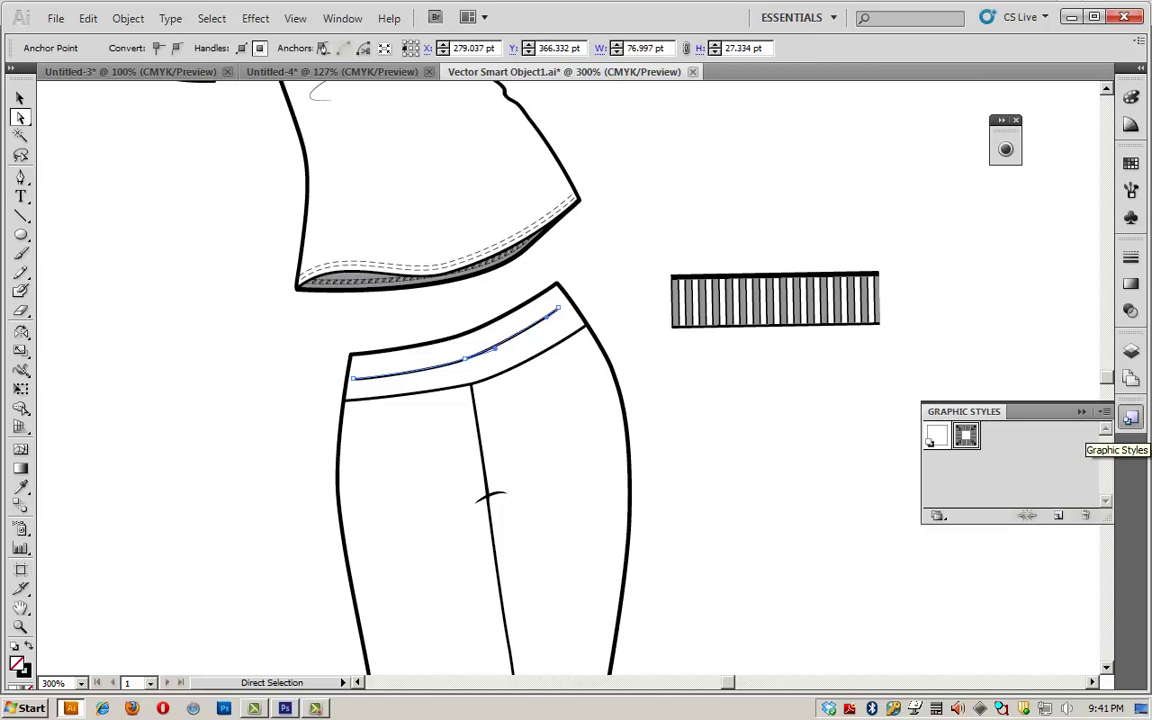
pyautogui.click(965, 435)
# Send the ribbed path to the back and clip it to the waistband shape with a clipping mask.
pyautogui.rightClick(431, 352)
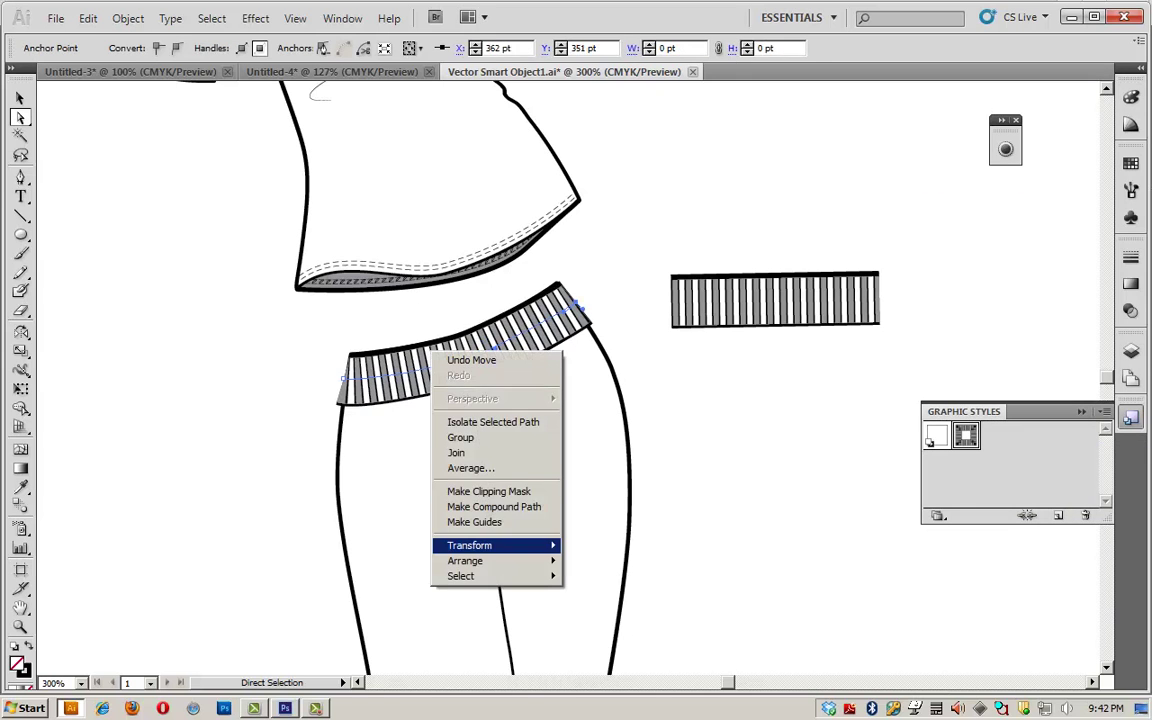
pyautogui.moveTo(500, 560)
pyautogui.click(603, 606)
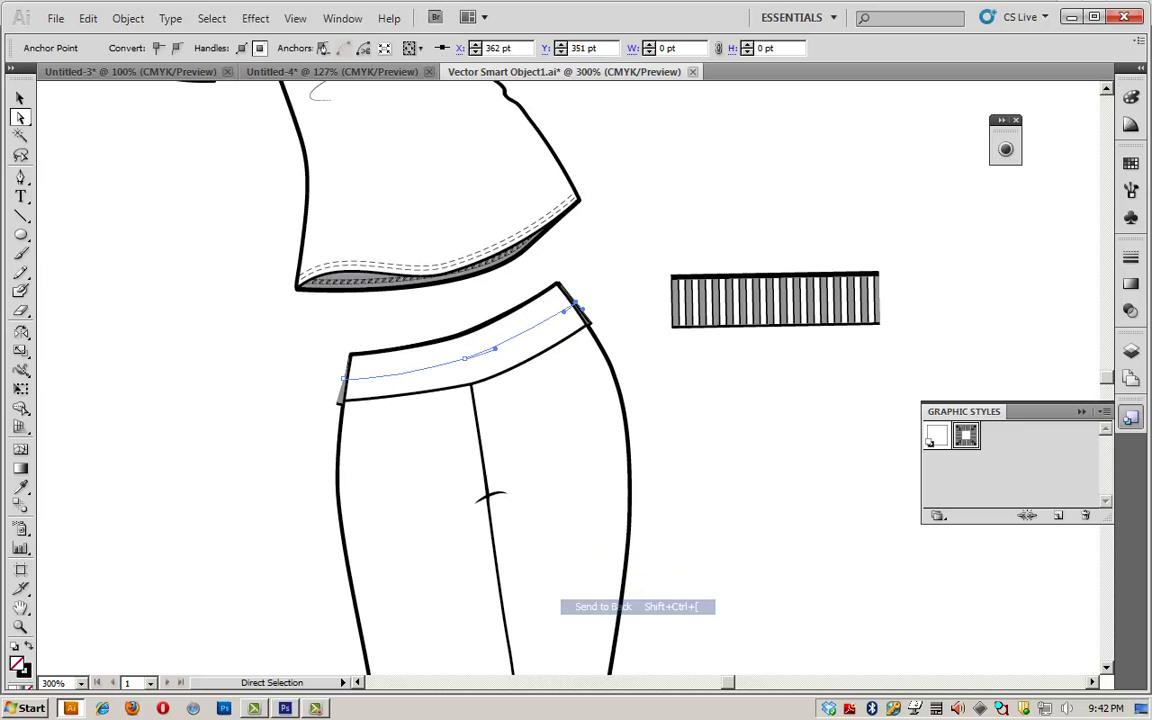
pyautogui.keyDown('shift'); pyautogui.click(520, 345); pyautogui.keyUp('shift')
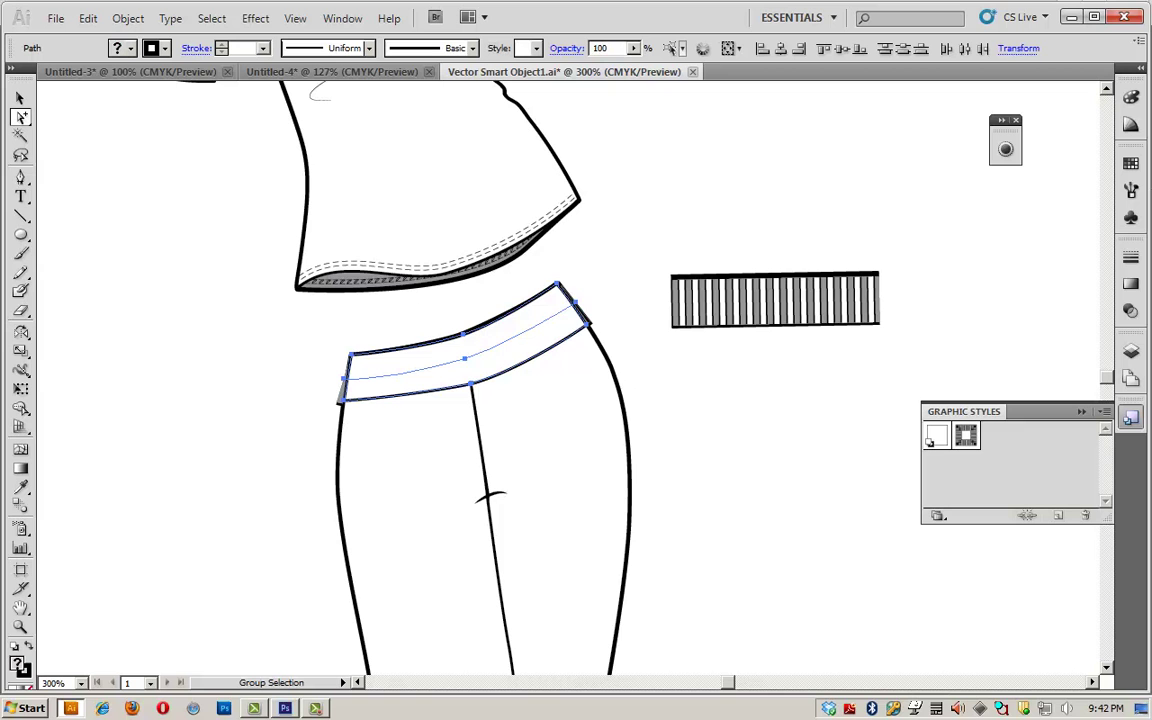
pyautogui.rightClick(603, 286)
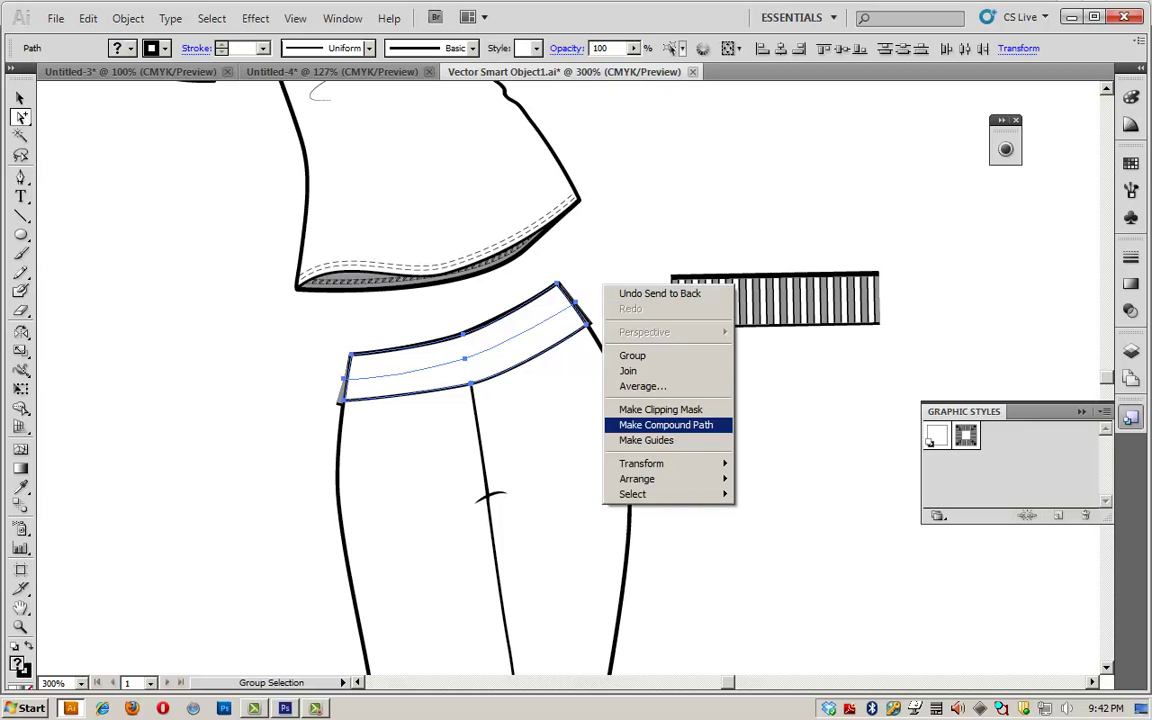
pyautogui.click(660, 409)
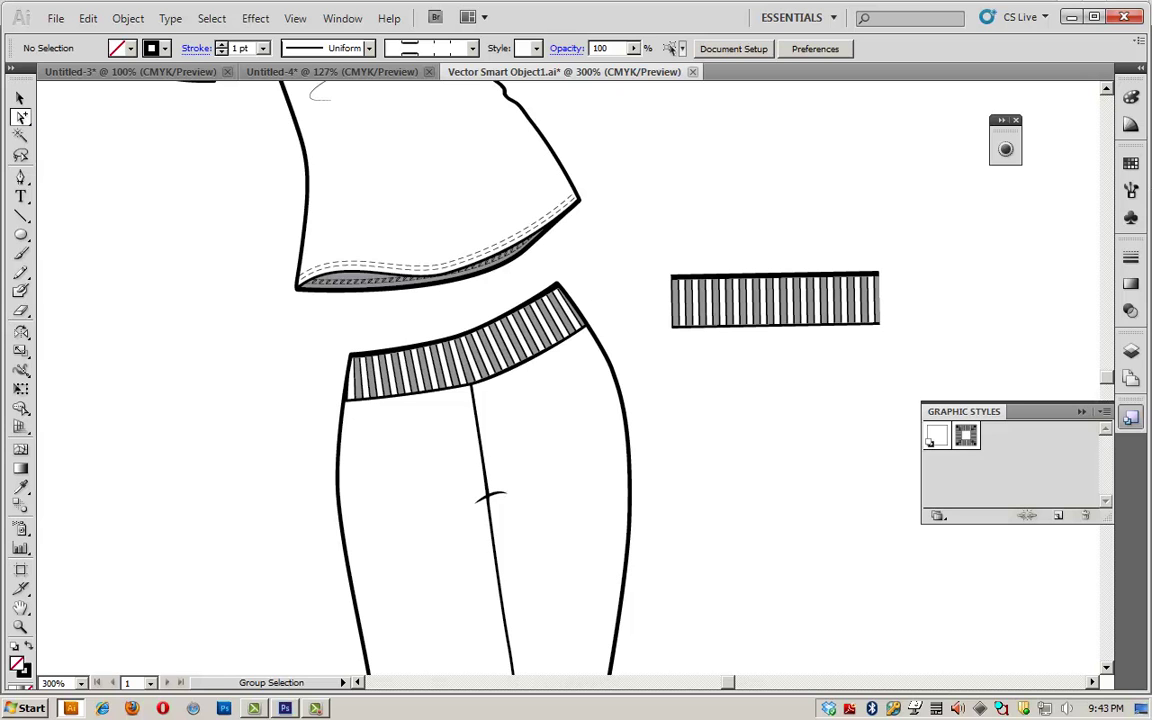
# Delete the sample ribbing strip beside the pants, and save and close the Smart Object document to return to Photoshop.
pyautogui.click(20, 98)
pyautogui.click(775, 300)
pyautogui.press('Delete')
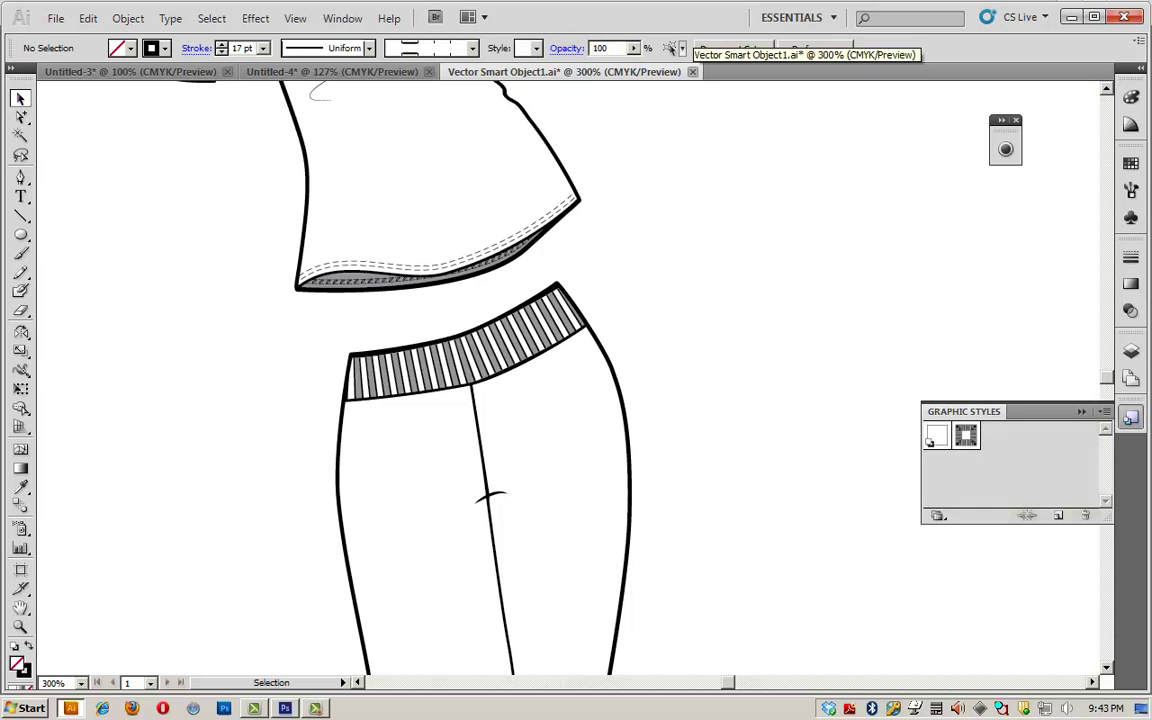
pyautogui.click(692, 71)
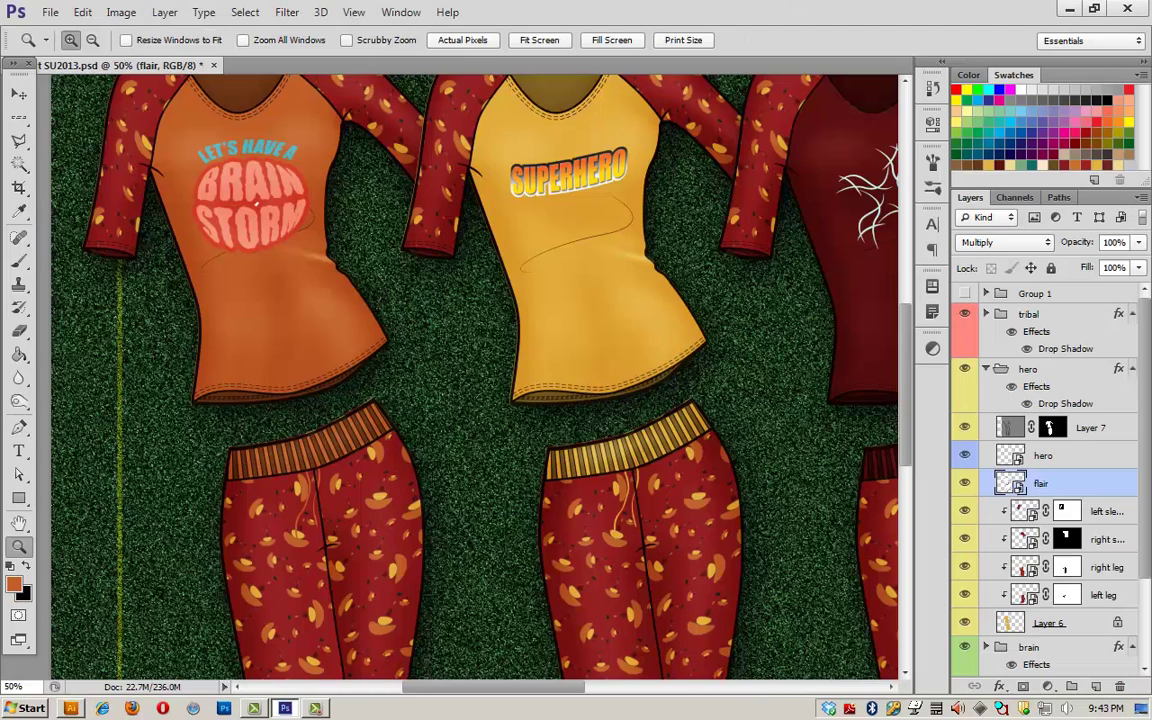
# Paint white on the brain group's left leg mask to cover the leftover drawstring with the red pattern.
pyautogui.moveTo(219, 438); pyautogui.dragTo(447, 574)
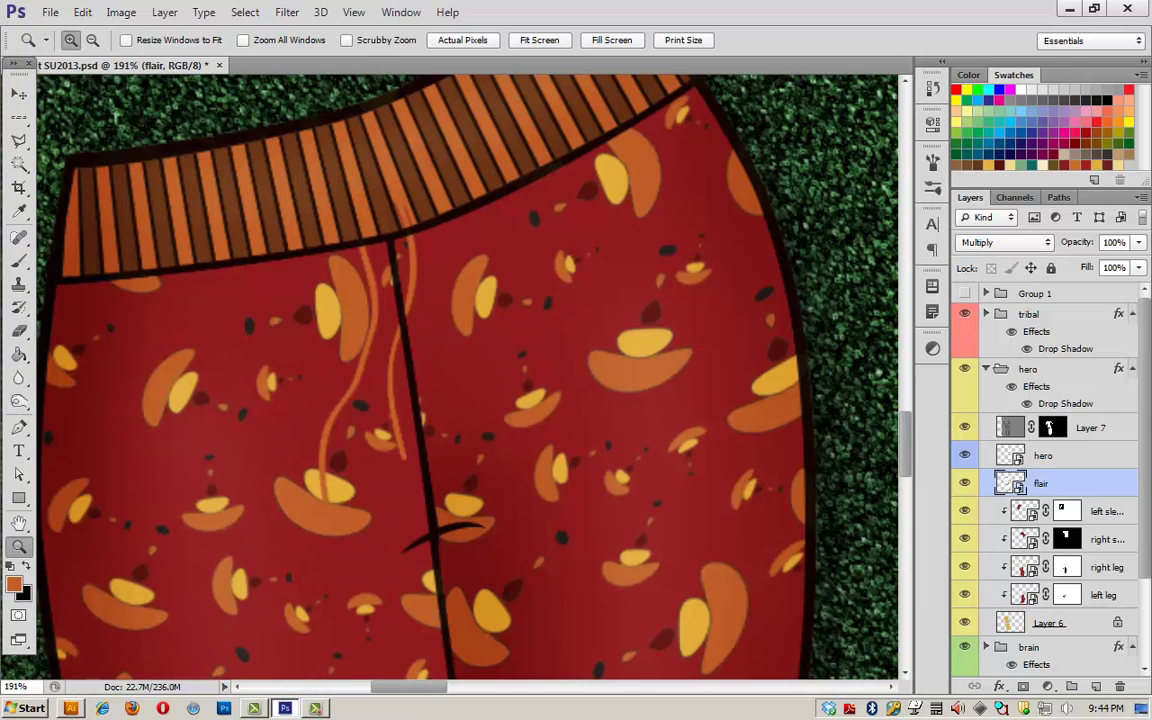
pyautogui.click(1048, 565)
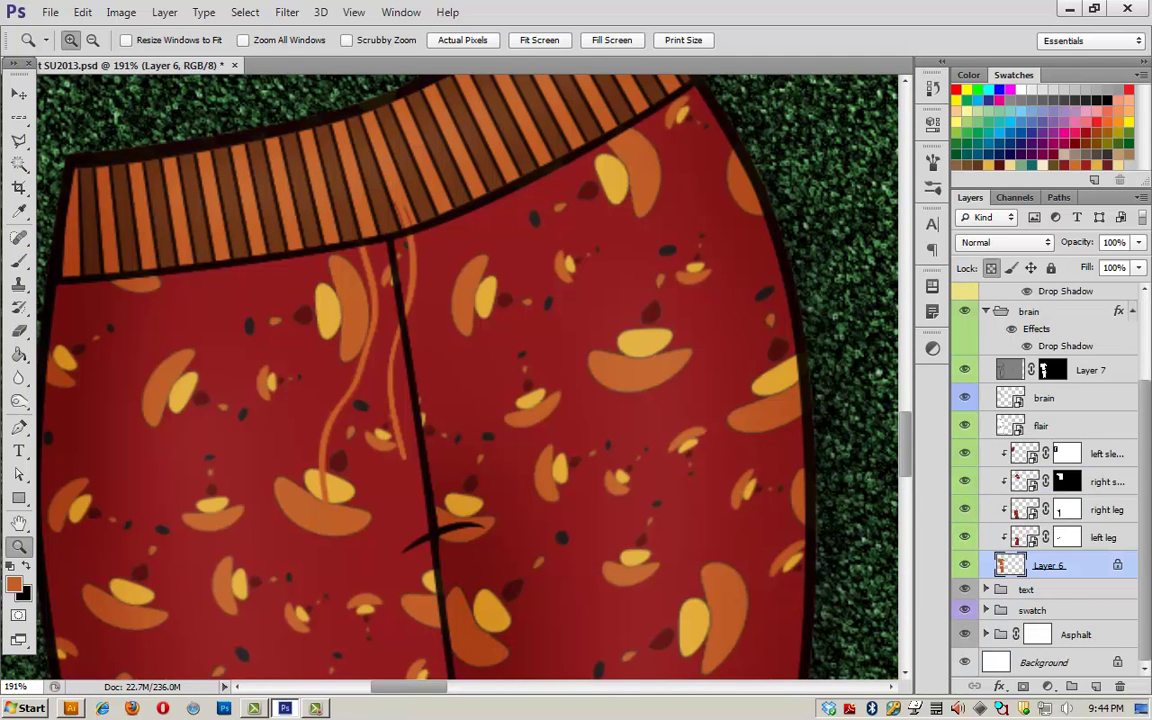
pyautogui.click(1066, 537)
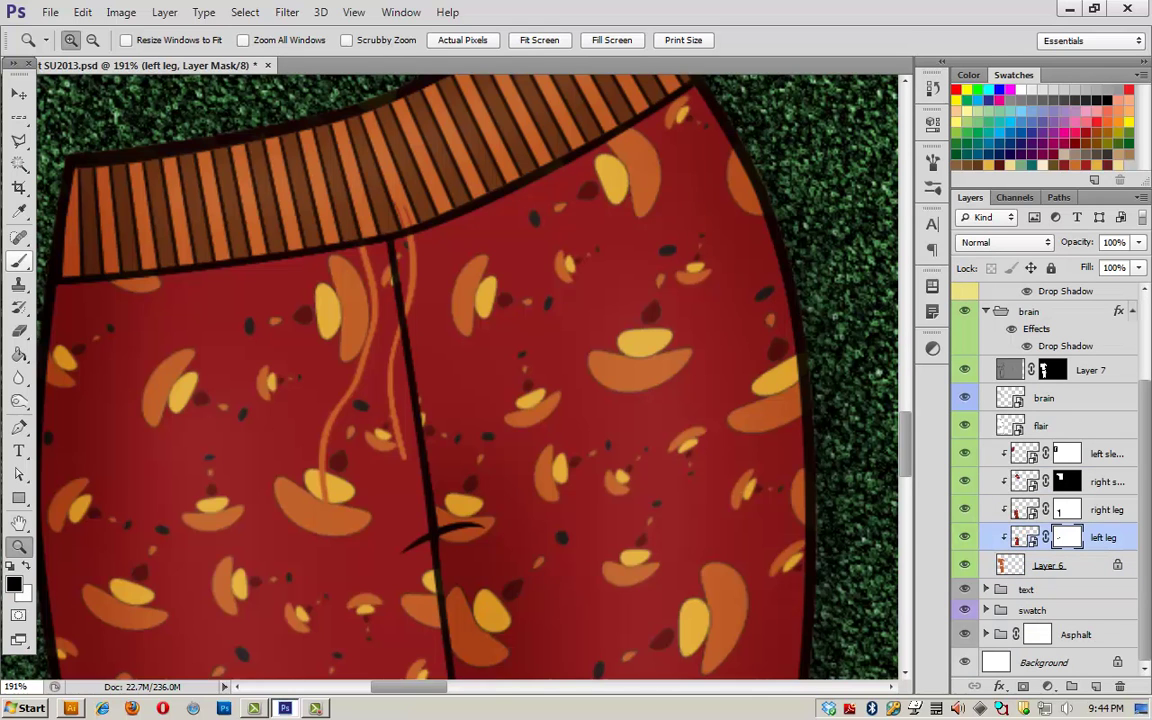
pyautogui.press('b')
pyautogui.press('x')
pyautogui.moveTo(398, 204)
pyautogui.mouseDown()
pyautogui.moveTo(410, 232)
pyautogui.moveTo(405, 314)
pyautogui.mouseUp()
pyautogui.press('x')
pyautogui.click(402, 216)
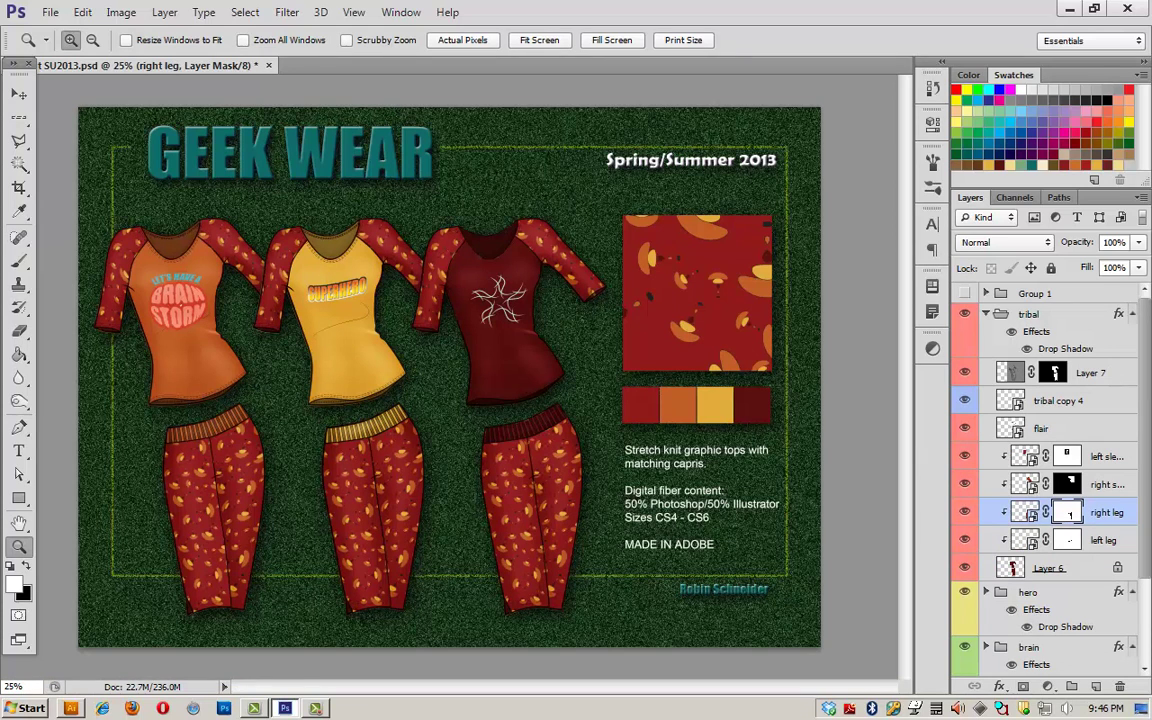
# Examine the brain top up close and collapse the open layer groups.
pyautogui.moveTo(105, 202)
pyautogui.mouseDown()
pyautogui.moveTo(195, 270)
pyautogui.moveTo(287, 402)
pyautogui.mouseUp()
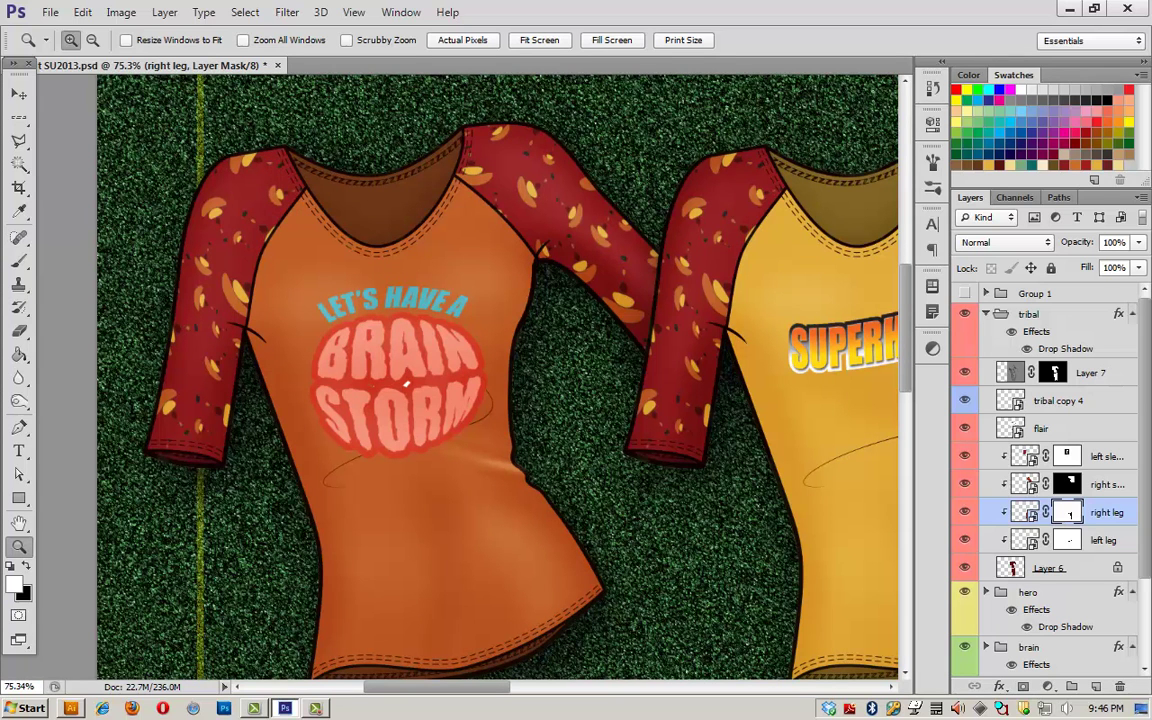
pyautogui.moveTo(405, 383); pyautogui.dragTo(359, 298)
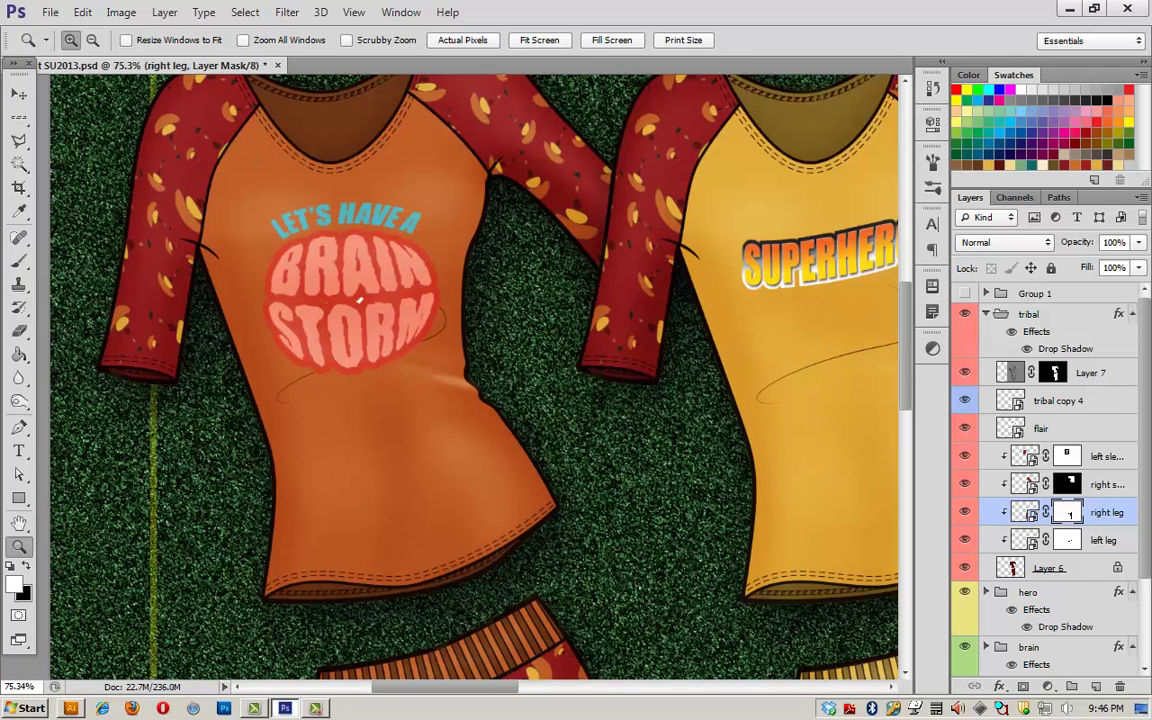
pyautogui.click(986, 314)
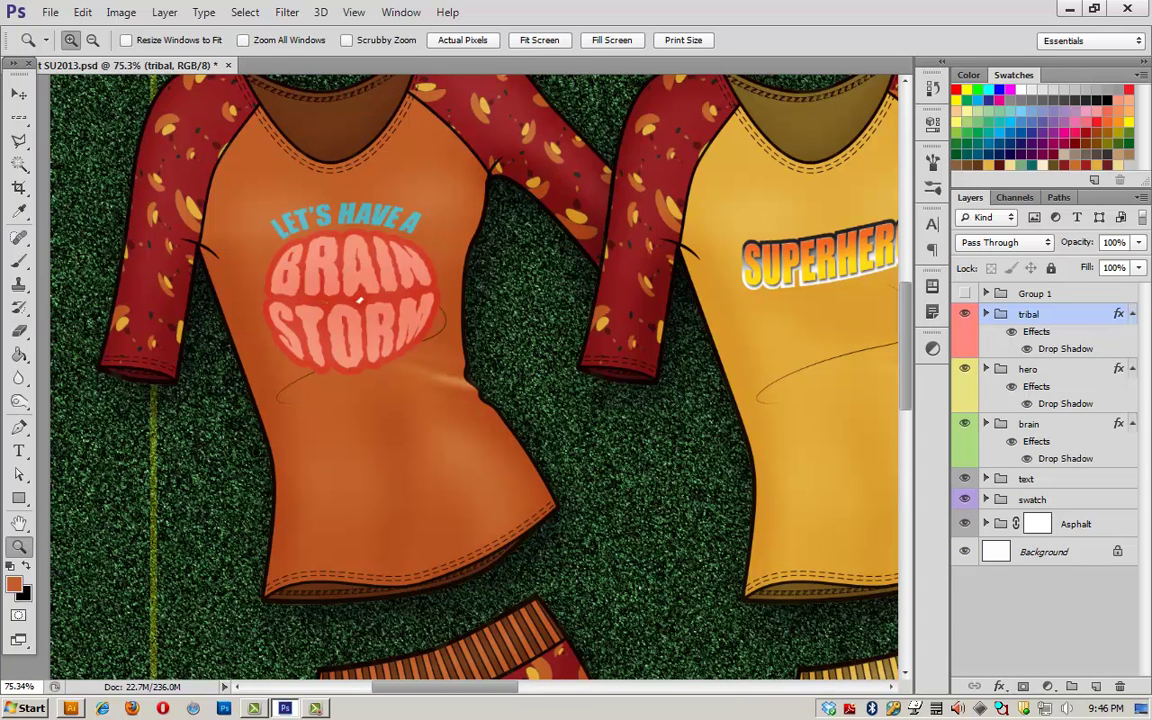
# Open the brain Smart Object in the brain group and its nested vector artwork for editing in Illustrator.
pyautogui.click(986, 424)
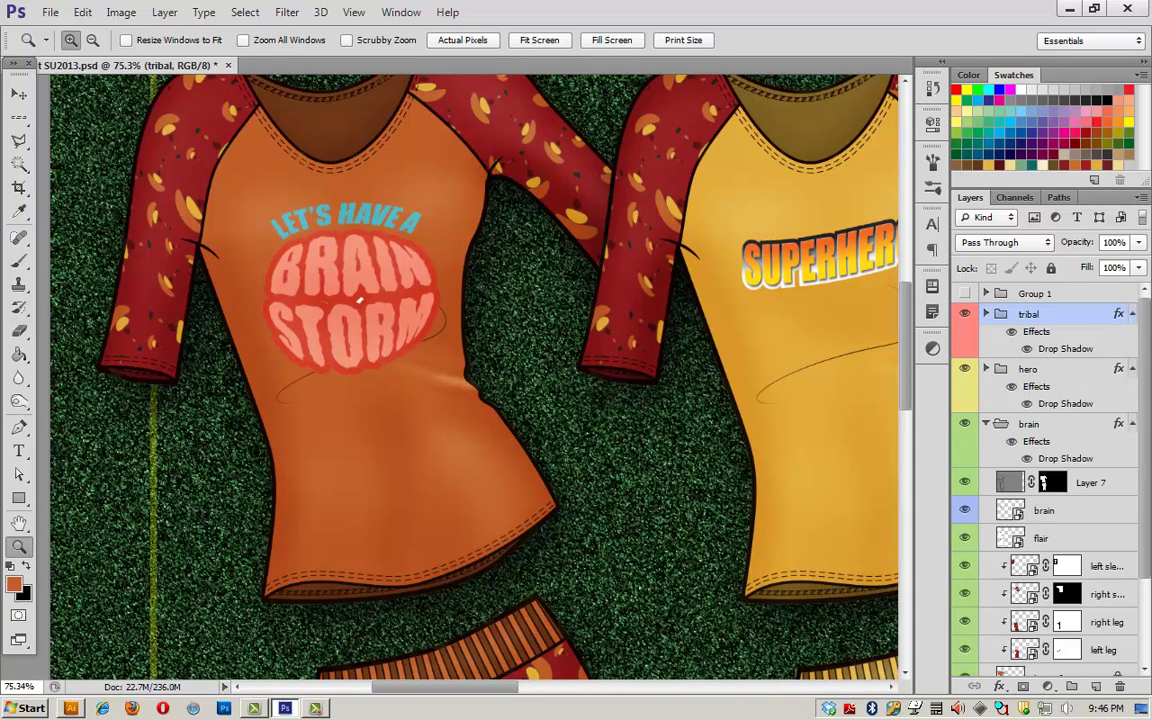
pyautogui.doubleClick(1009, 510)
pyautogui.press('Return')
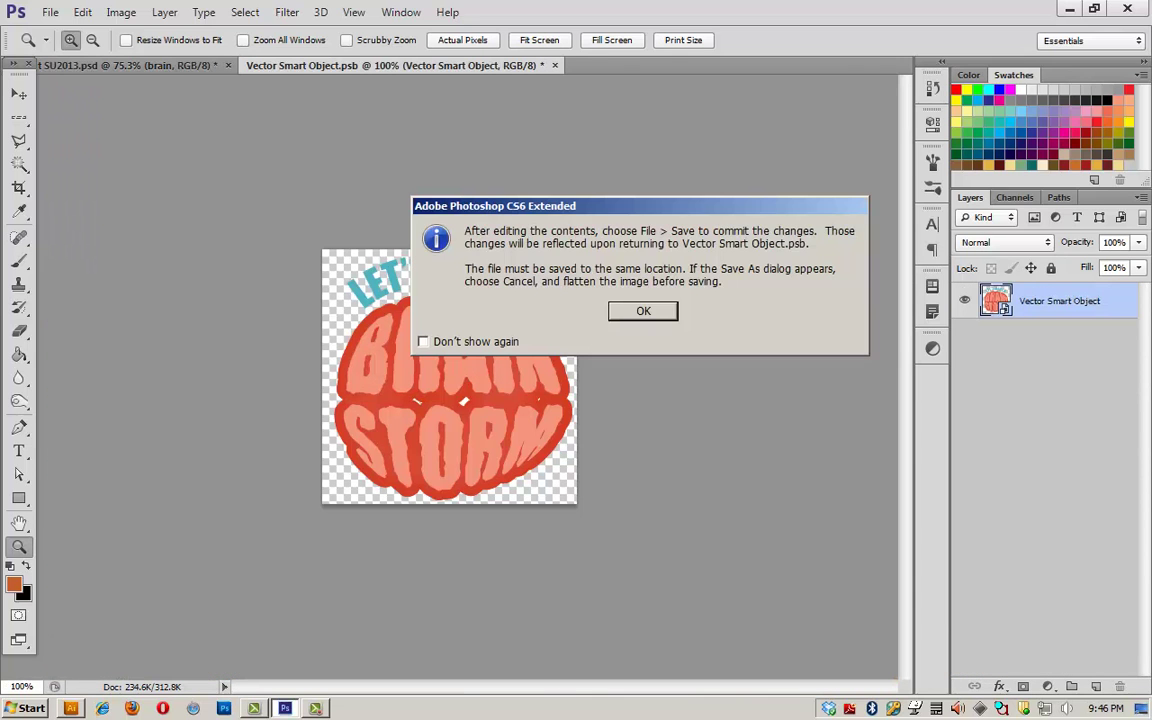
pyautogui.press('Return')
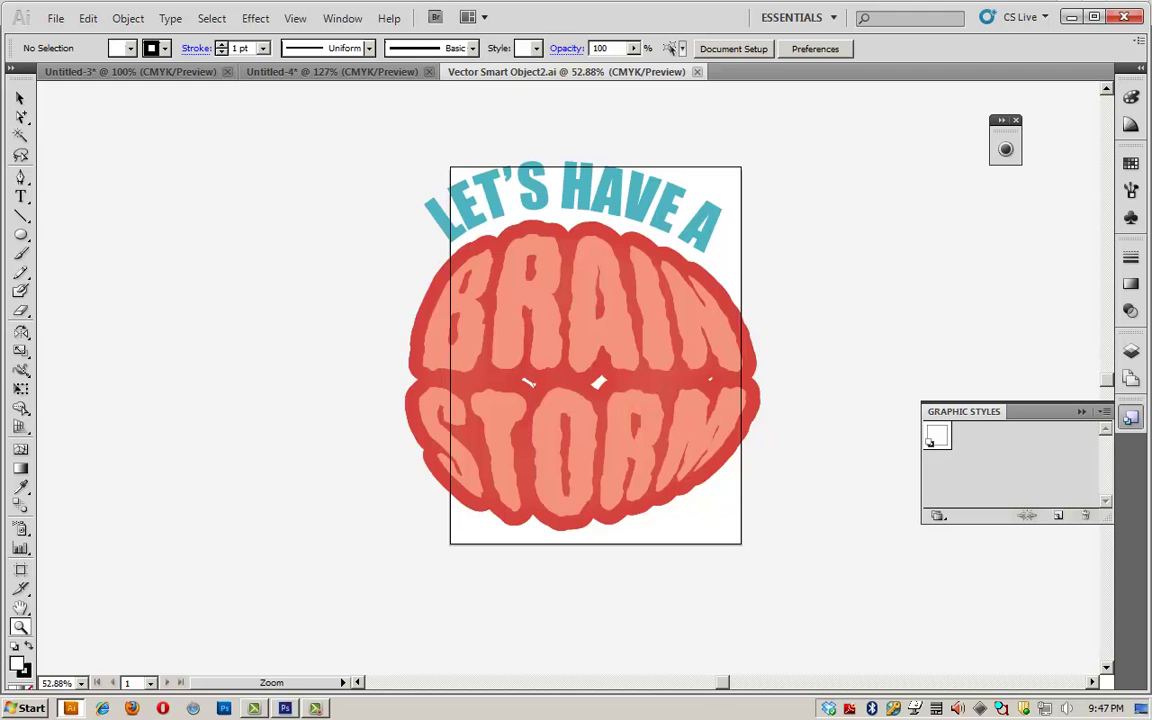
# Change the arched text to "LET'S MAKE" and the brain-shaped lettering to "SOME NOISE".
pyautogui.press('v')
pyautogui.press('t')
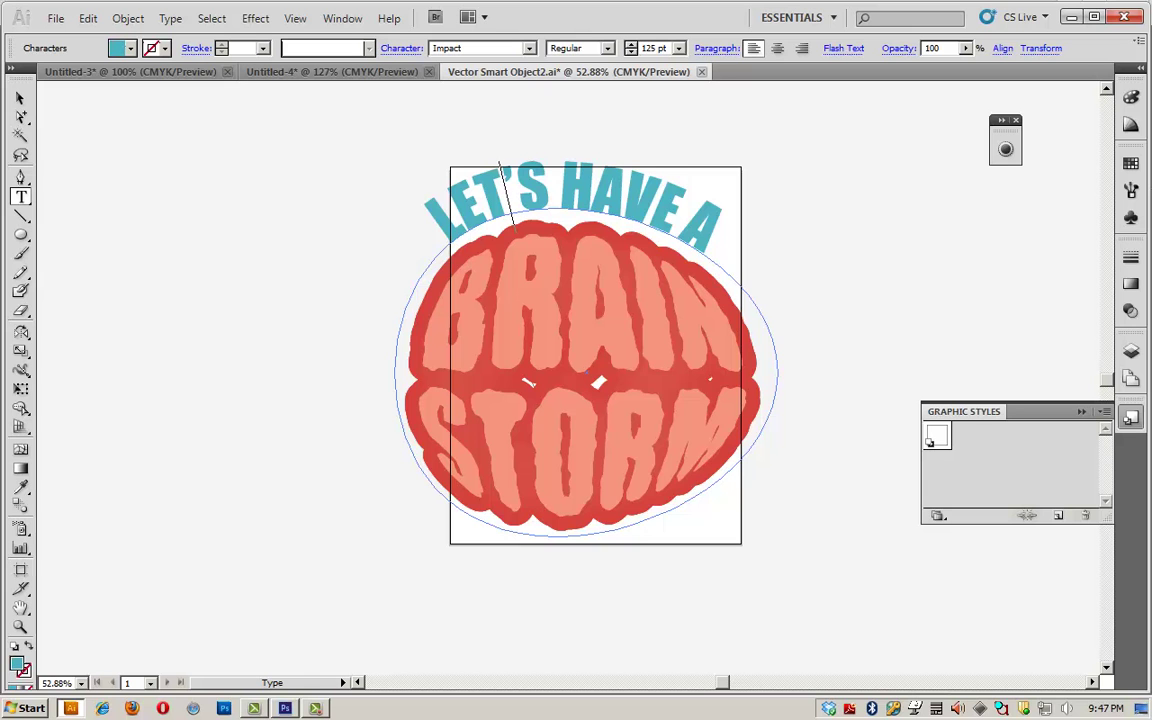
pyautogui.moveTo(560, 195); pyautogui.dragTo(716, 230)
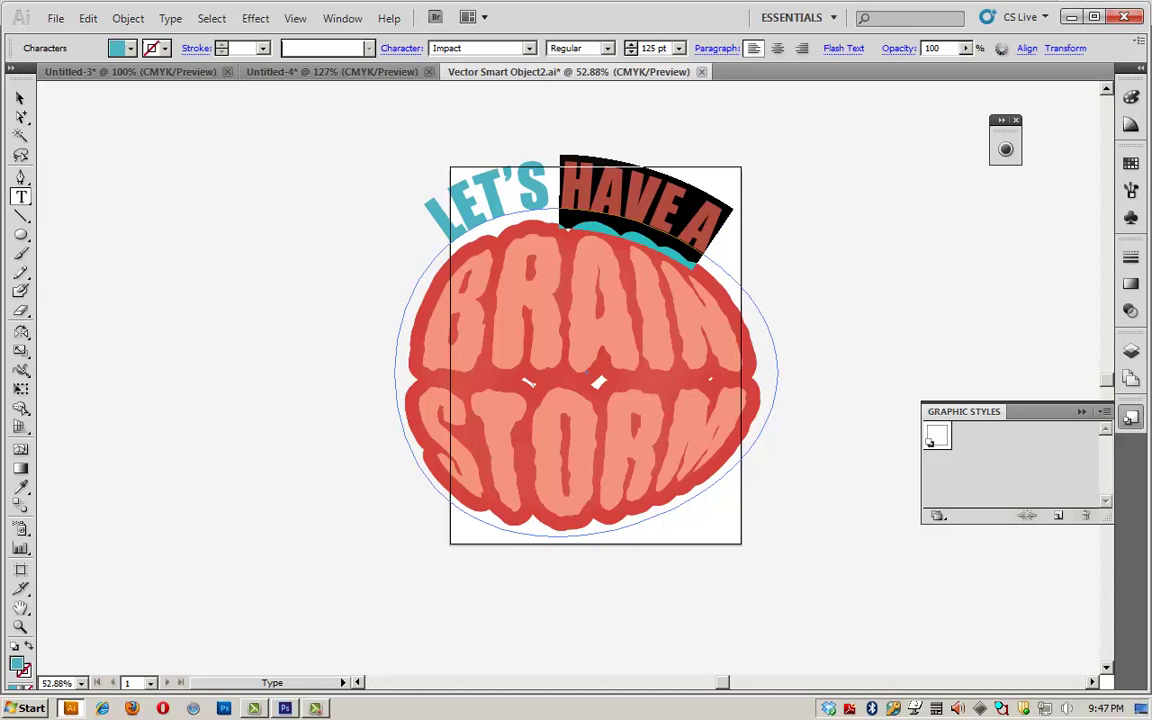
pyautogui.write('MAKE')
pyautogui.click(617, 315)
pyautogui.hotkey('ctrl', 'a')
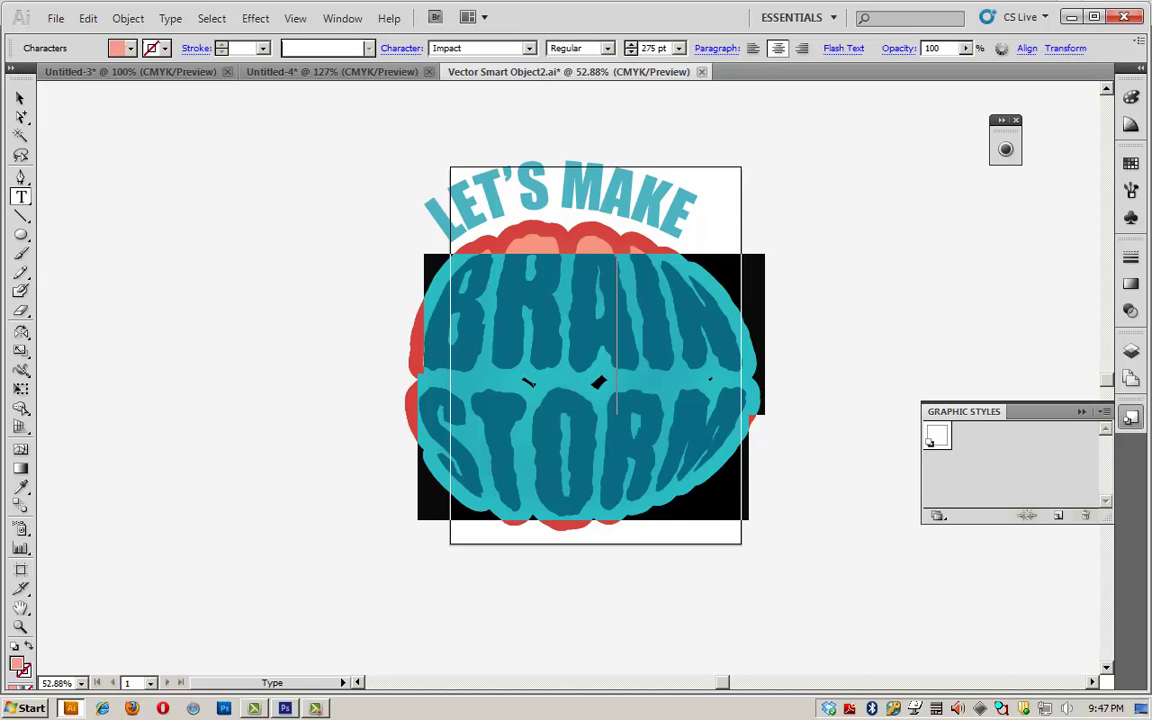
pyautogui.write('SOME')
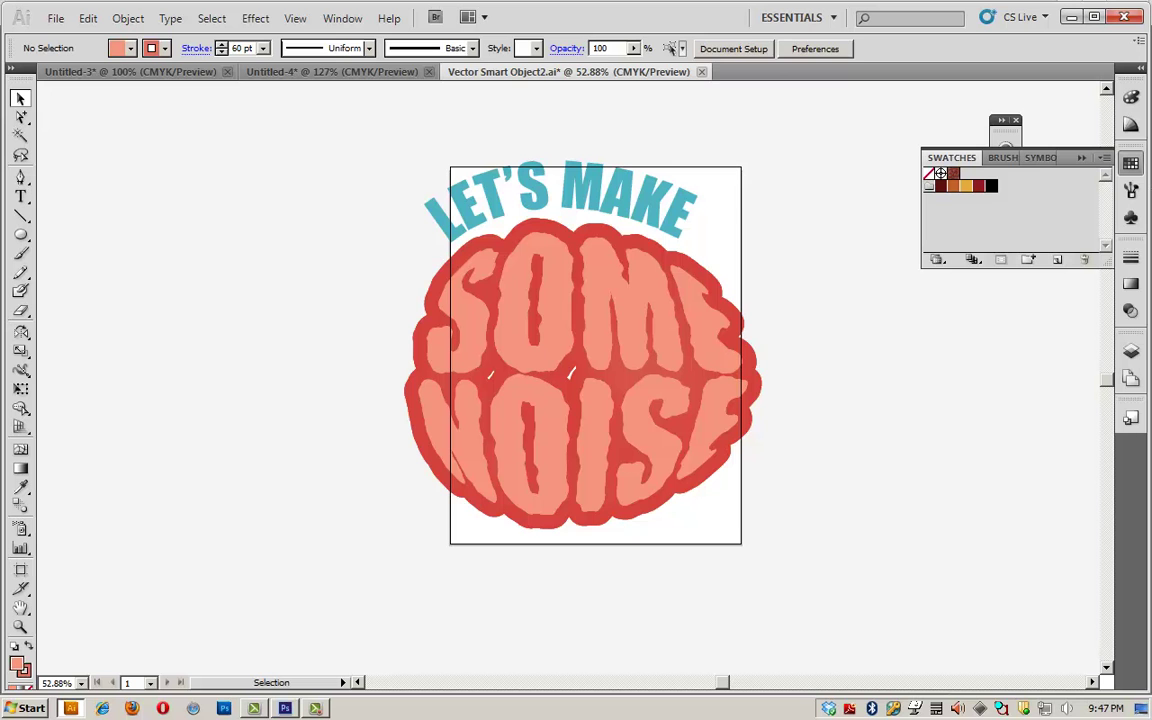
# Recolor all of the SOME NOISE artwork with the swatches of Color Group 1.
pyautogui.hotkey('ctrl', 'a')
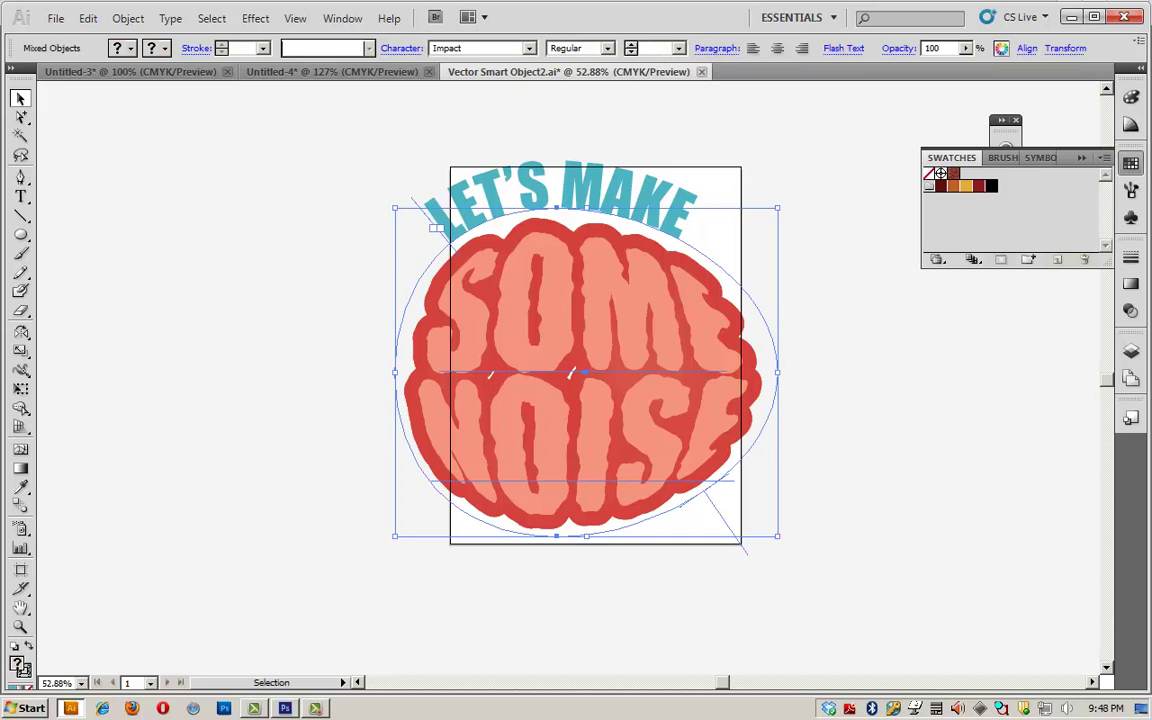
pyautogui.hotkey('ctrl', 'h')
pyautogui.click(1001, 48)
pyautogui.moveTo(900, 200); pyautogui.dragTo(176, 85)
pyautogui.click(286, 161)
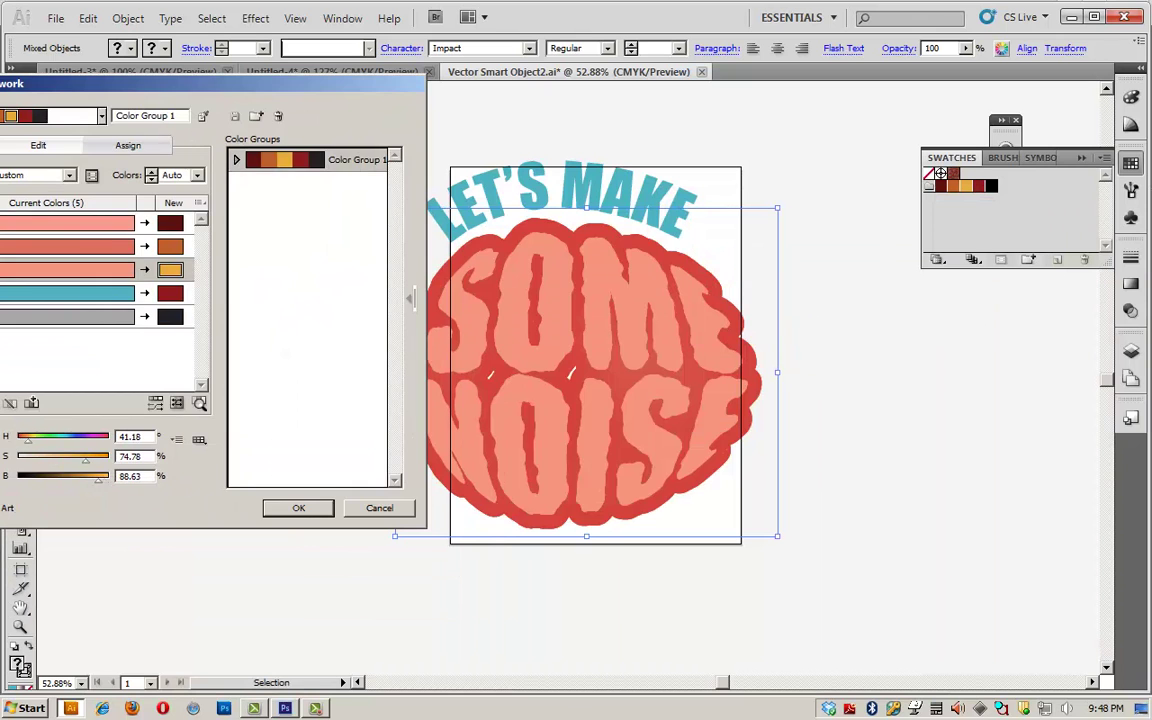
pyautogui.press('Return')
# Save and close the vector artwork and its parent Smart Object to update the orange shirt in the Photoshop layout.
pyautogui.hotkey('ctrl', 'w')
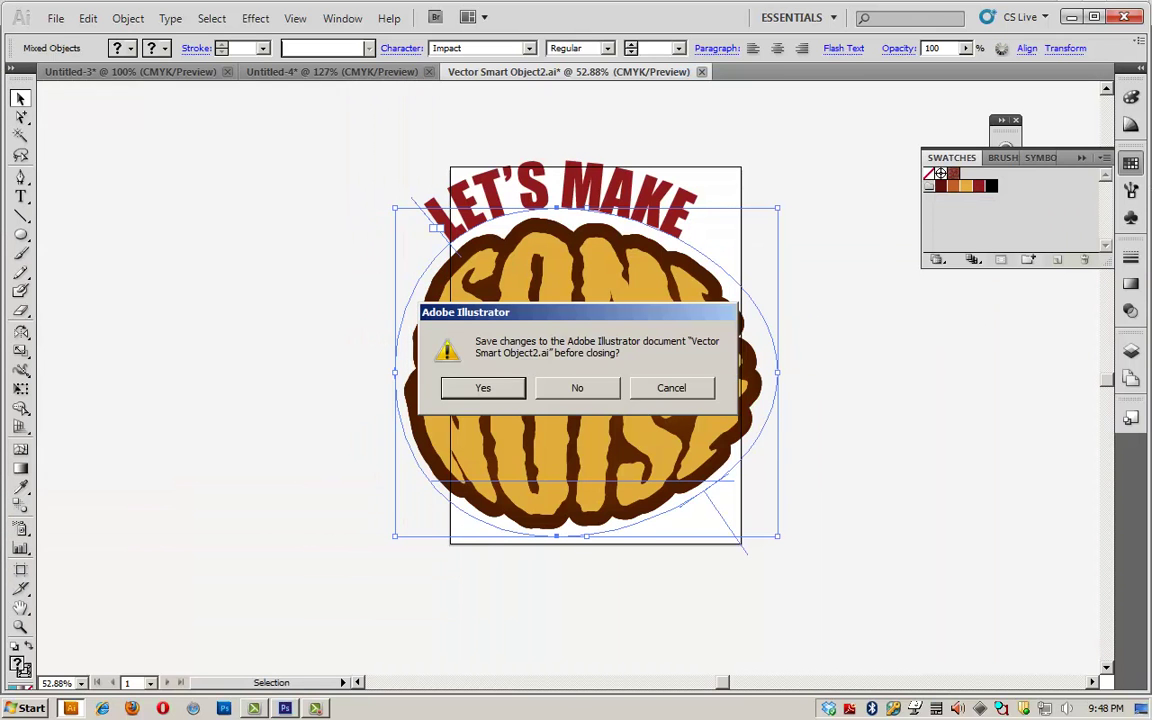
pyautogui.press('Return')
pyautogui.moveTo(71, 708)
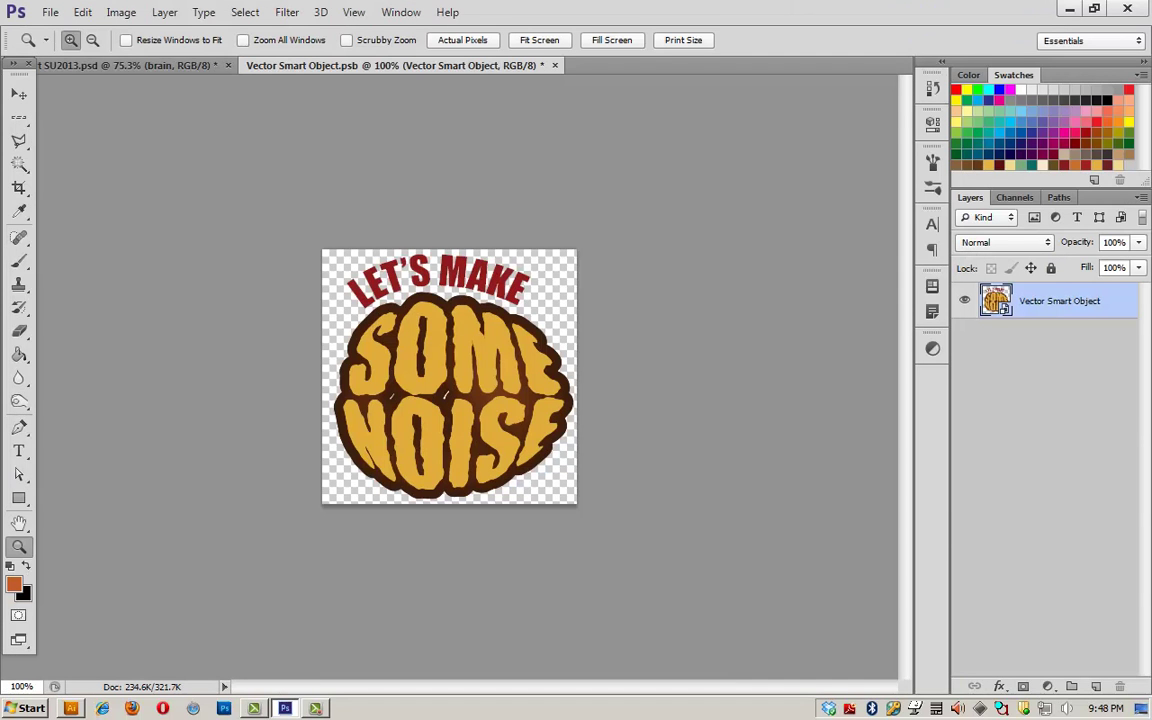
pyautogui.hotkey('ctrl', 'w')
pyautogui.press('Return')
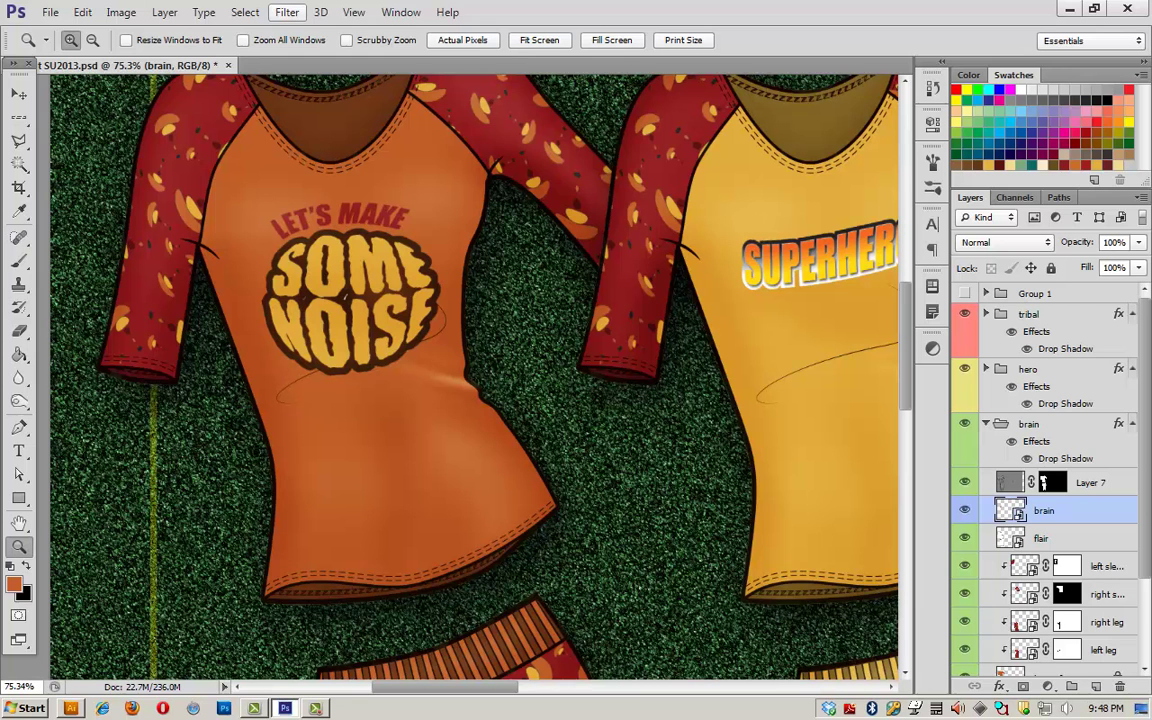
# Apply an Add Noise smart filter to the brain layer with an amount of 21.27%, Gaussian and monochromatic.
pyautogui.click(287, 12)
pyautogui.moveTo(300, 209)
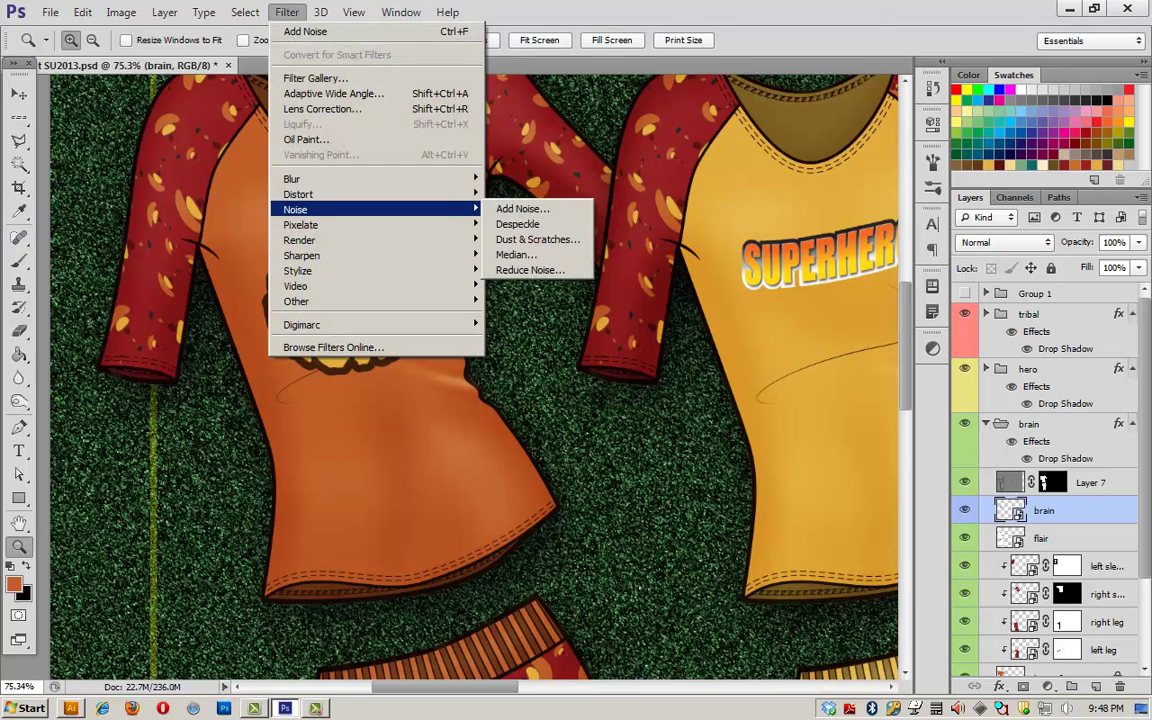
pyautogui.click(522, 209)
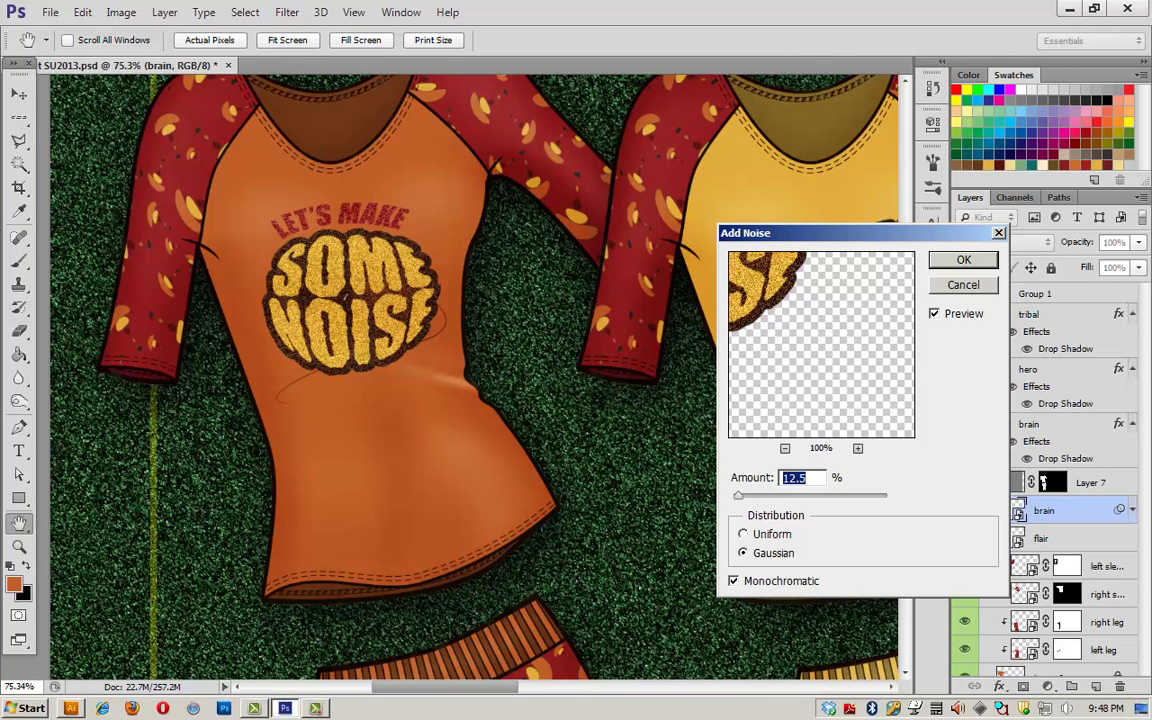
pyautogui.write('21.27')
pyautogui.press('Return')
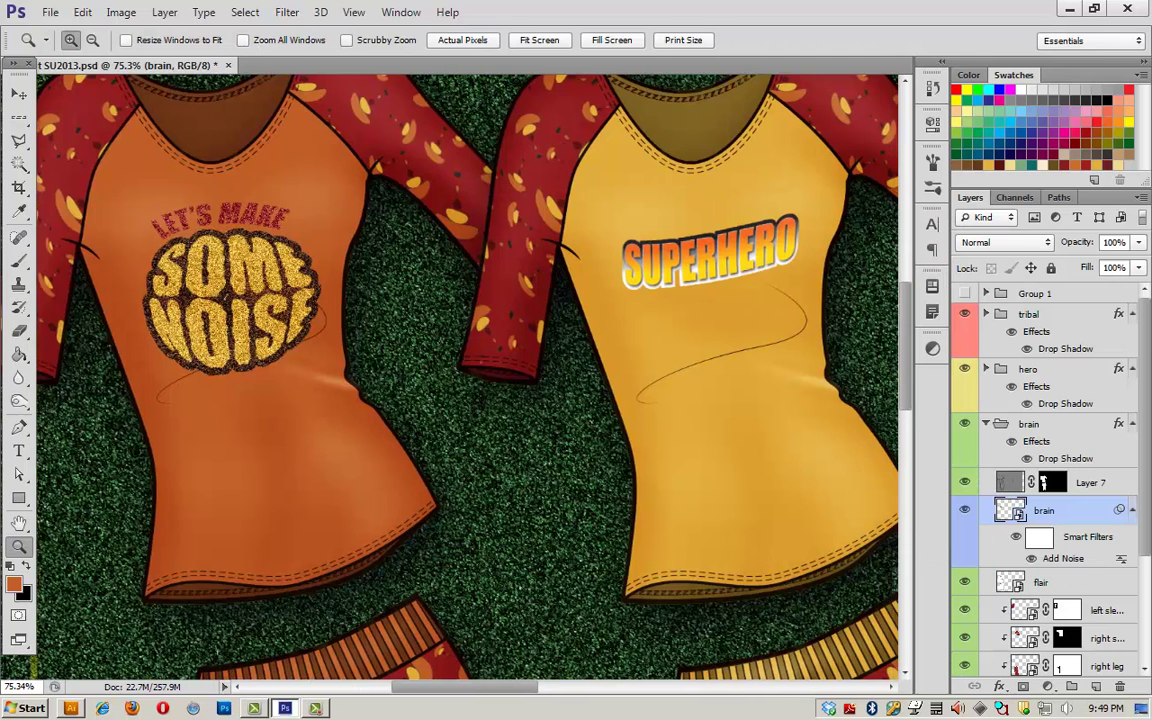
# Open the hero graphic's nested vector artwork in Illustrator and enter the SUPERHERO symbol for editing.
pyautogui.hscroll(3, 466, 373)
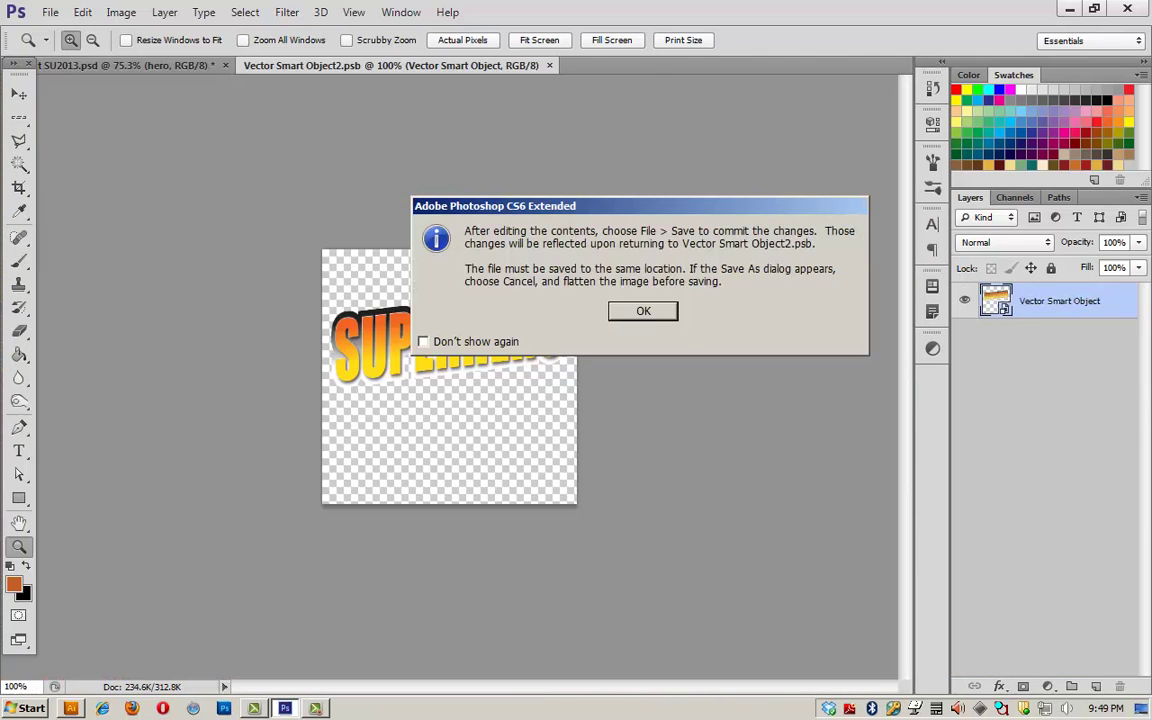
pyautogui.press('Return')
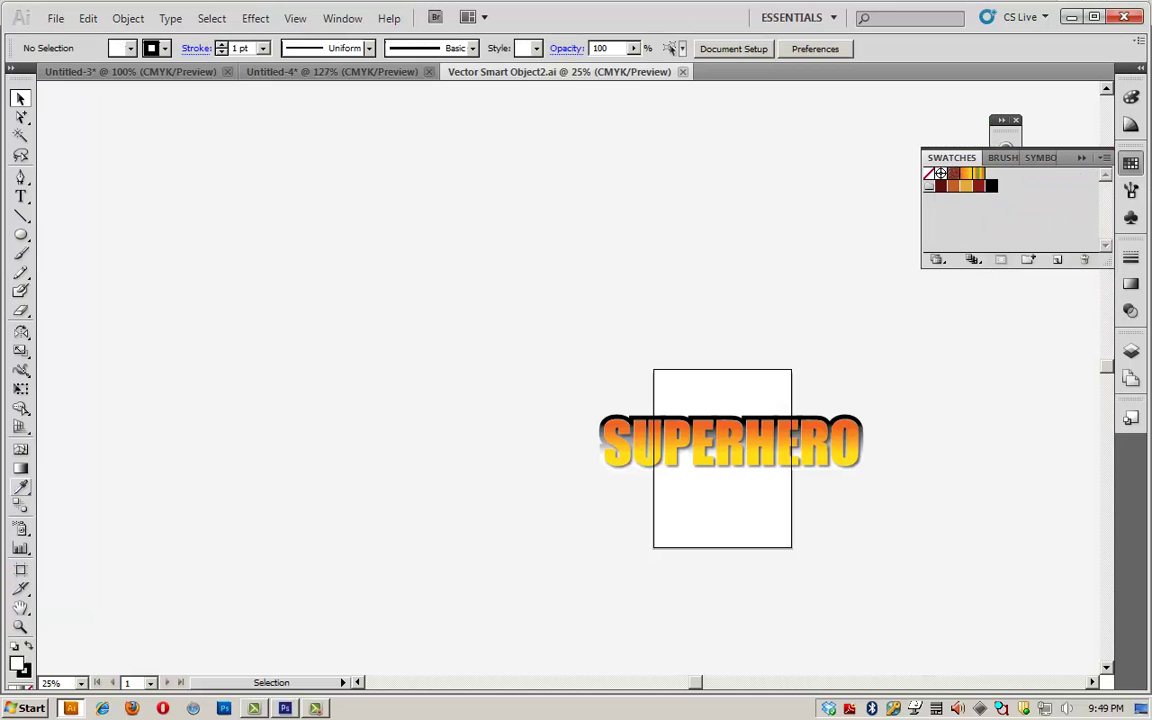
pyautogui.click(20, 627)
pyautogui.moveTo(540, 368); pyautogui.dragTo(903, 506)
pyautogui.press('v')
pyautogui.doubleClick(593, 399)
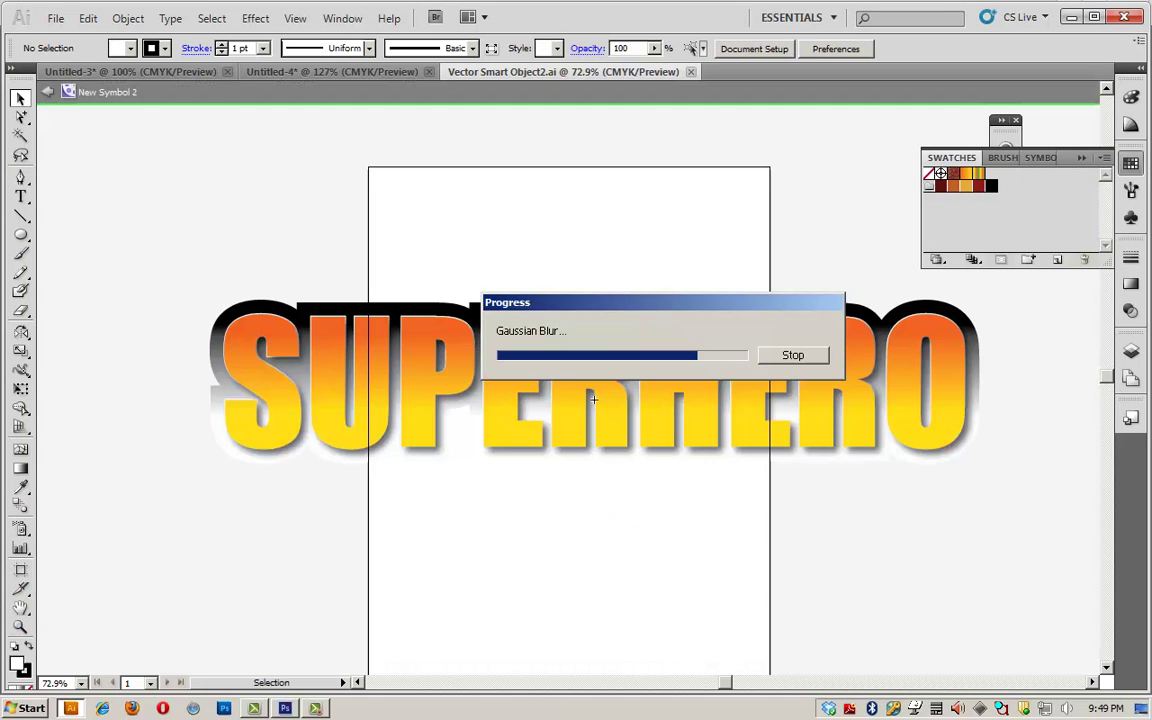
# Replace the SUPERHERO lettering inside the symbol with "GRADIENT" and leave symbol editing.
pyautogui.doubleClick(394, 399)
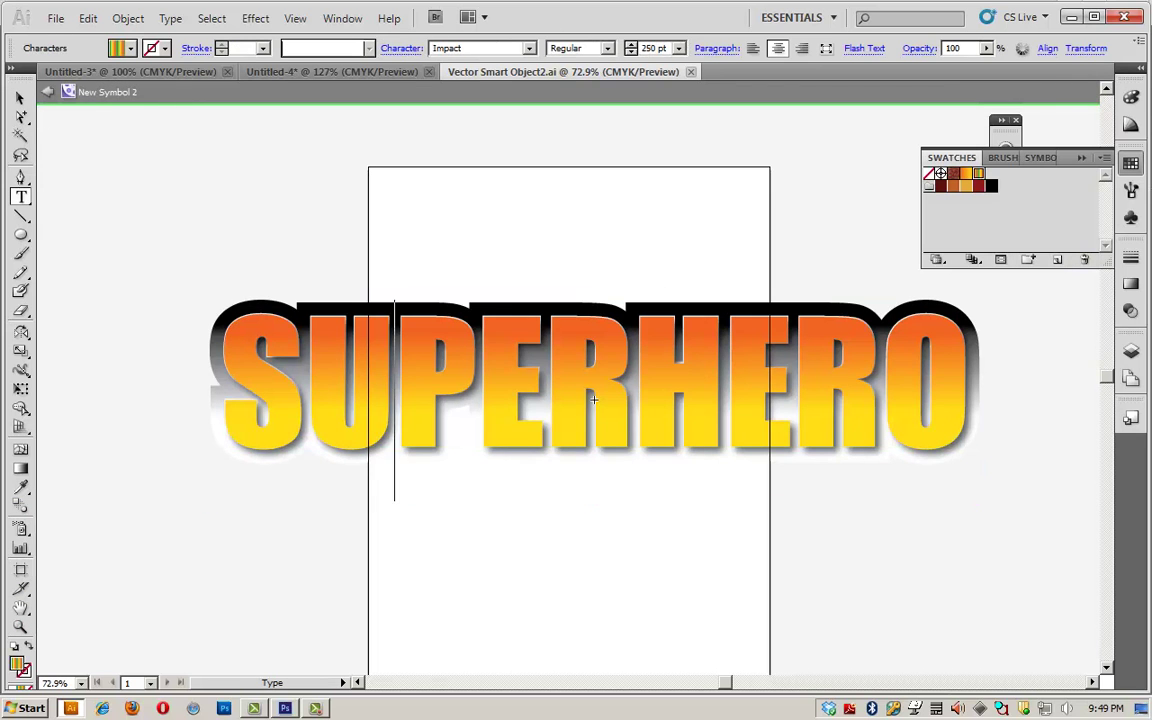
pyautogui.hotkey('ctrl', 'a')
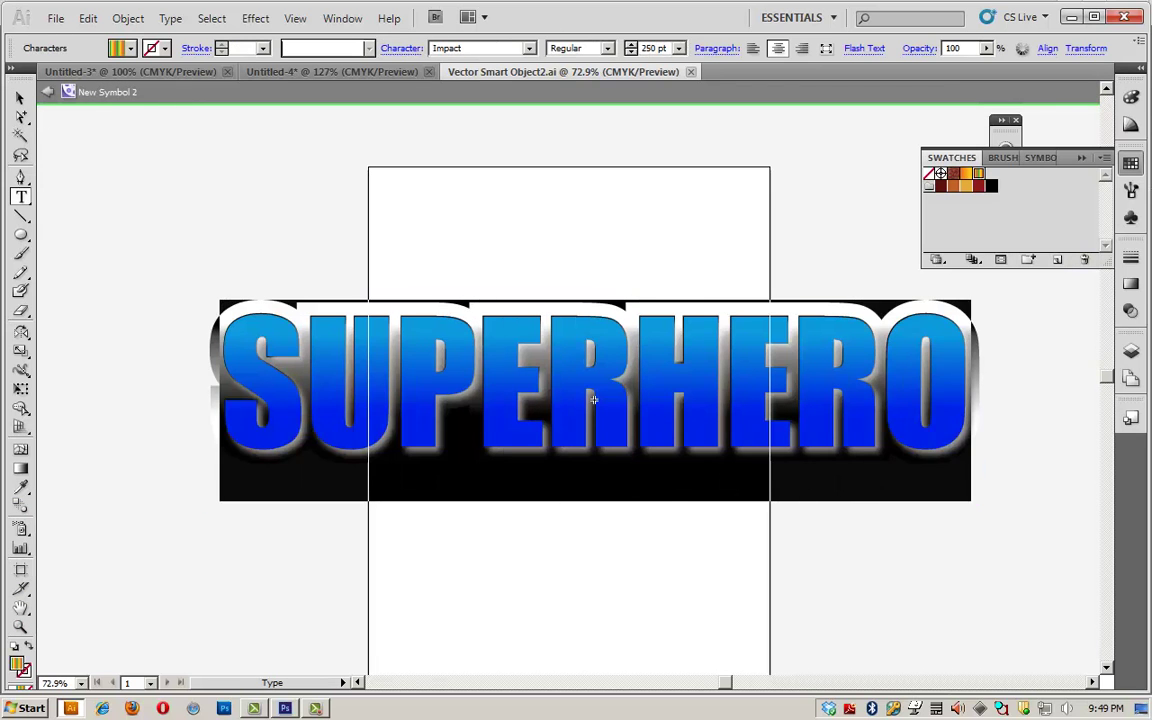
pyautogui.write('GRADIENT')
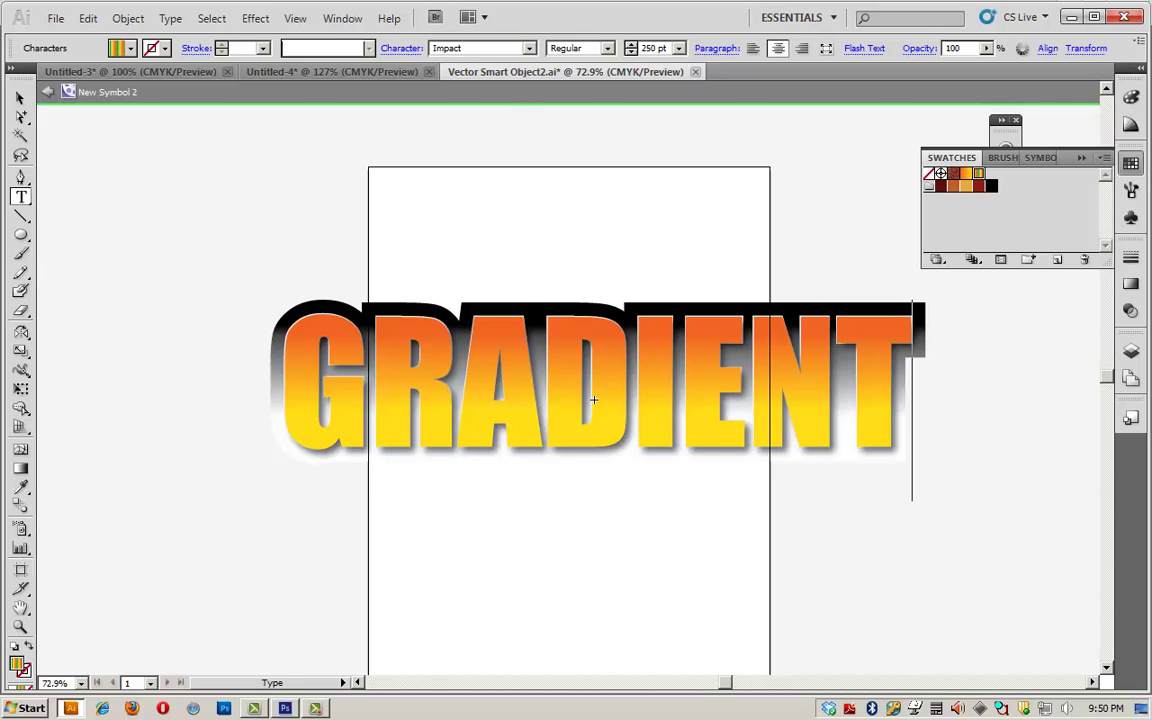
pyautogui.press('Escape')
# Save and close the GRADIENT artwork and its parent Smart Object to update the yellow shirt in Photoshop.
pyautogui.hotkey('ctrl', 'w')
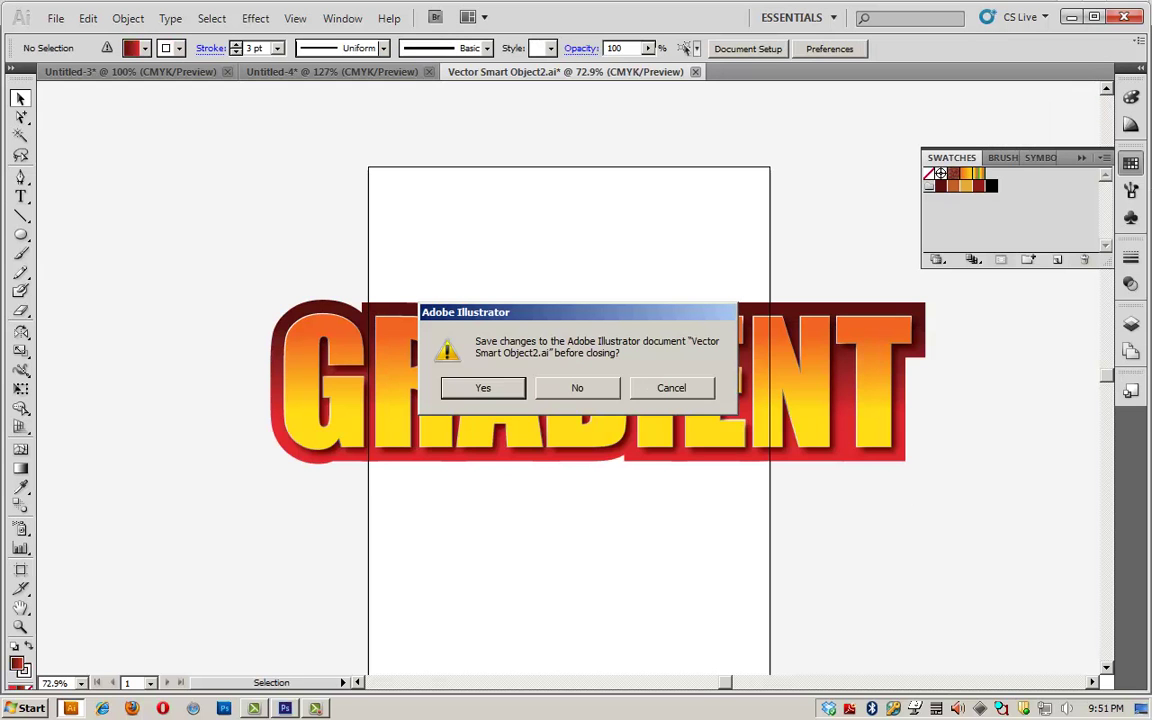
pyautogui.press('Return')
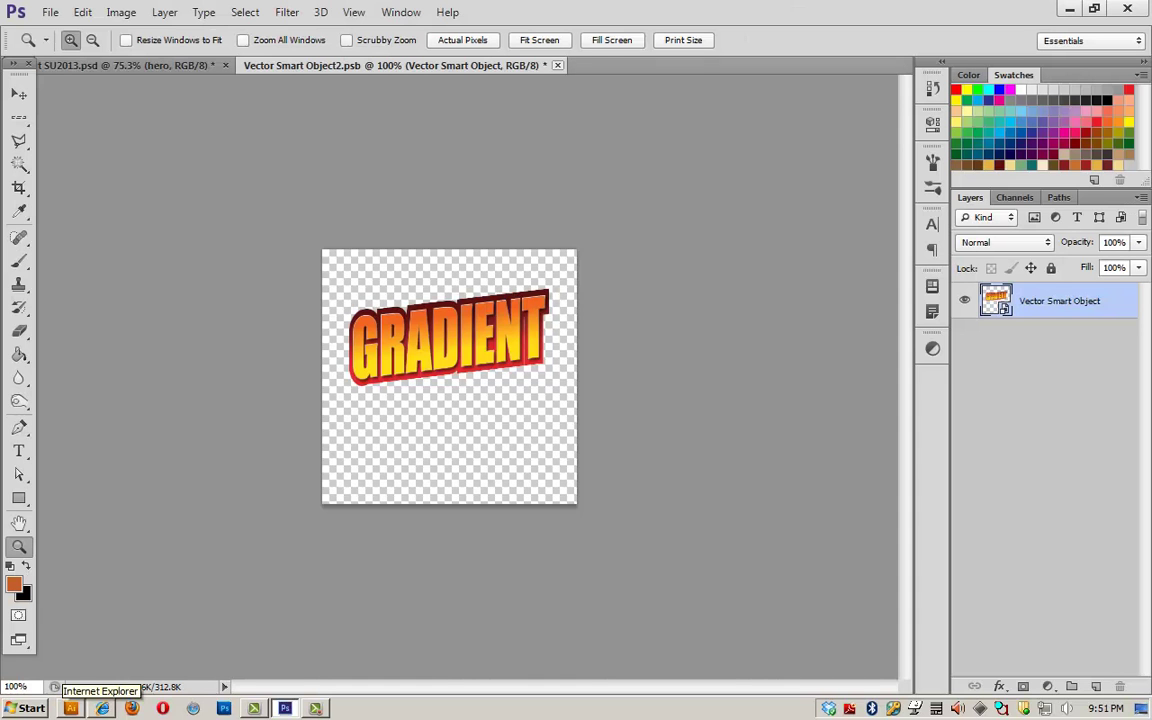
pyautogui.hotkey('ctrl', 'w')
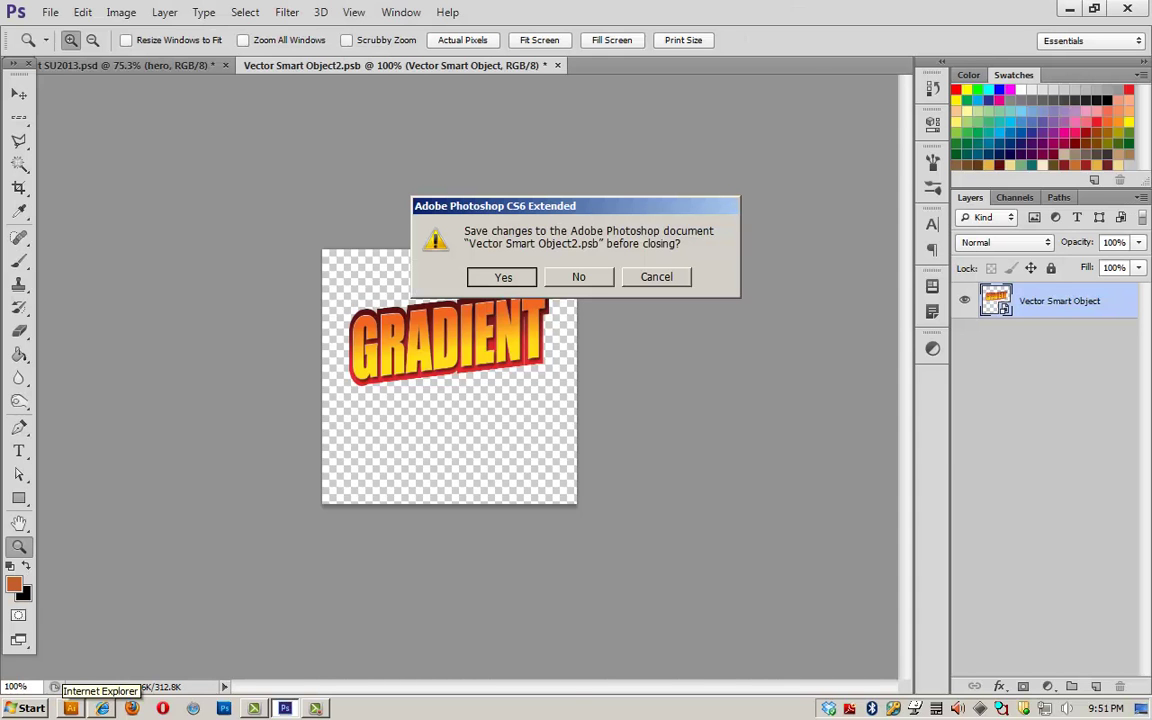
pyautogui.press('Return')
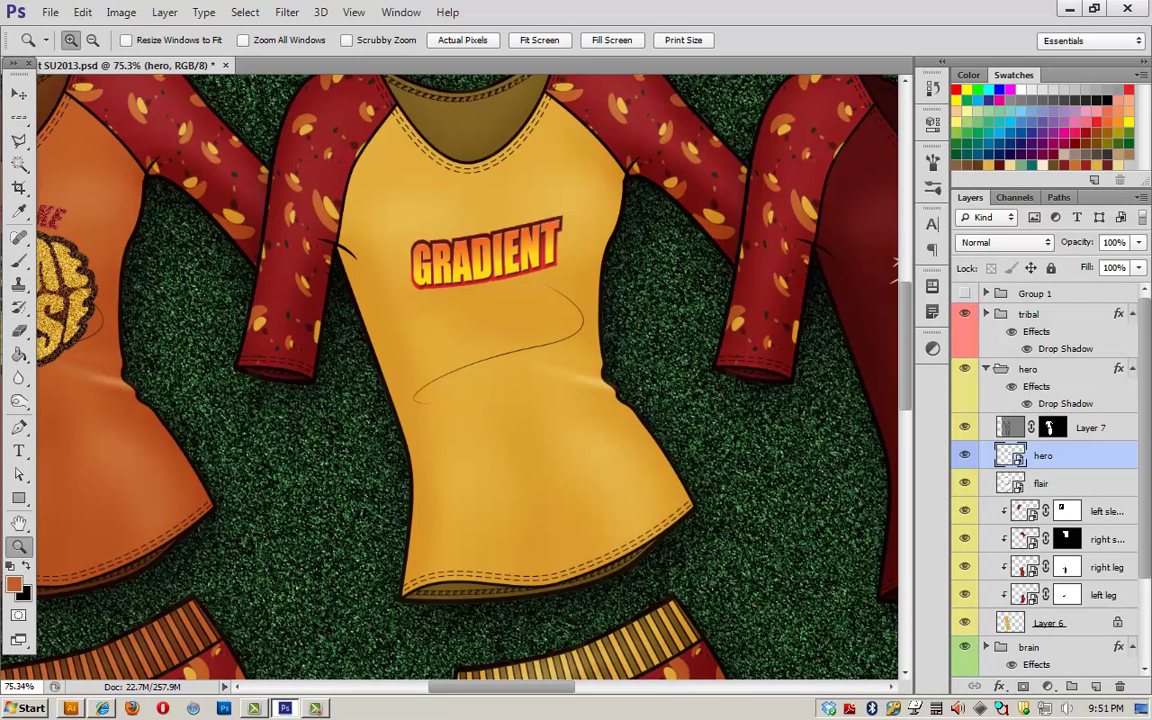
# Open the tribal copy 4 Smart Object in the tribal group and its nested vector artwork in Illustrator.
pyautogui.hscroll(5, 467, 376)
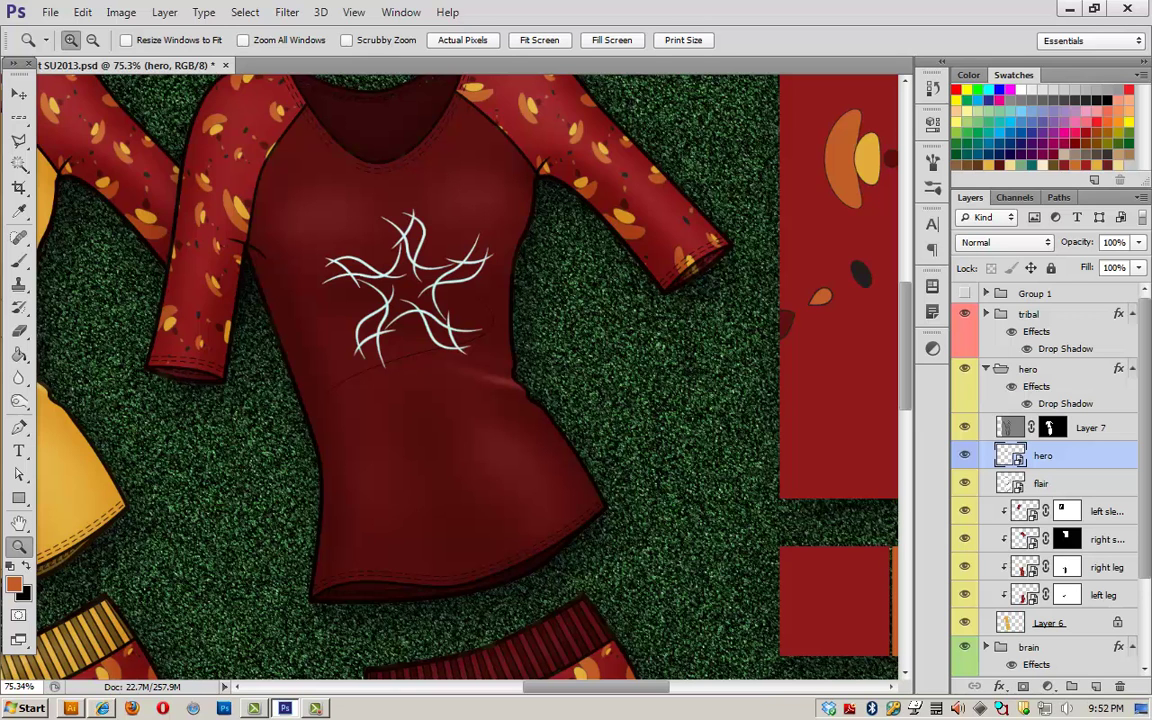
pyautogui.click(986, 314)
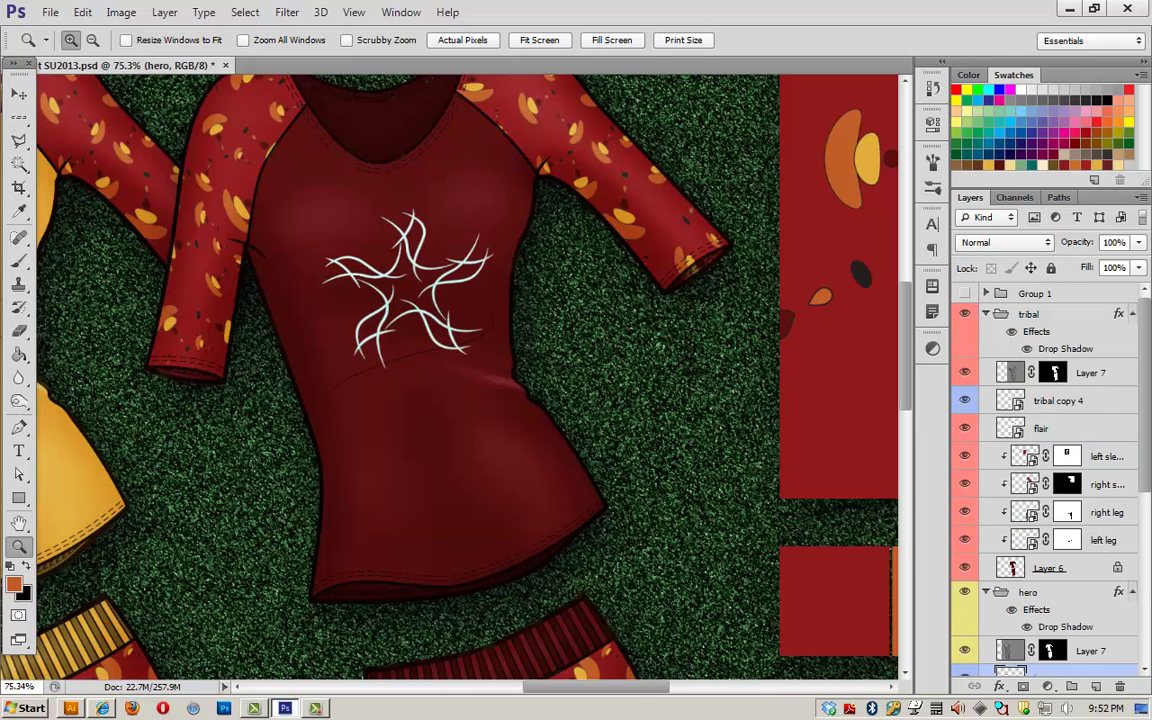
pyautogui.doubleClick(1010, 400)
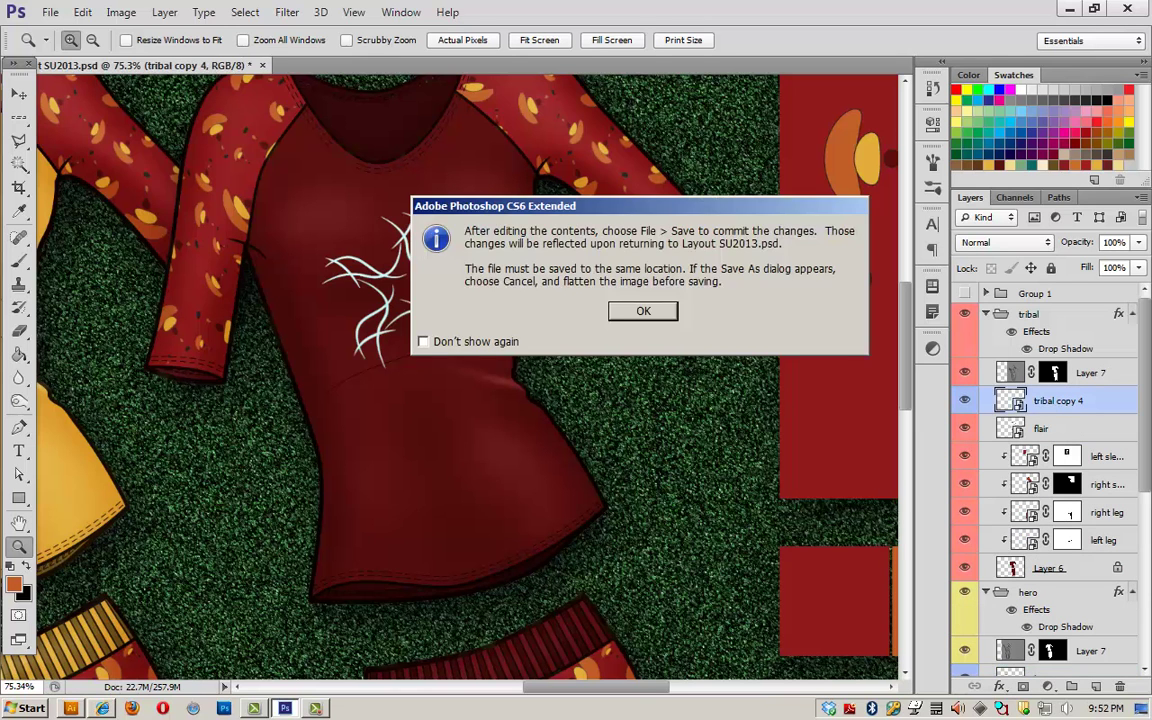
pyautogui.press('Return')
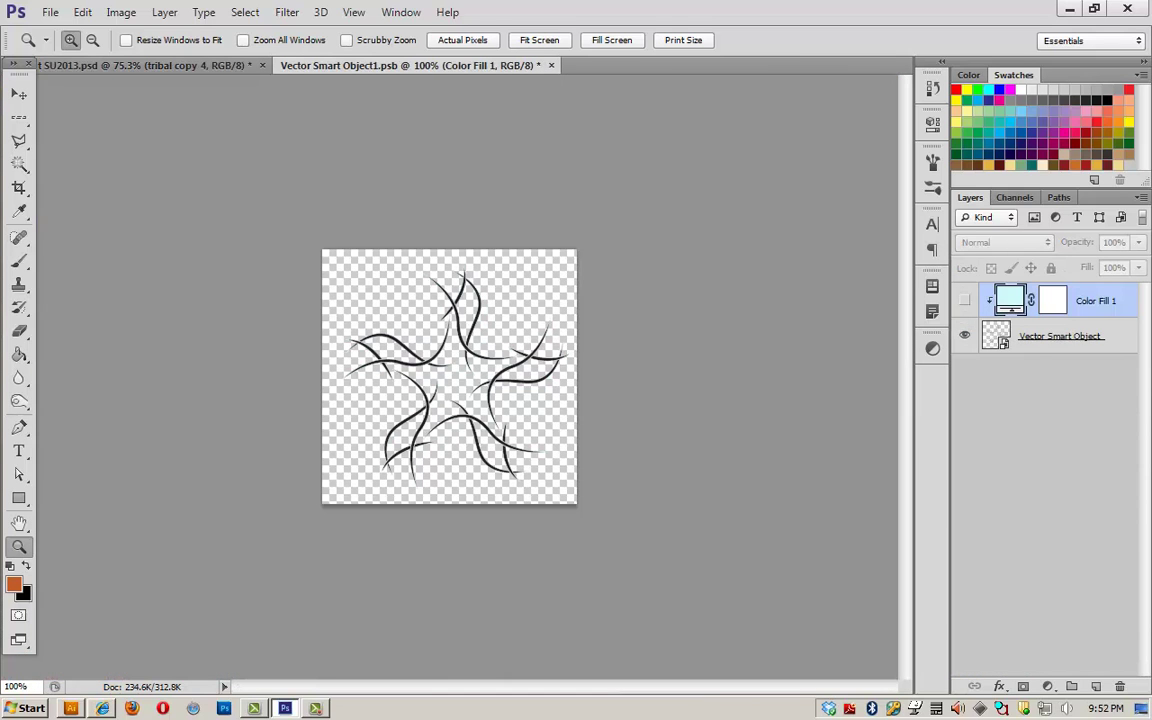
pyautogui.doubleClick(996, 336)
pyautogui.press('Return')
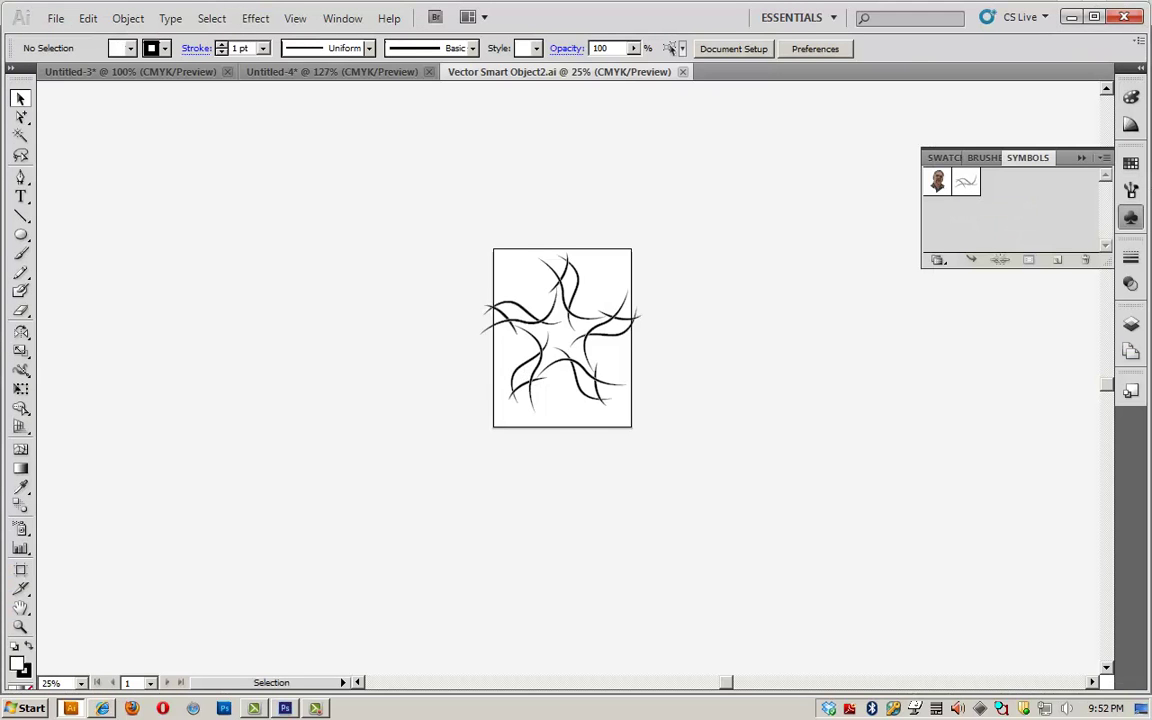
# Replace the curved-line symbol in the star-shaped tribal artwork with the man's portrait symbol.
pyautogui.press('z')
pyautogui.moveTo(466, 232); pyautogui.dragTo(687, 443)
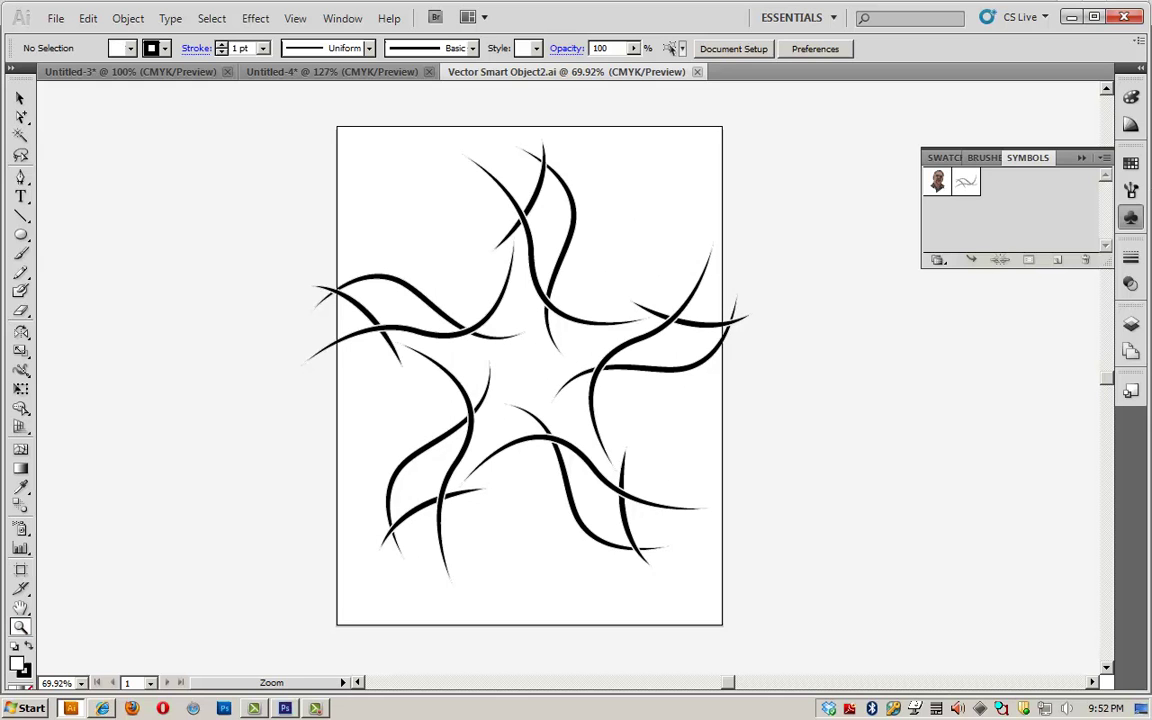
pyautogui.click(20, 97)
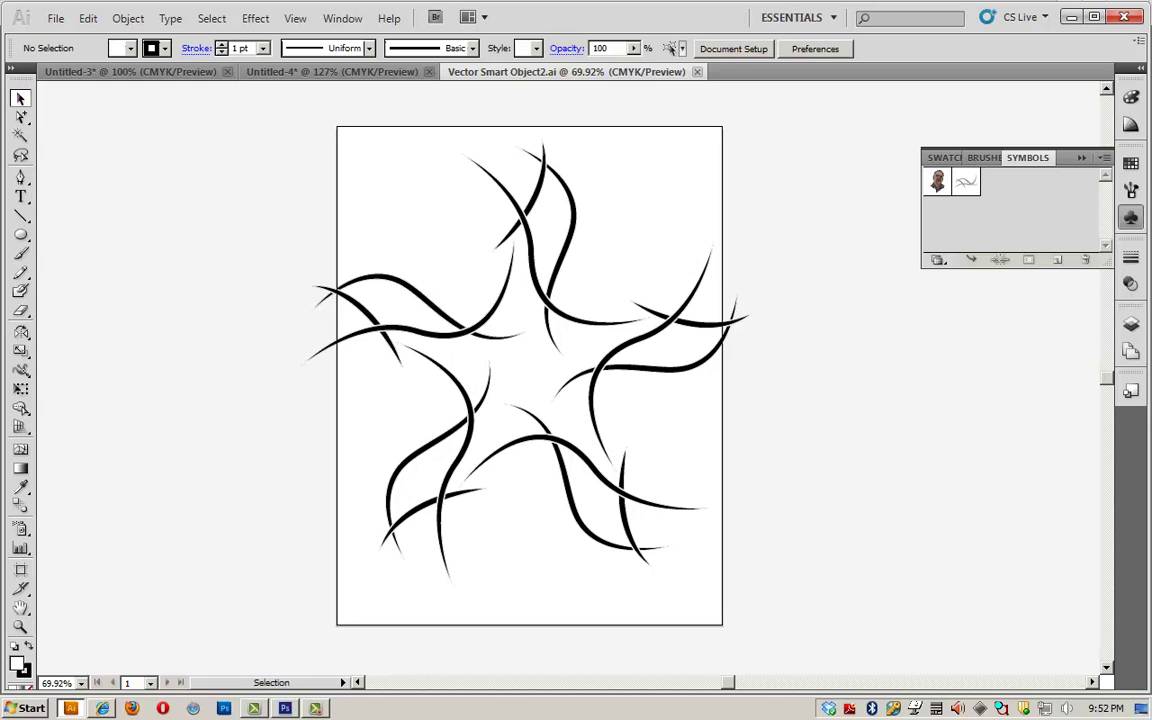
pyautogui.click(412, 302)
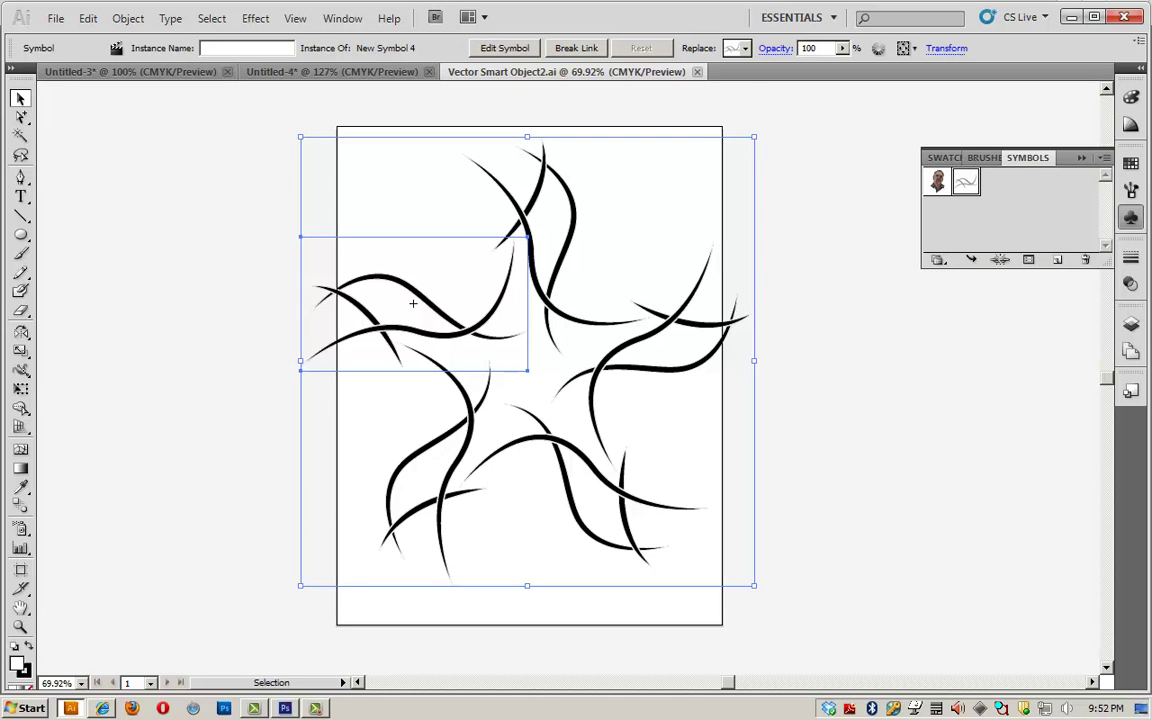
pyautogui.click(744, 48)
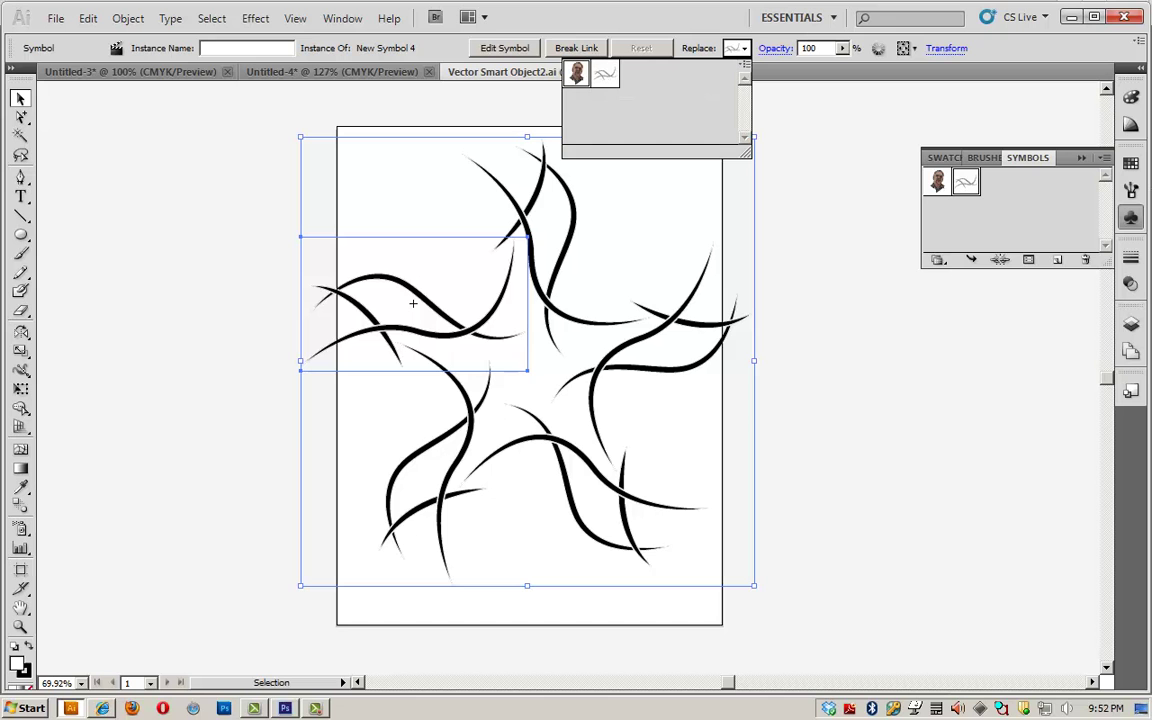
pyautogui.click(576, 74)
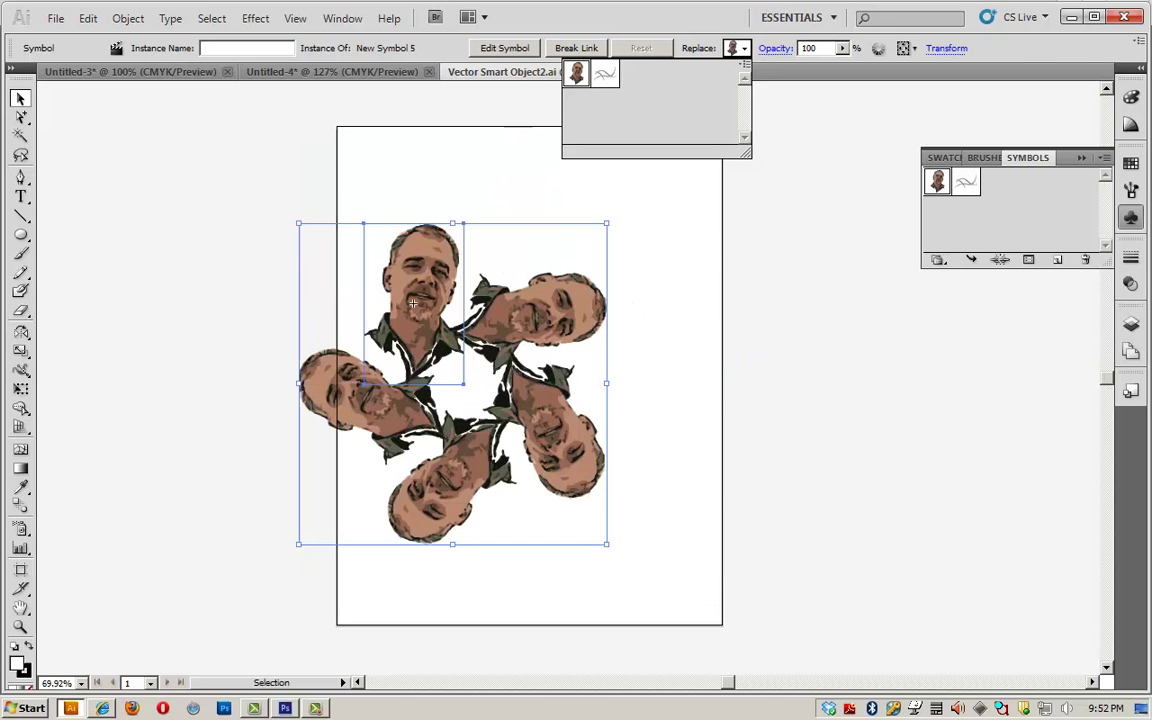
# Save and close the portrait star artwork and its parent Smart Object to update the dark red shirt in Photoshop.
pyautogui.press('Escape')
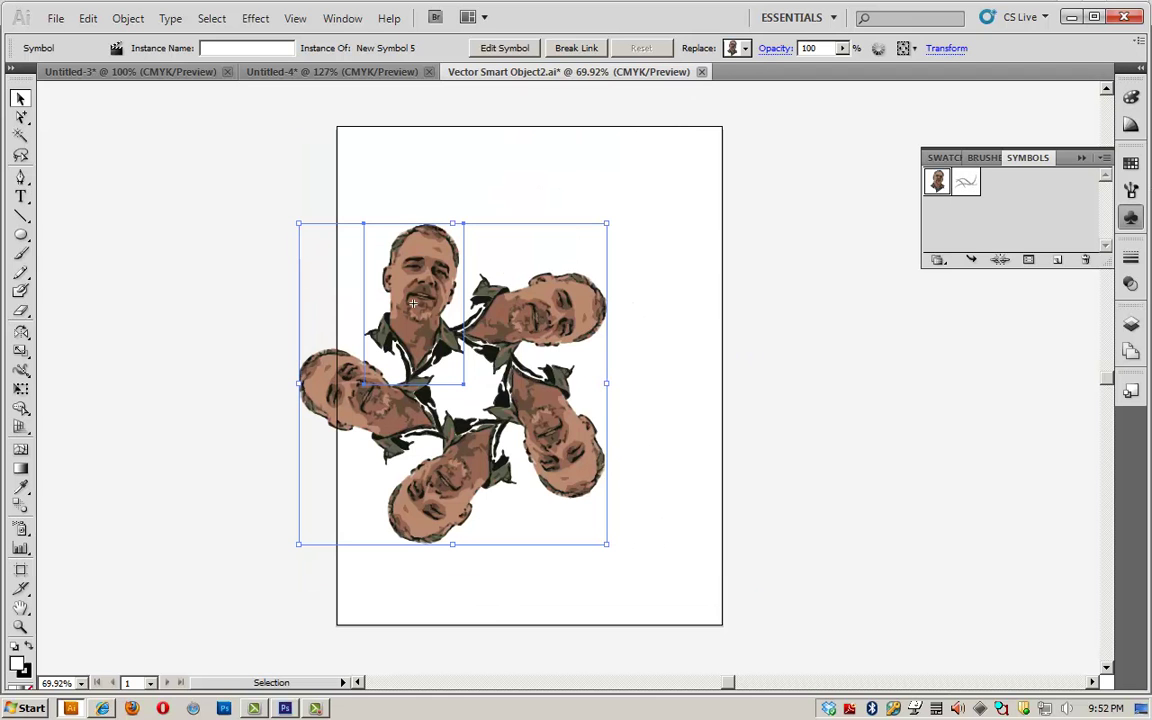
pyautogui.hotkey('ctrl', 'w')
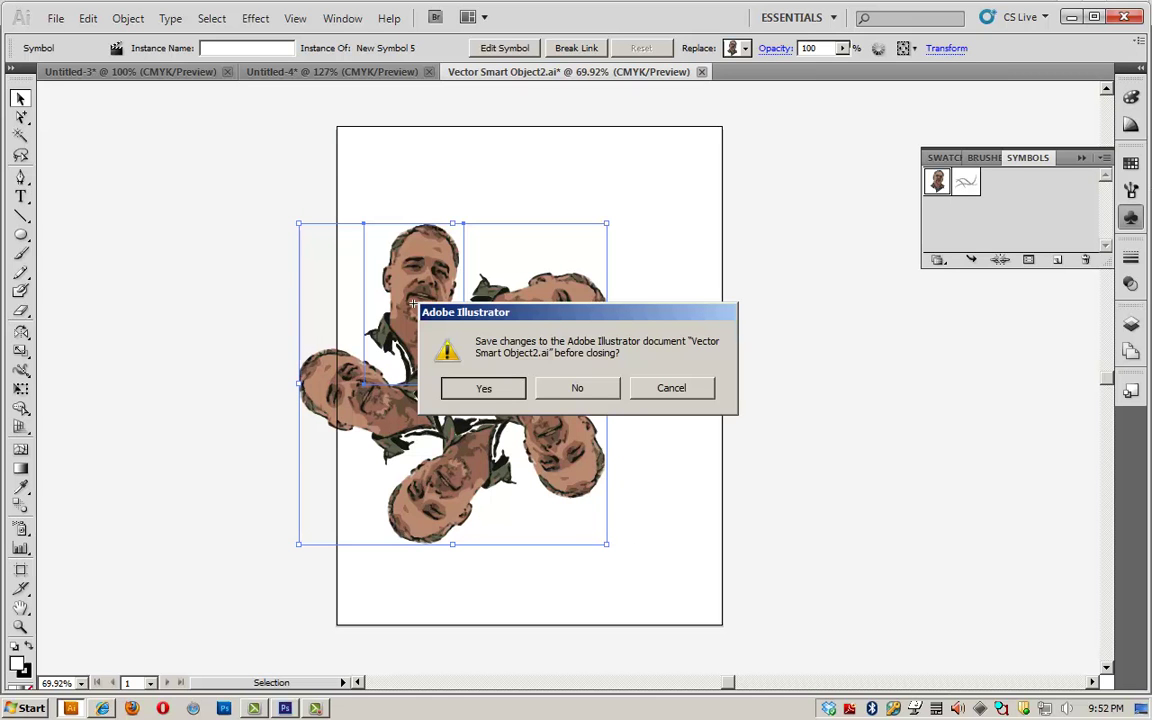
pyautogui.press('Return')
pyautogui.hotkey('alt', 'Tab')
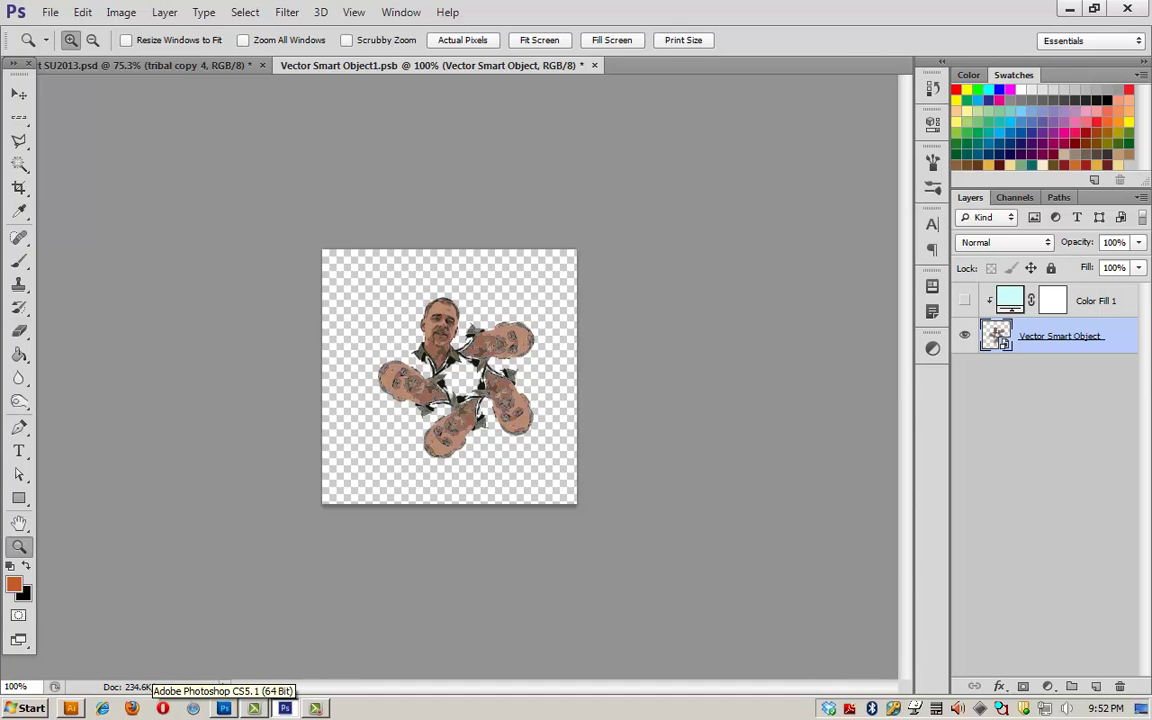
pyautogui.hotkey('ctrl', 'w')
pyautogui.press('Return')
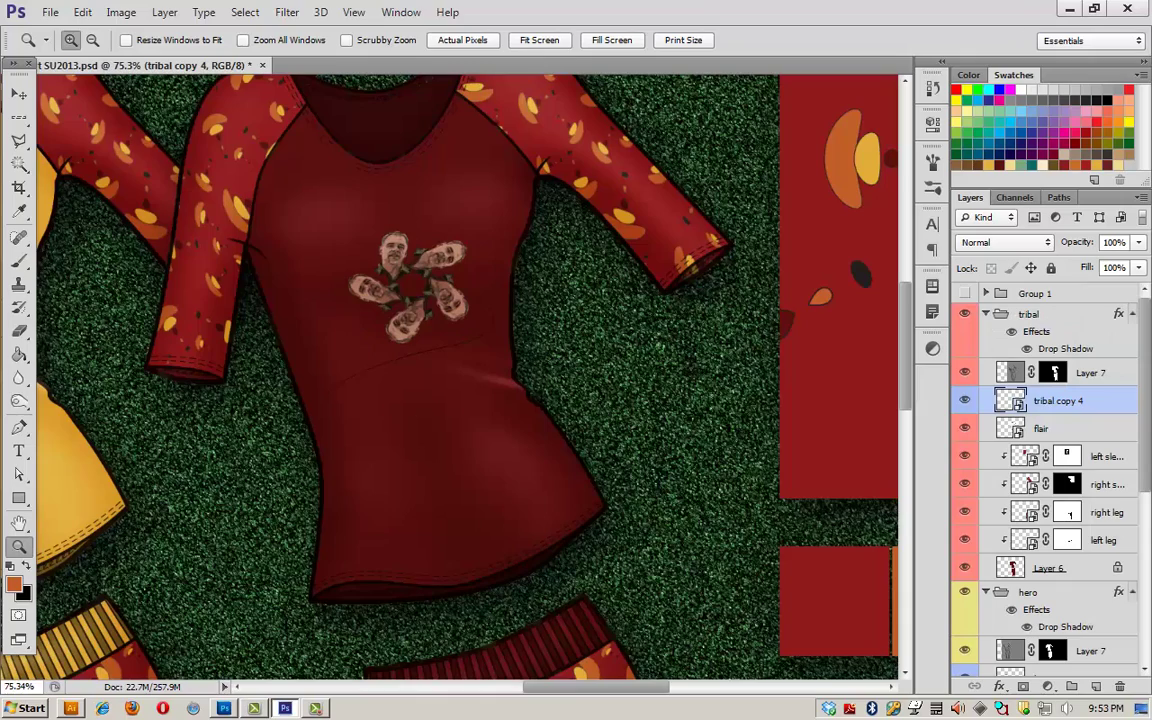
# Hide the Astro turf adjustment layer and lower the Asphalt group's opacity to 79% to turn the background grey.
pyautogui.keyDown('alt'); pyautogui.click(585, 414); pyautogui.keyUp('alt')
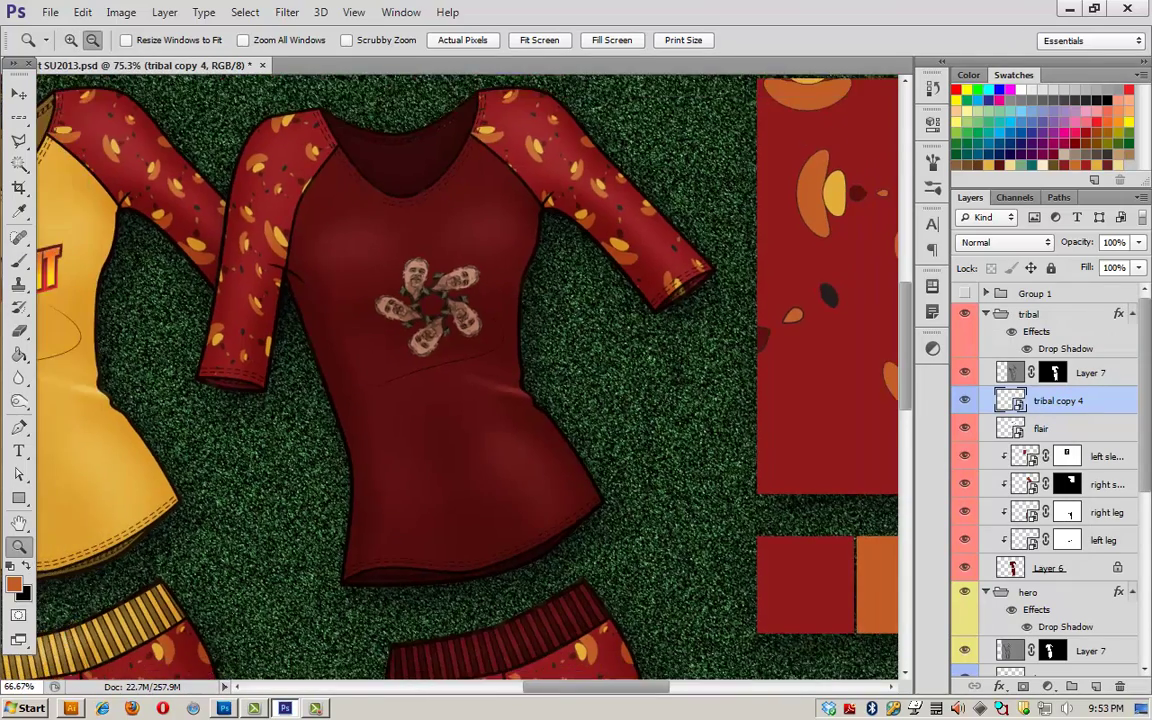
pyautogui.keyDown('alt'); pyautogui.click(585, 414); pyautogui.keyUp('alt')
pyautogui.keyDown('alt'); pyautogui.click(585, 414); pyautogui.keyUp('alt')
pyautogui.hotkey('ctrl', '-')
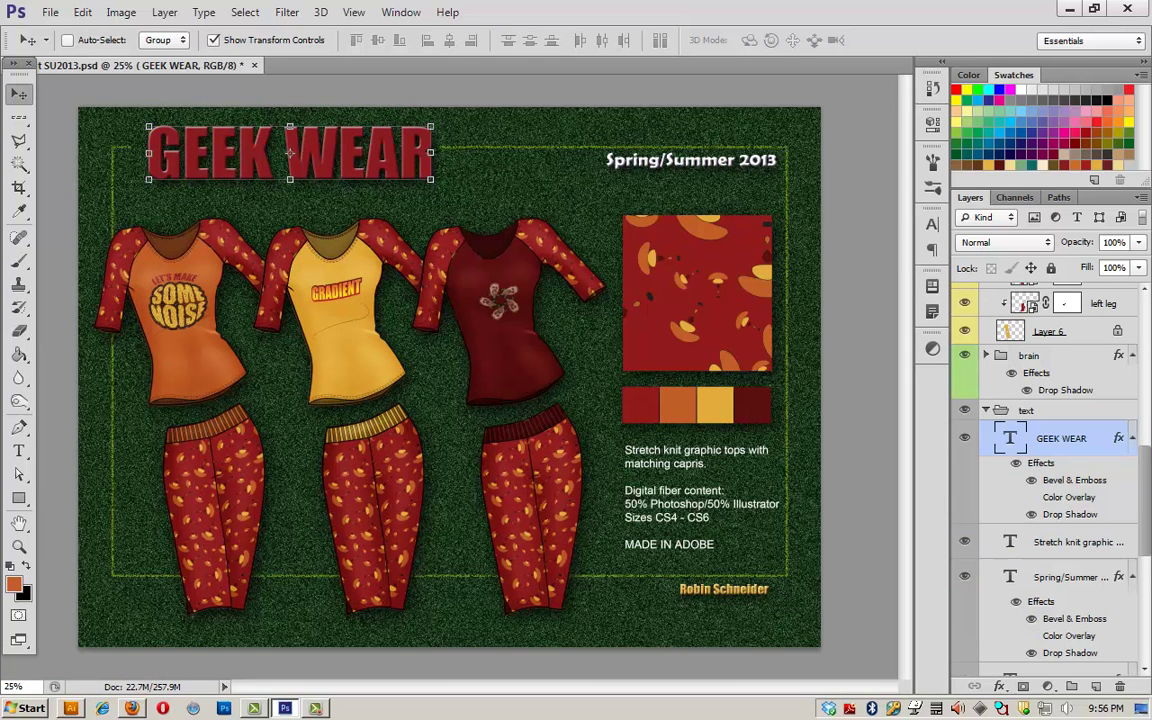
pyautogui.scroll(-10, 1045, 450)
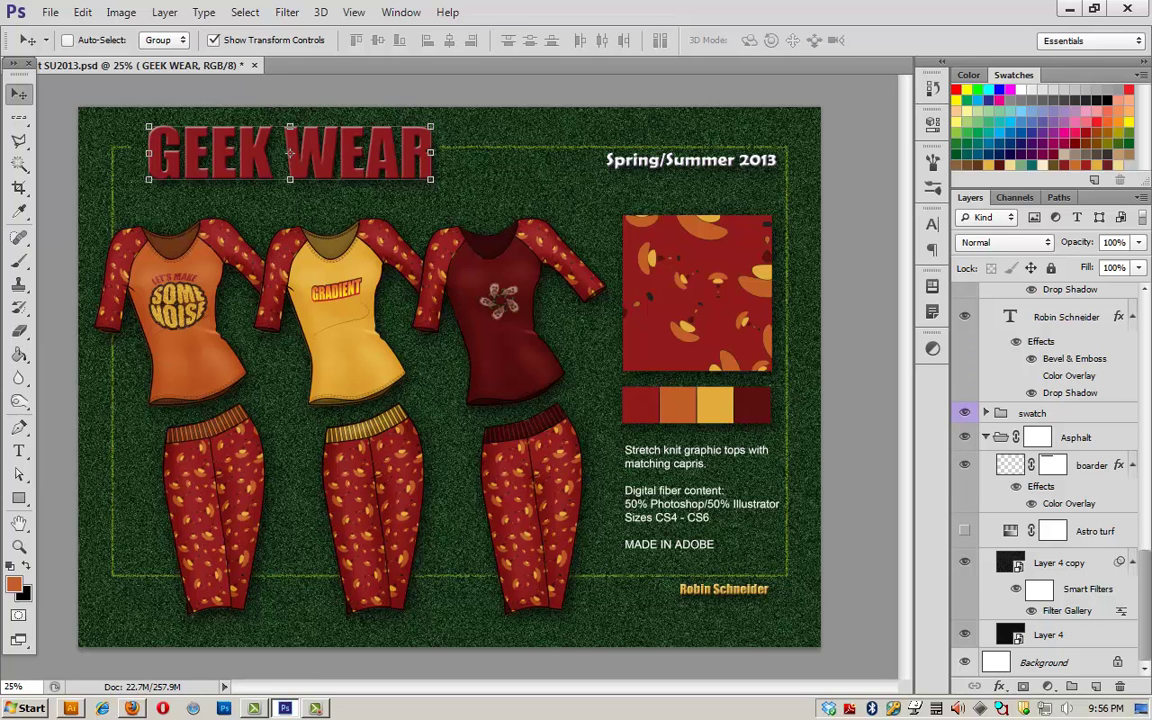
pyautogui.click(964, 531)
pyautogui.click(1076, 437)
pyautogui.click(1138, 242)
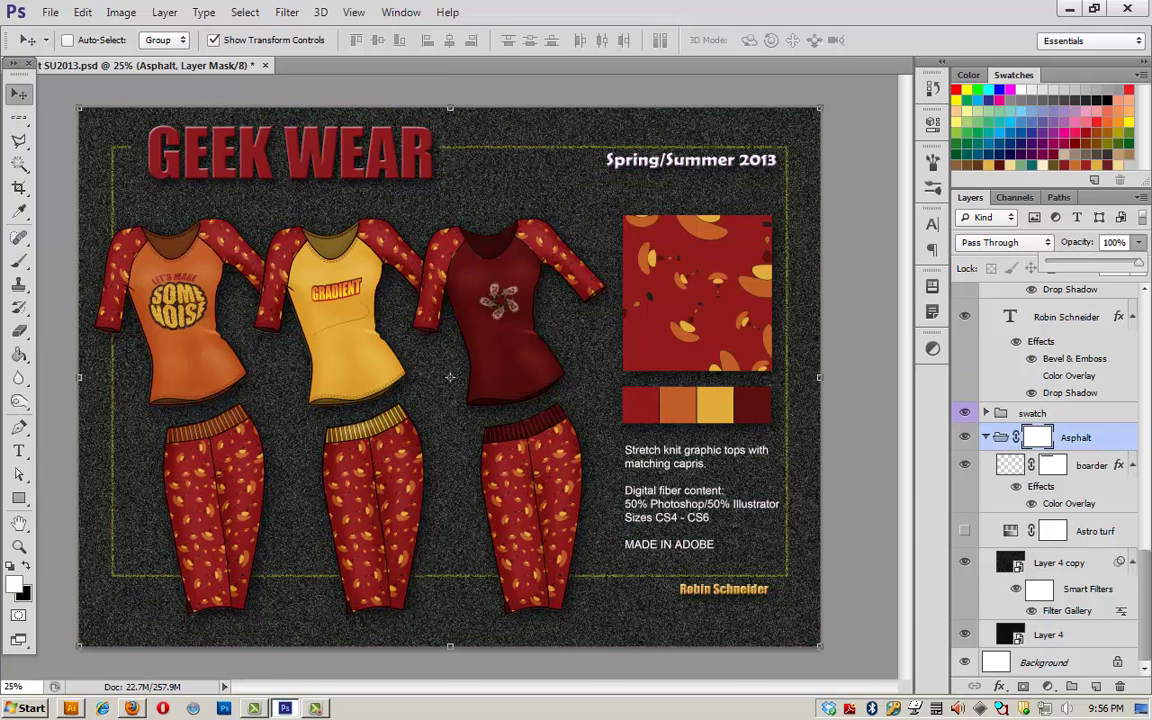
pyautogui.moveTo(1138, 263); pyautogui.dragTo(1119, 263)
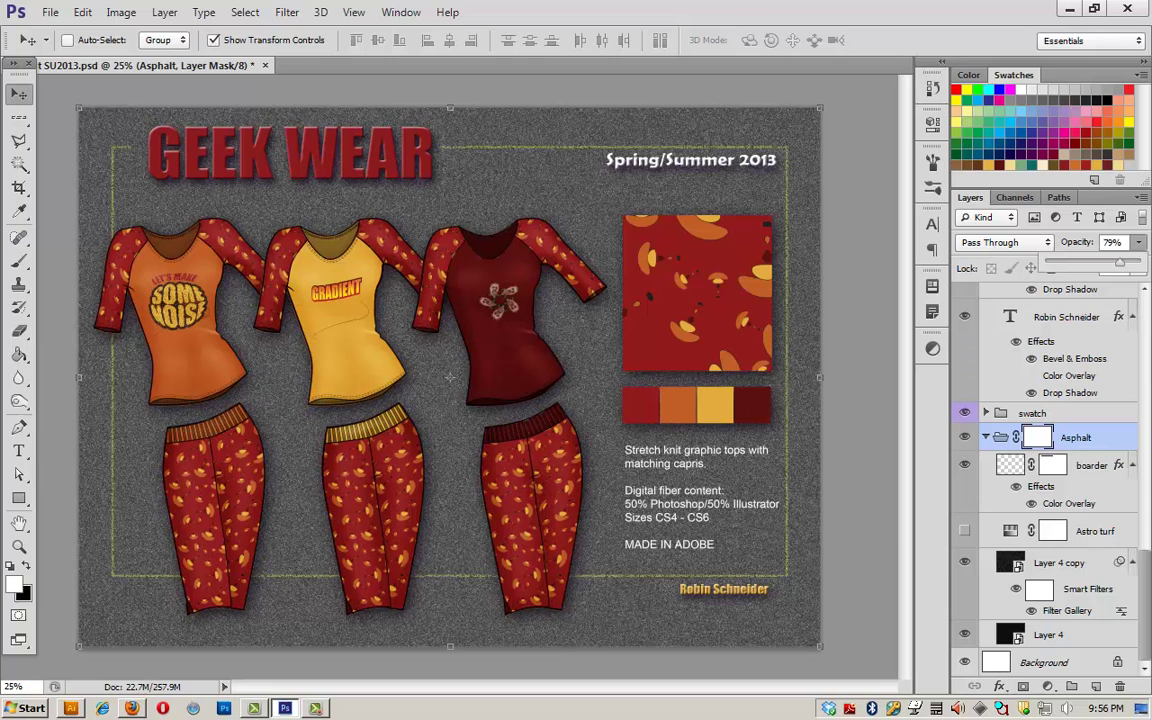
# Replace the word GEEK with "DEKE" in the layout's title text, commit it, and switch to the Lasso tool.
pyautogui.scroll(7, 1040, 450)
pyautogui.doubleClick(1009, 444)
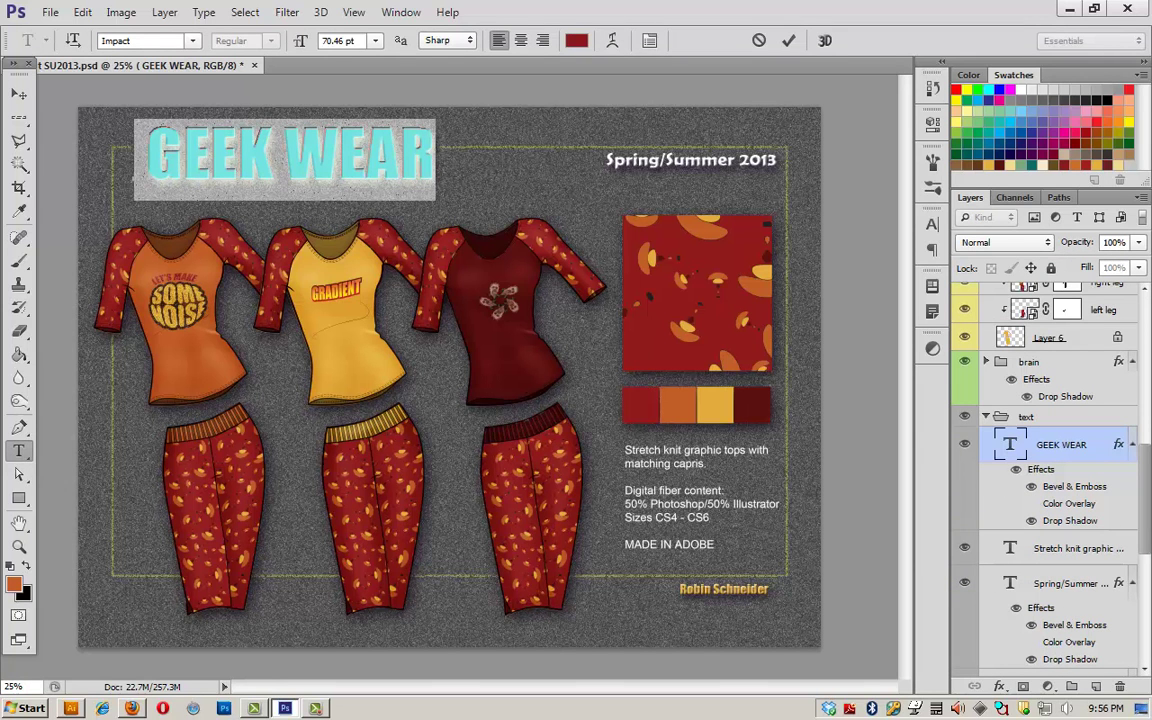
pyautogui.doubleClick(208, 155)
pyautogui.write('DEKE')
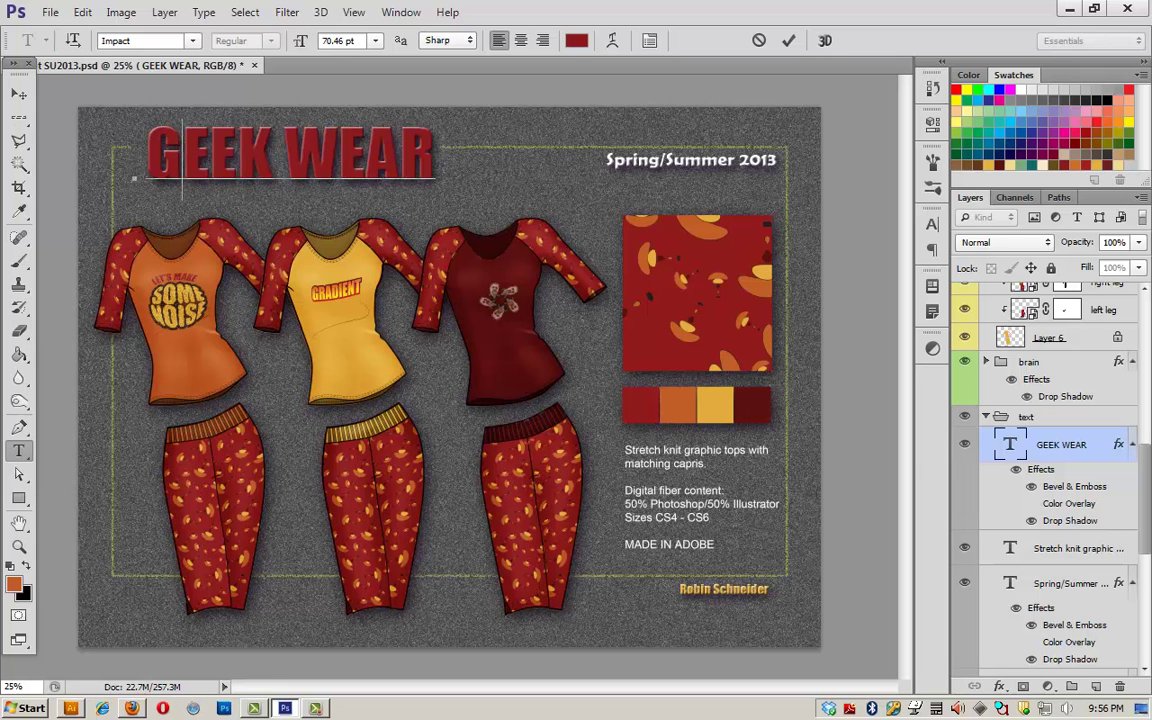
pyautogui.hotkey('ctrl', 'Return')
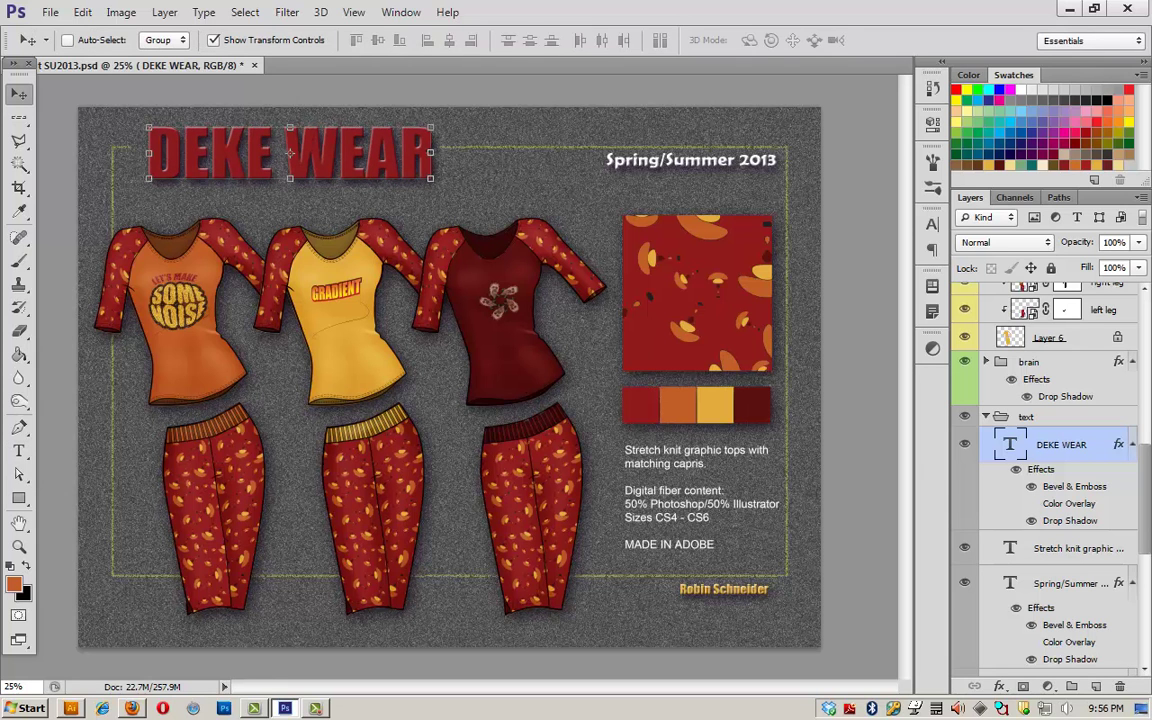
pyautogui.press('l')
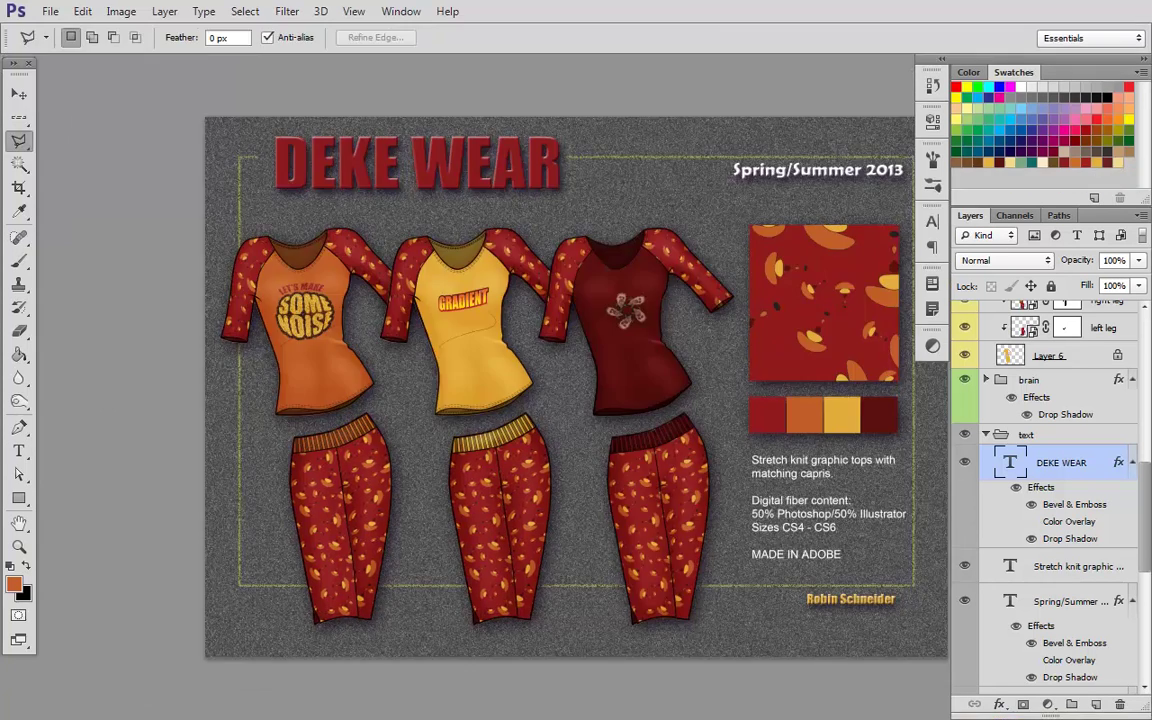